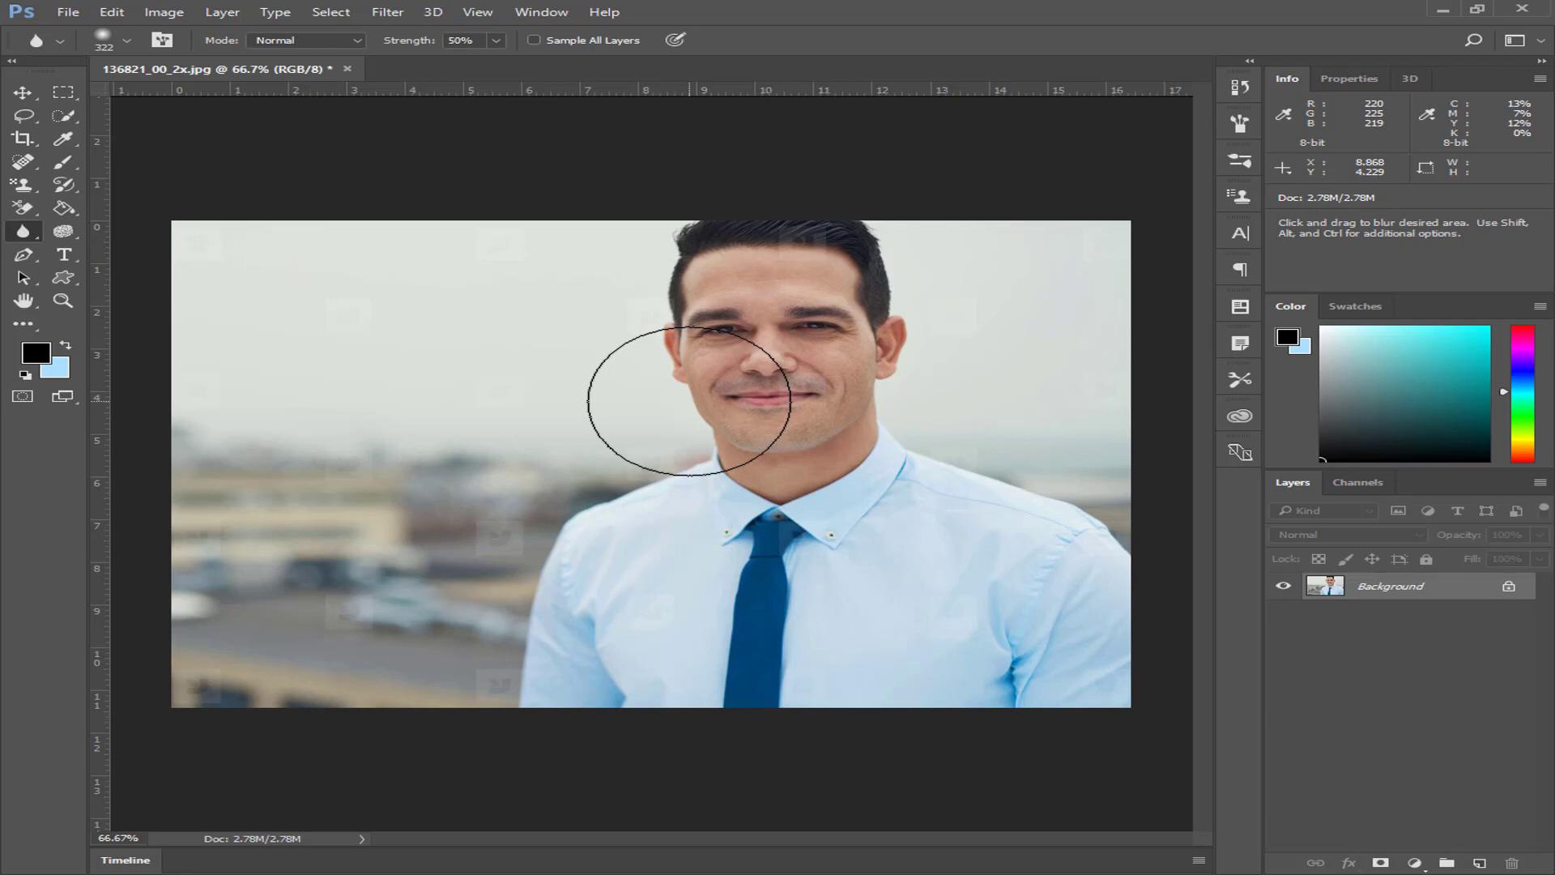
# Show the Blur, Sharpen and Smudge tool choices in the toolbar flyout.
pyautogui.rightClick(30, 239)
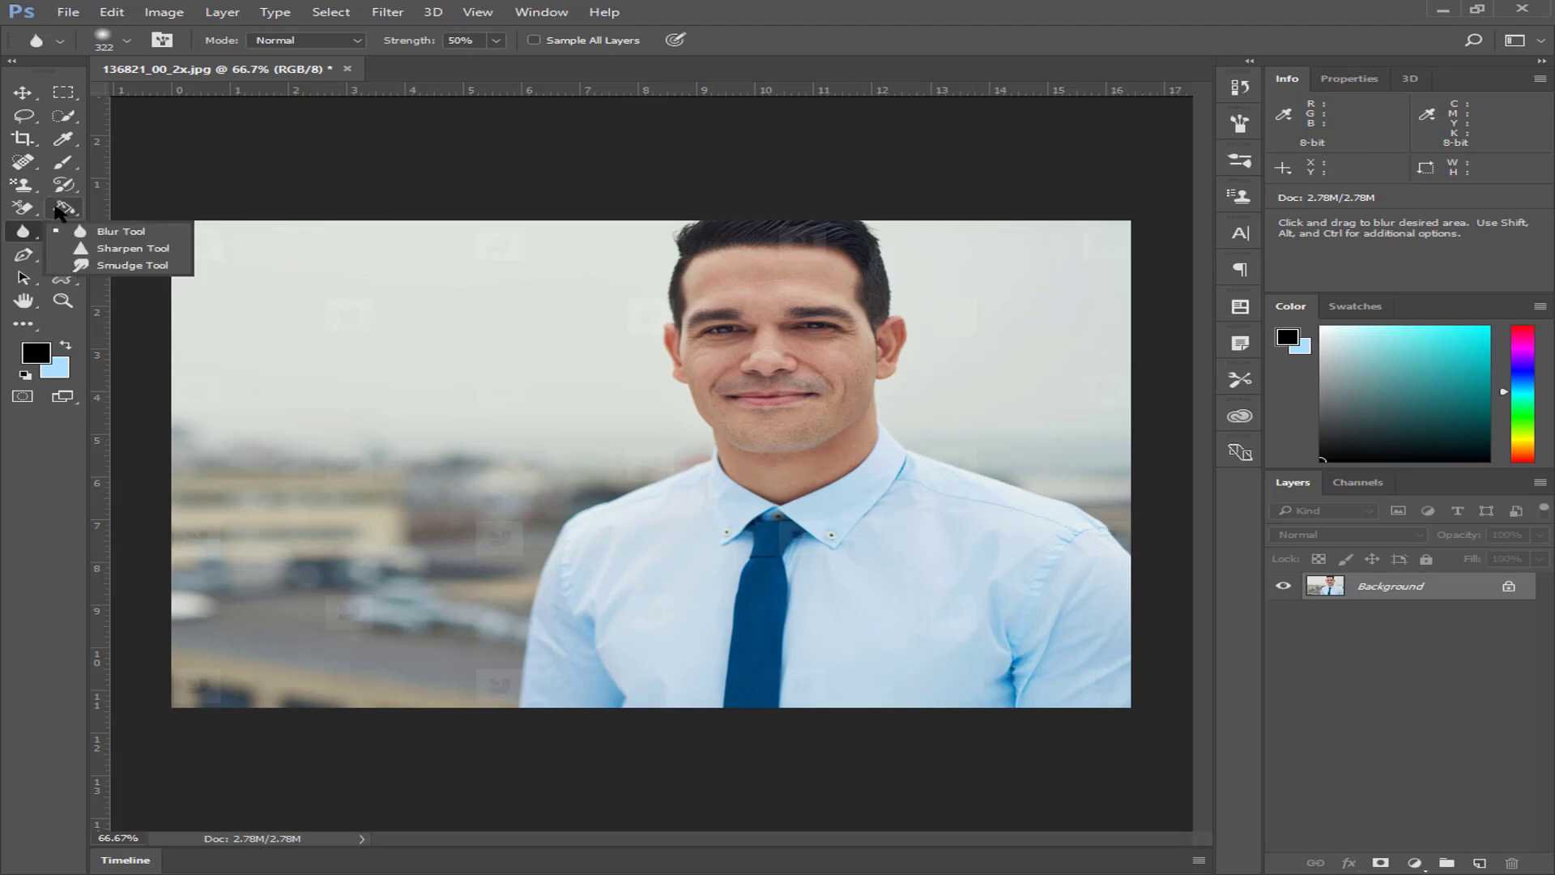
# Cycle through the Dodge and Blur tool flyouts and settle on the Blur Tool.
pyautogui.click(65, 232)
pyautogui.rightClick(67, 229)
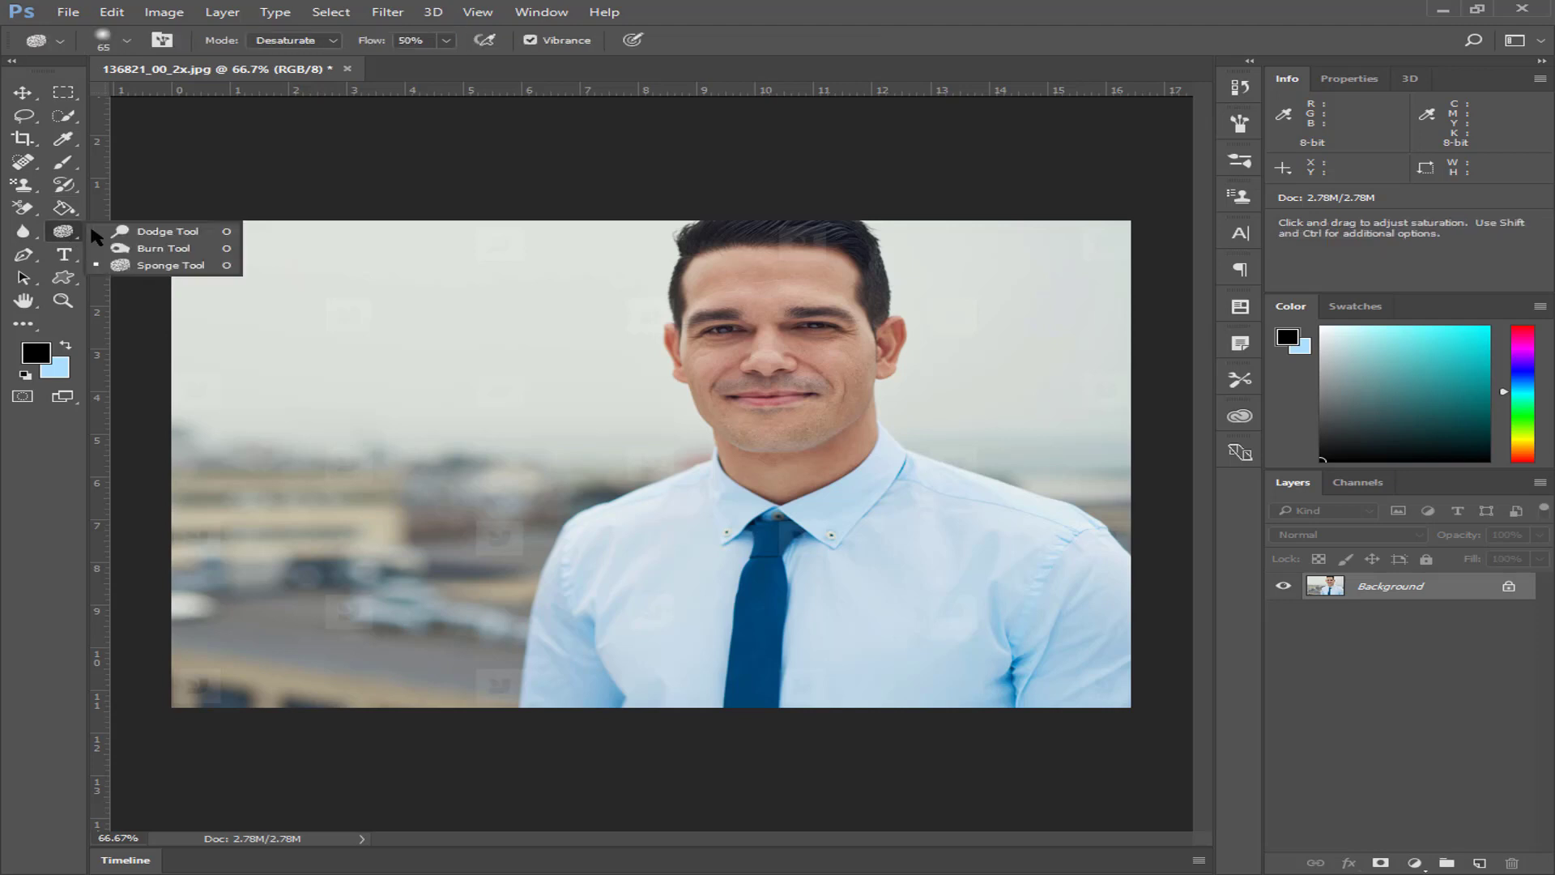
pyautogui.click(137, 233)
pyautogui.rightClick(73, 235)
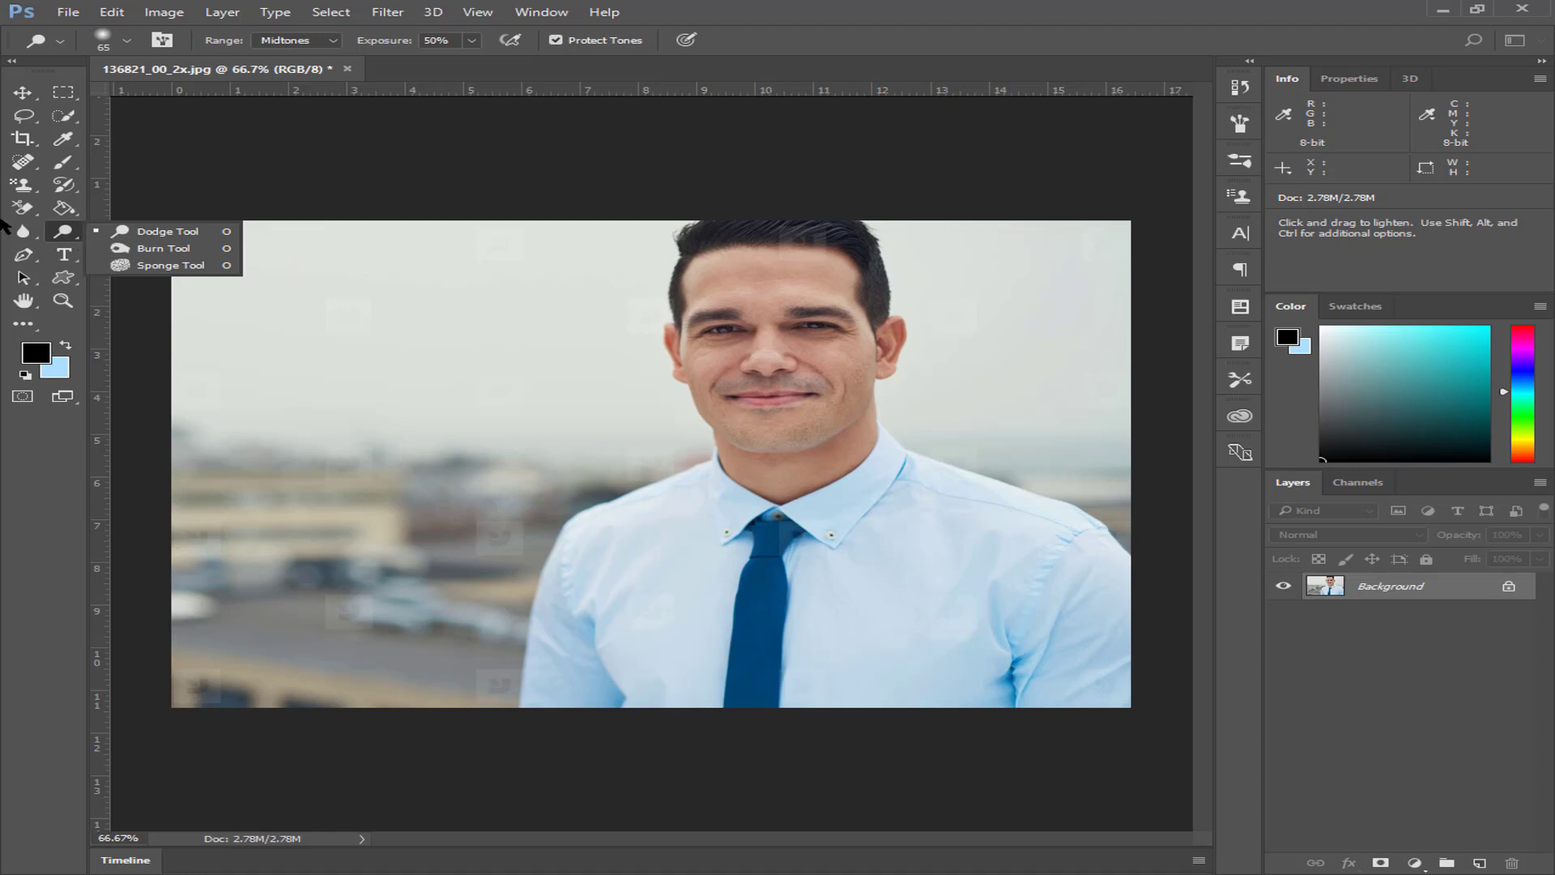
pyautogui.click(26, 235)
pyautogui.rightClick(28, 236)
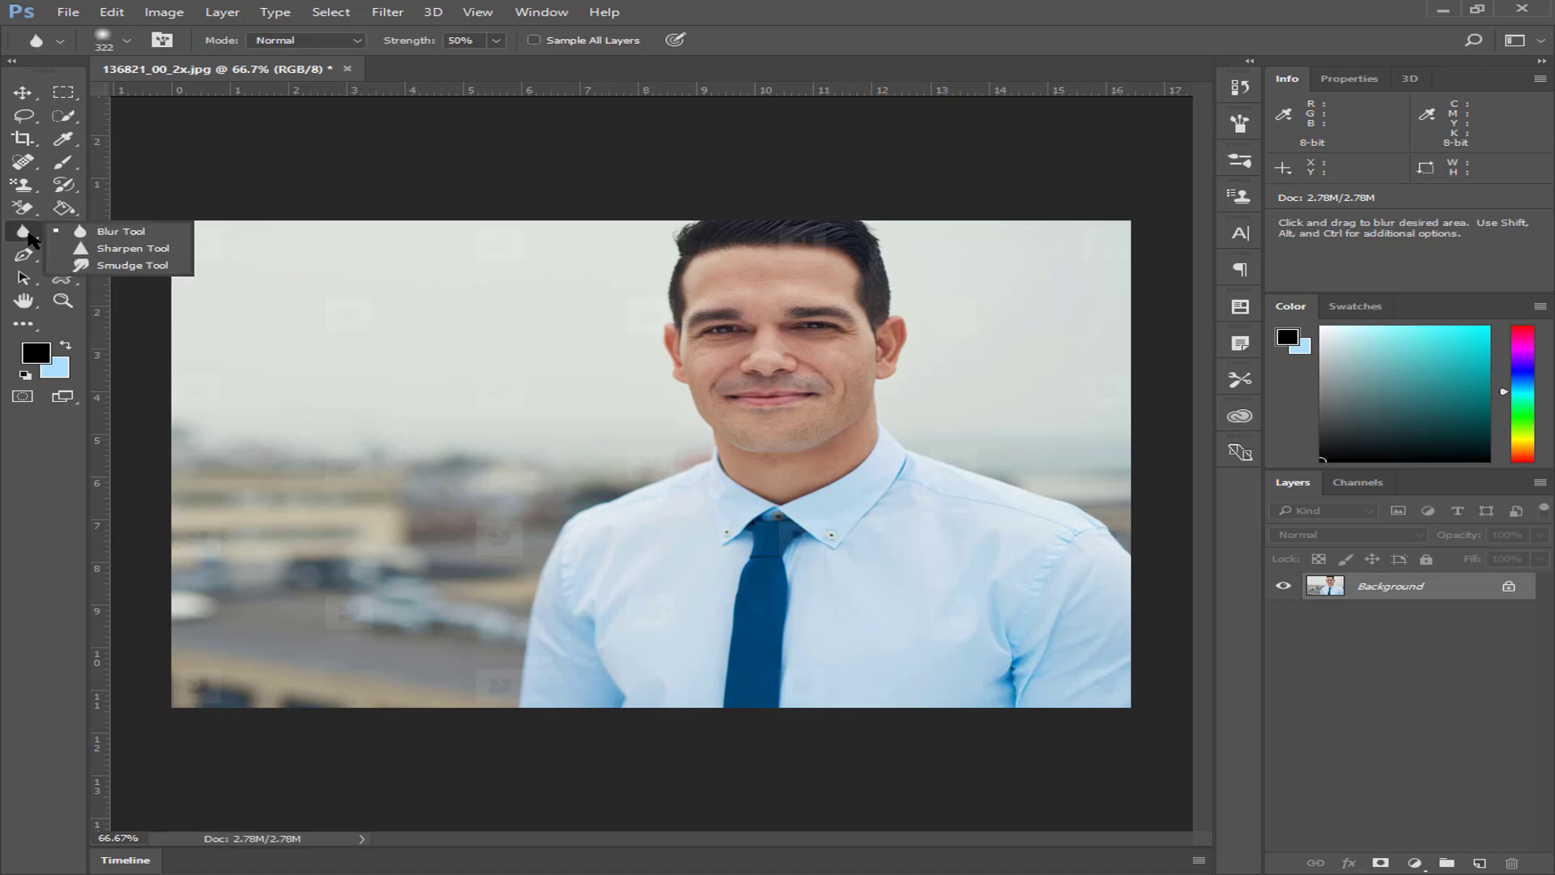
pyautogui.click(118, 233)
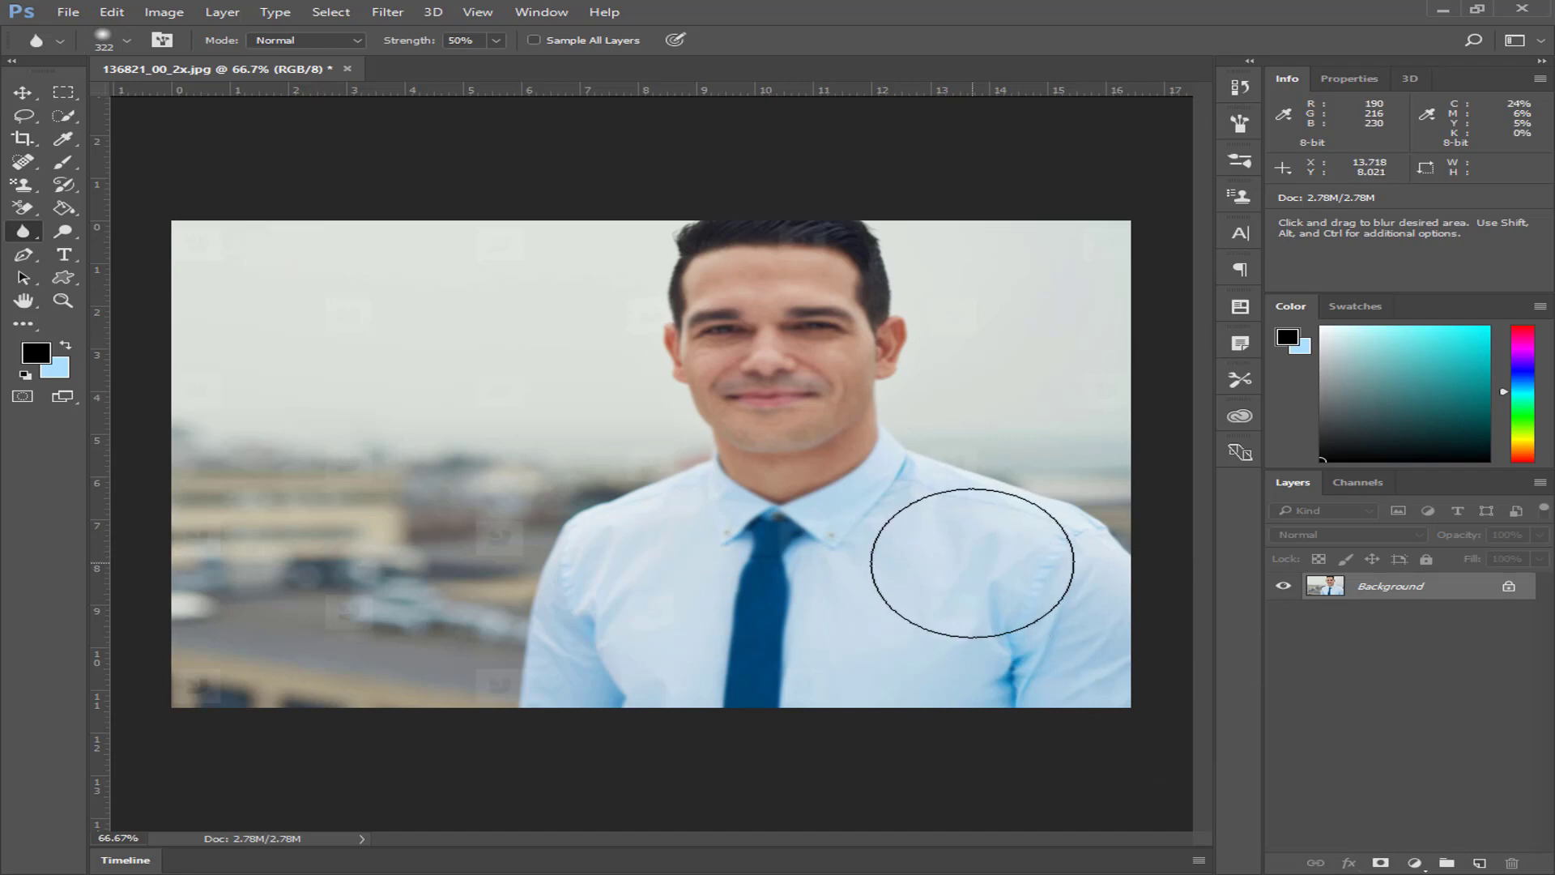
pyautogui.rightClick(23, 233)
# Undo the face blur, sharpen the right eye, cheek and face, then undo the over-sharpening.
pyautogui.click(116, 251)
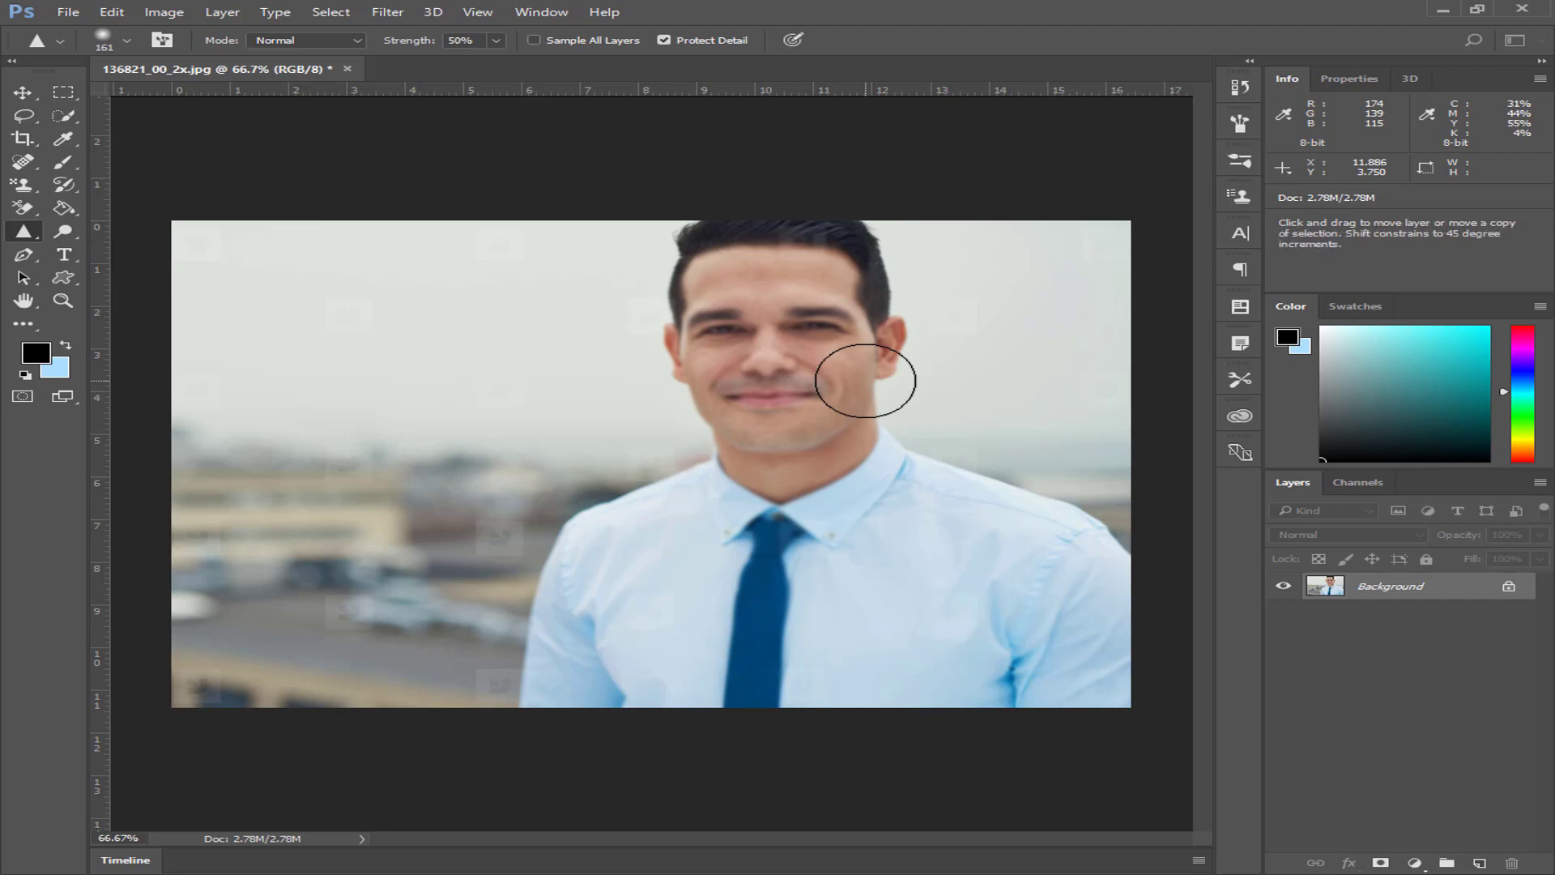
pyautogui.hotkey('ctrl', 'z')
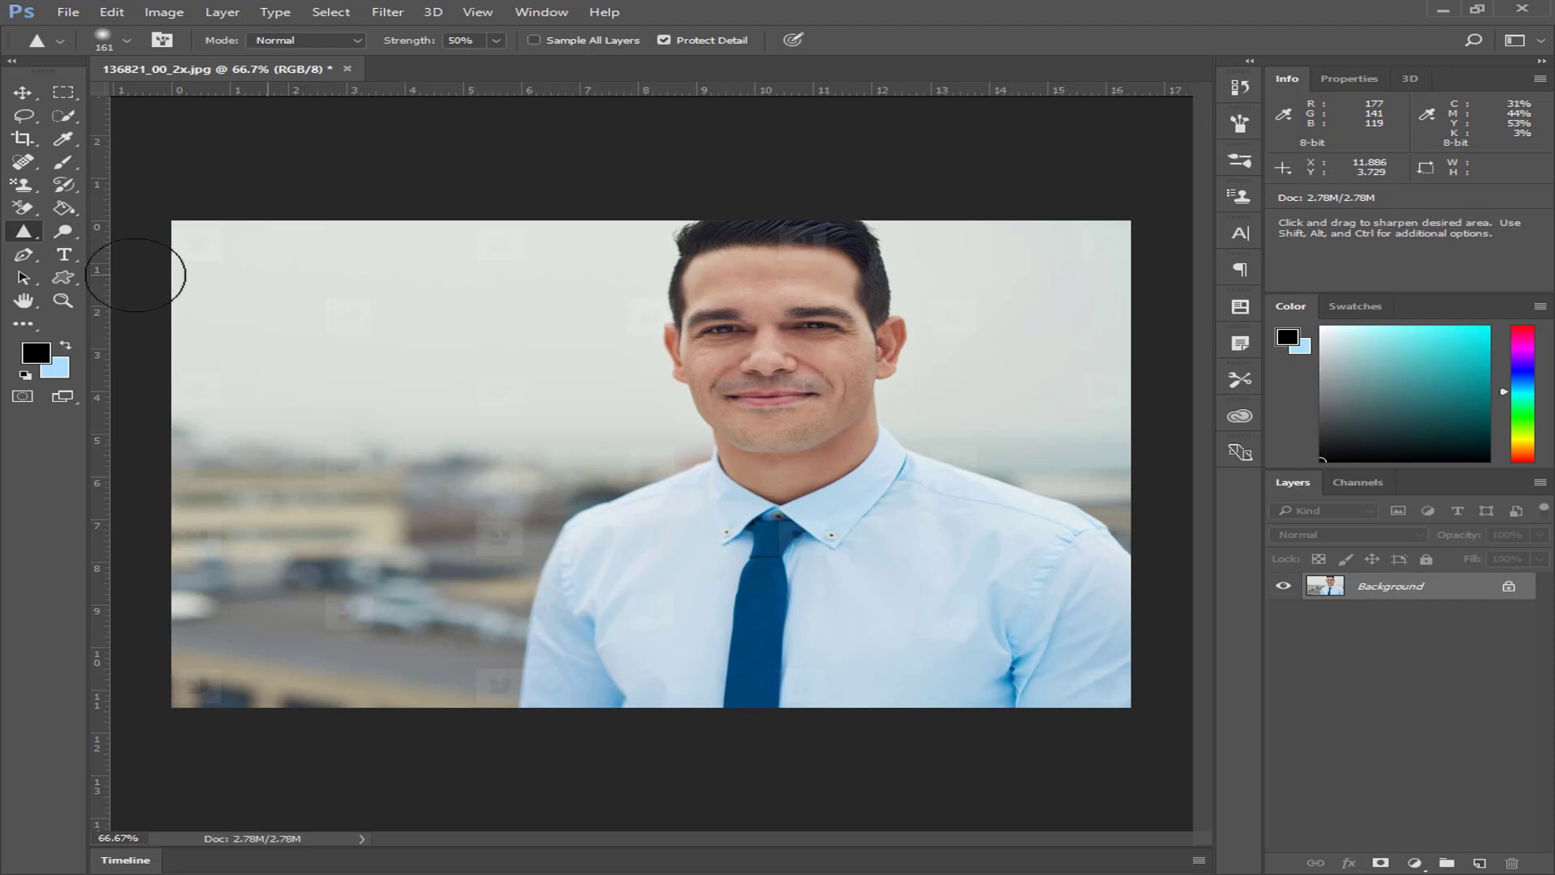
pyautogui.rightClick(24, 234)
pyautogui.click(126, 248)
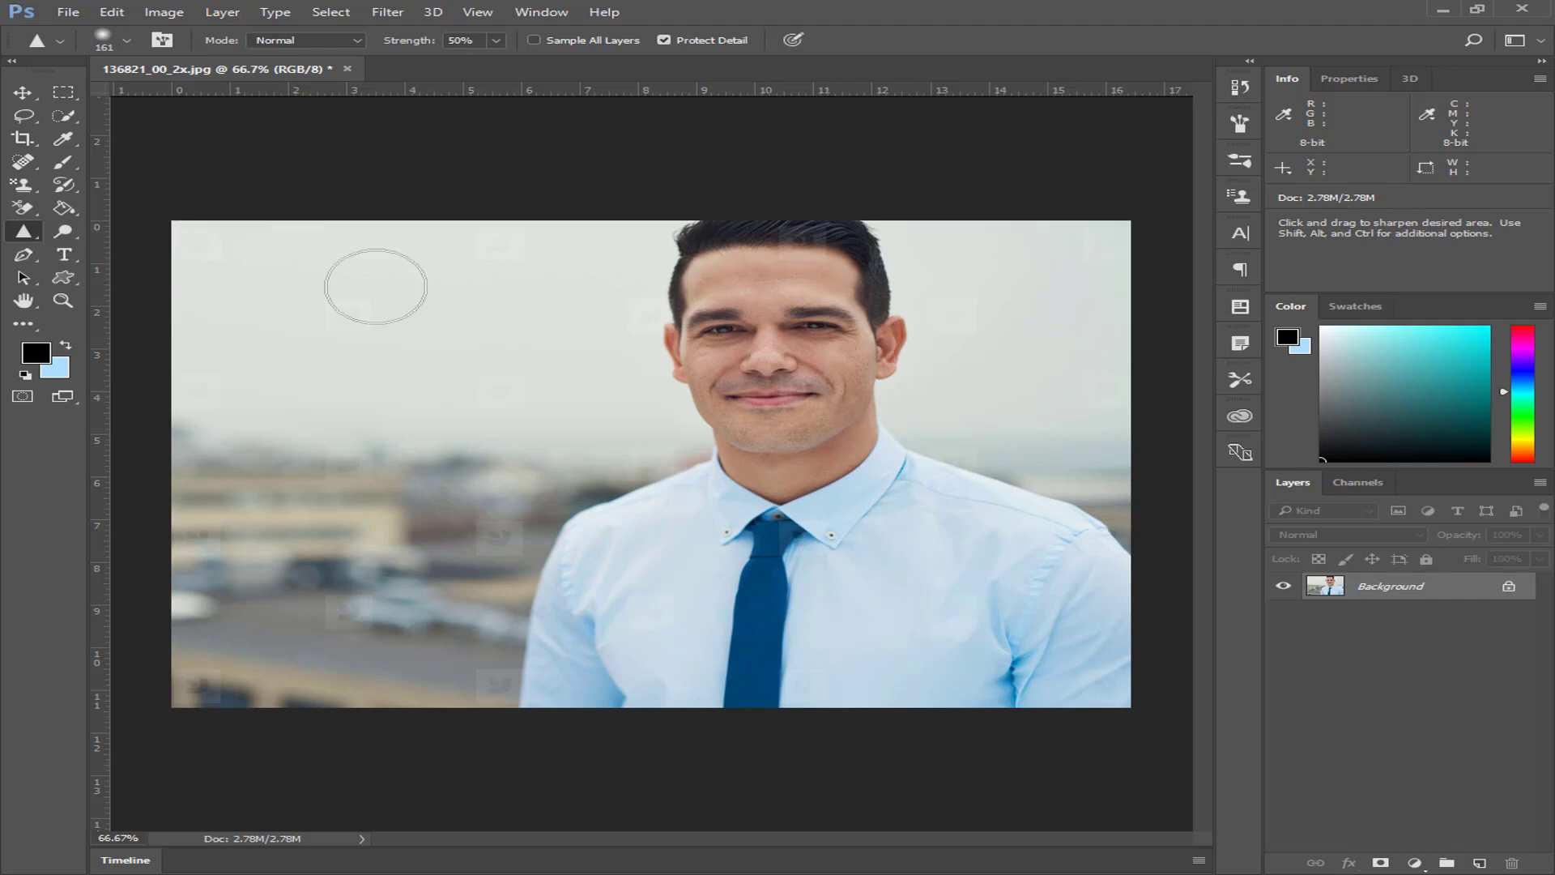
pyautogui.moveTo(818, 409); pyautogui.dragTo(815, 364)
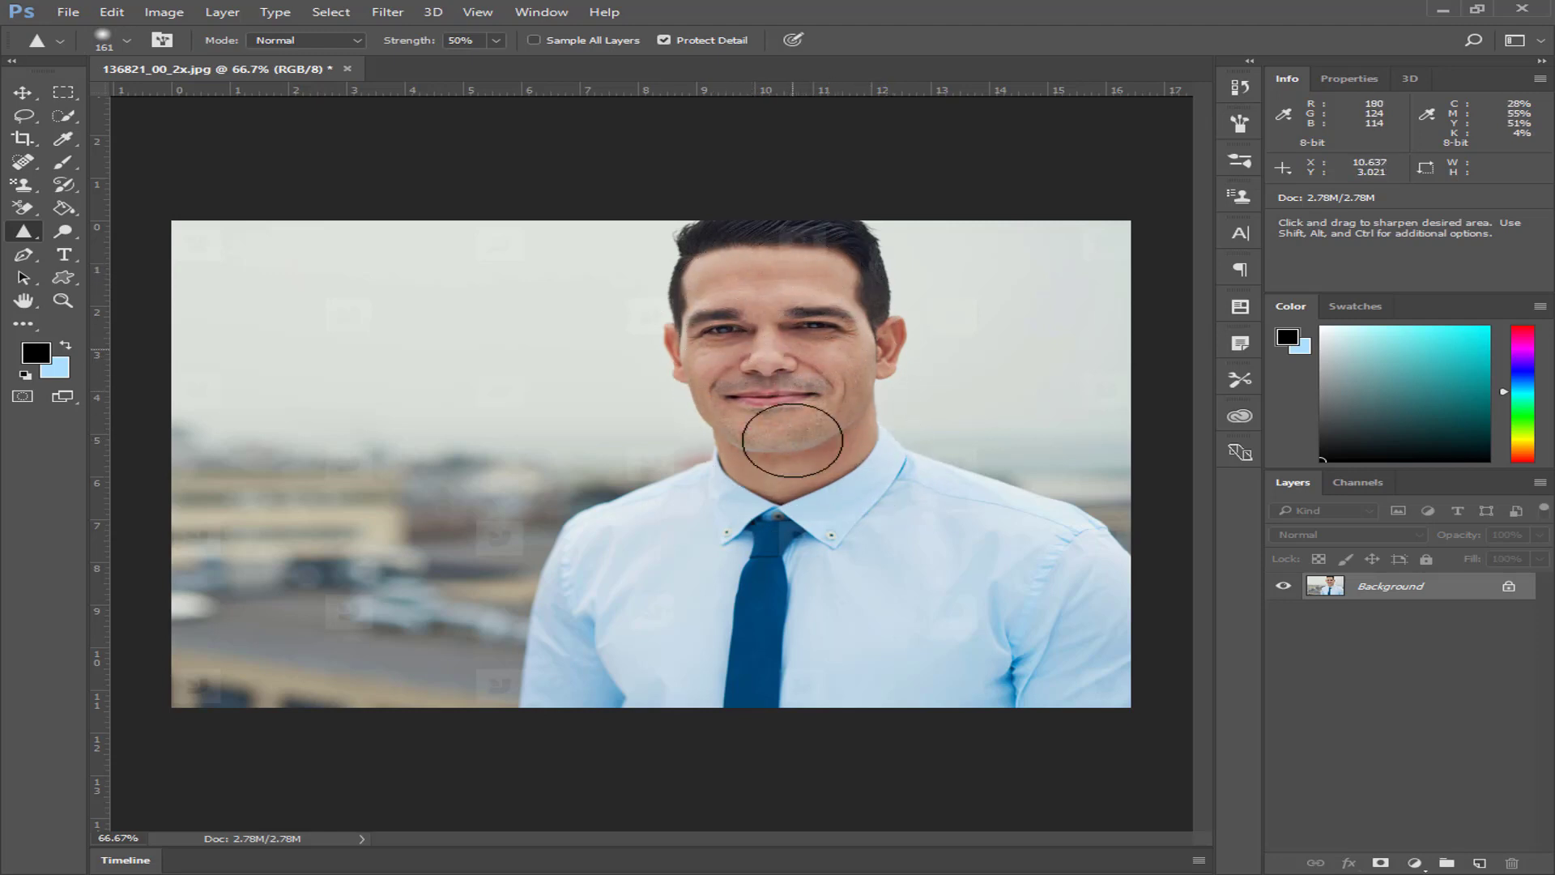
pyautogui.moveTo(733, 498)
pyautogui.mouseDown()
pyautogui.moveTo(790, 496)
pyautogui.moveTo(713, 292)
pyautogui.moveTo(810, 404)
pyautogui.moveTo(902, 259)
pyautogui.moveTo(694, 435)
pyautogui.moveTo(795, 456)
pyautogui.moveTo(795, 388)
pyautogui.mouseUp()
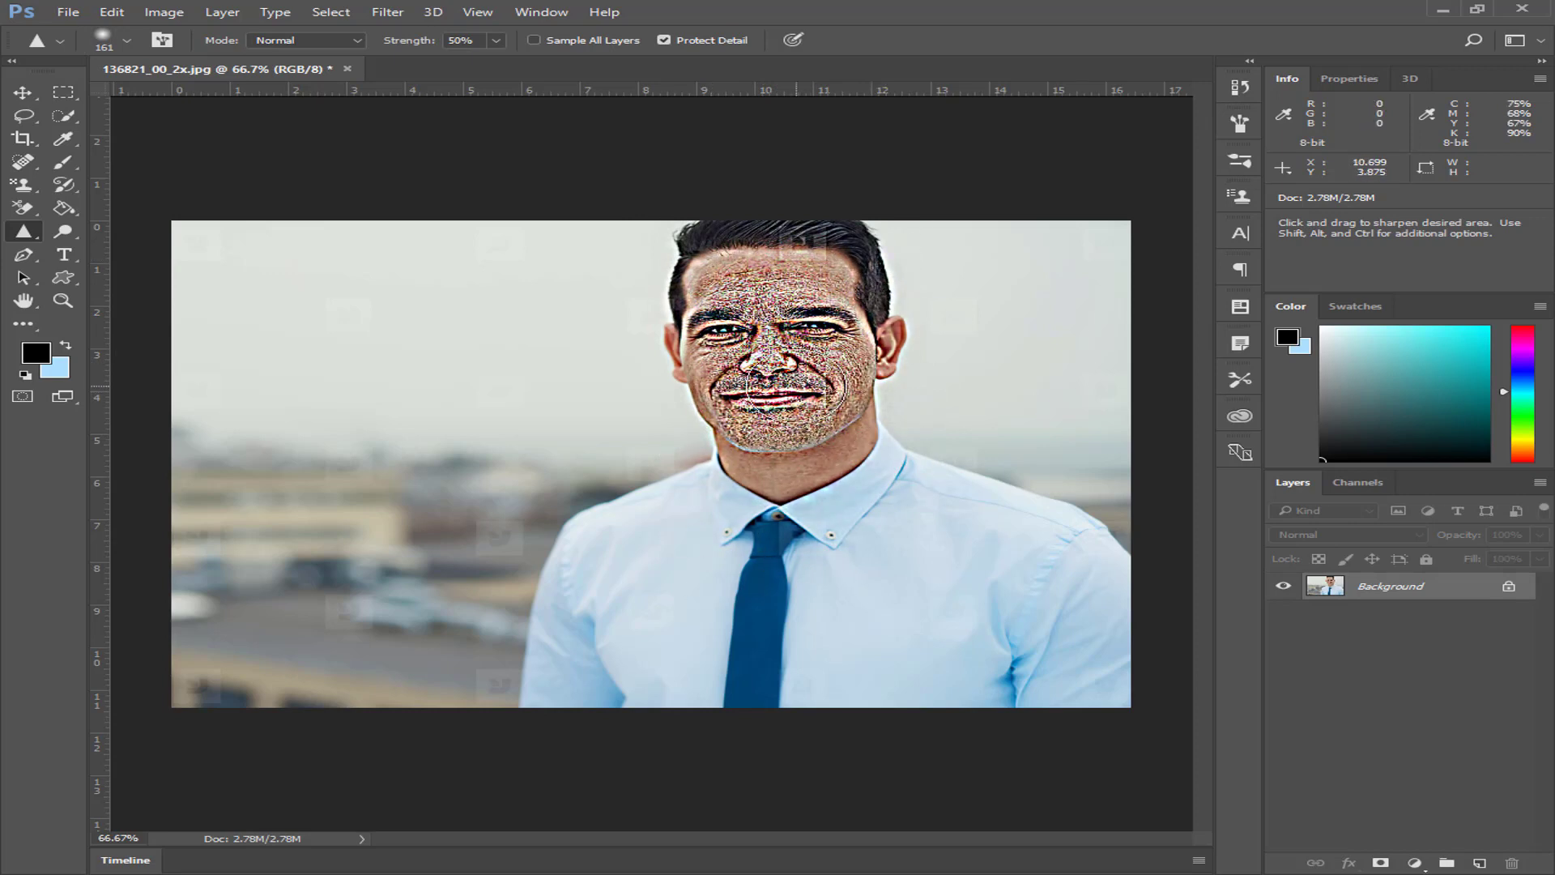
pyautogui.hotkey('ctrl', 'z')
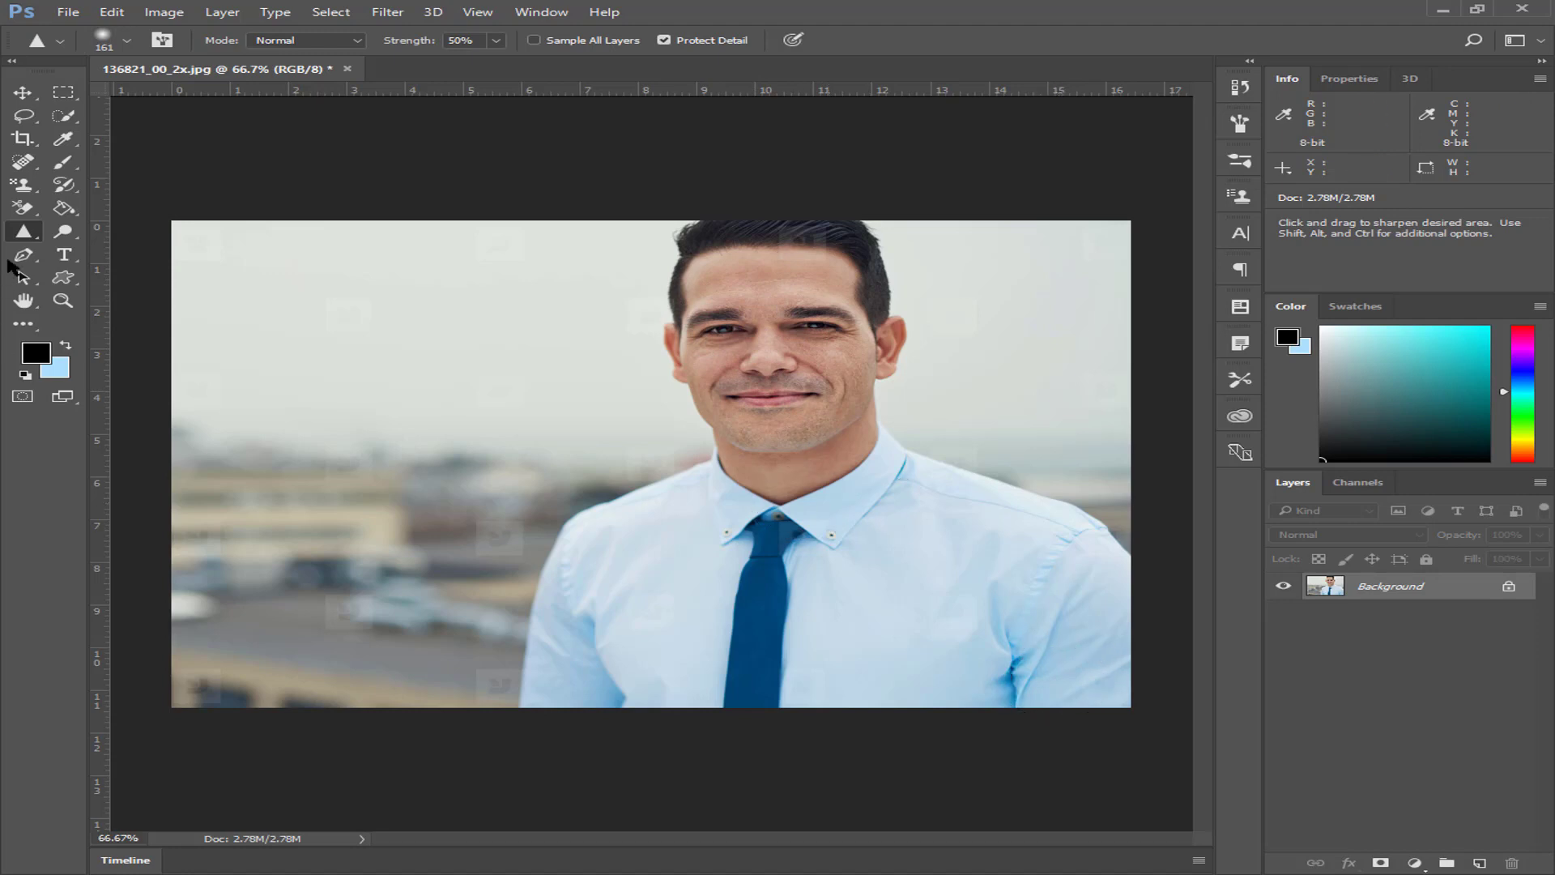
pyautogui.rightClick(24, 234)
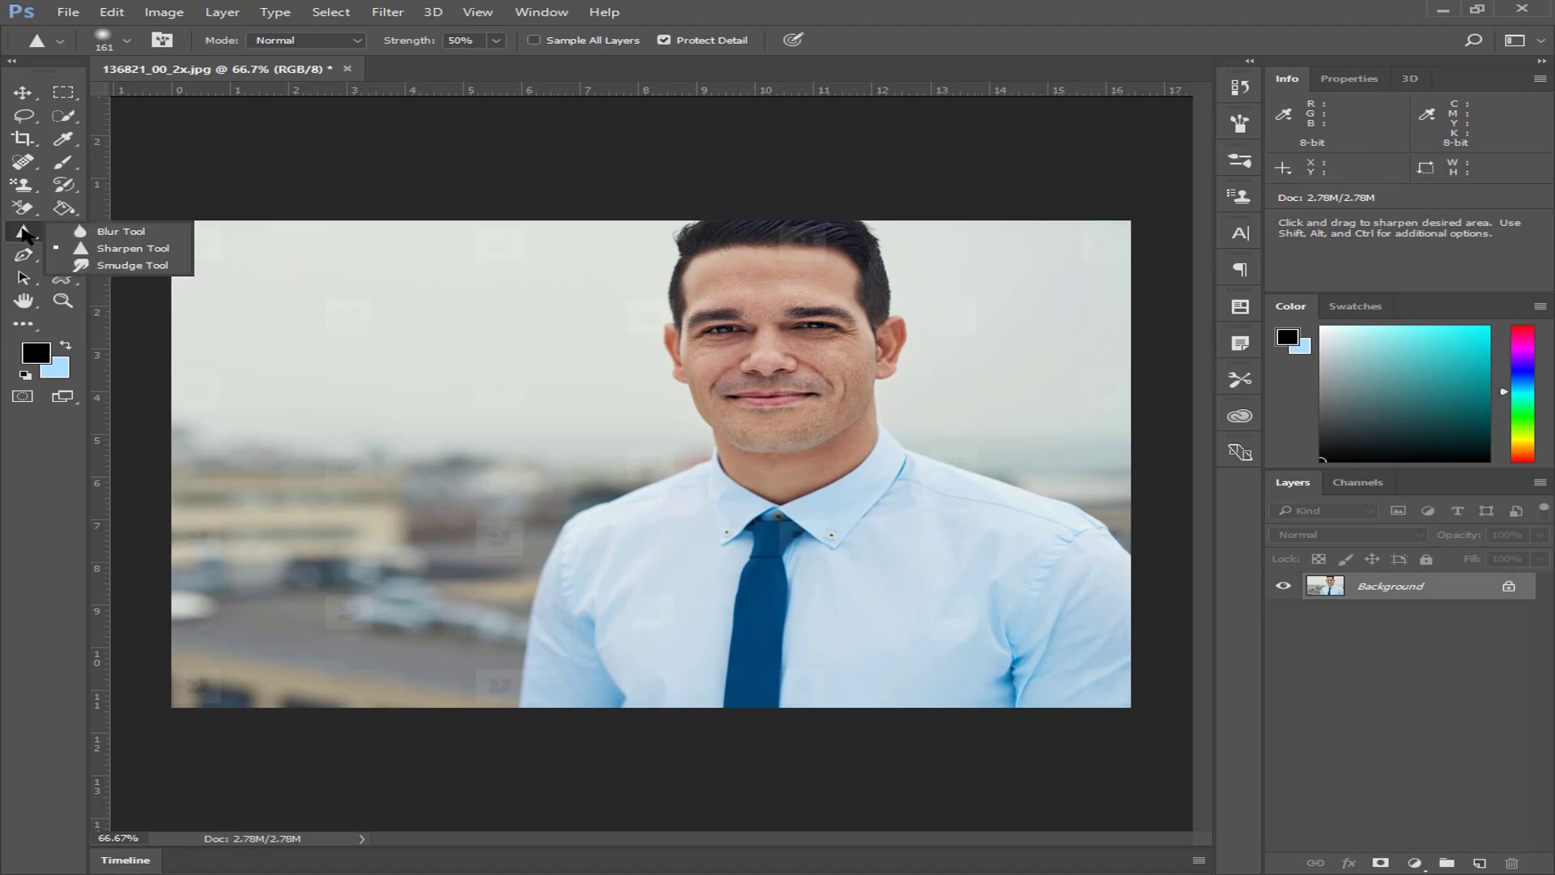
pyautogui.click(130, 265)
pyautogui.moveTo(765, 289)
pyautogui.mouseDown()
pyautogui.moveTo(798, 445)
pyautogui.moveTo(937, 618)
pyautogui.moveTo(788, 314)
pyautogui.moveTo(1145, 260)
pyautogui.moveTo(770, 400)
pyautogui.moveTo(1173, 573)
pyautogui.moveTo(782, 386)
pyautogui.moveTo(989, 556)
pyautogui.moveTo(851, 400)
pyautogui.moveTo(684, 591)
pyautogui.moveTo(697, 500)
pyautogui.moveTo(608, 624)
pyautogui.moveTo(770, 479)
pyautogui.moveTo(794, 681)
pyautogui.moveTo(850, 389)
pyautogui.moveTo(1069, 653)
pyautogui.moveTo(756, 251)
pyautogui.mouseUp()
pyautogui.moveTo(505, 244)
pyautogui.mouseDown()
pyautogui.moveTo(886, 295)
pyautogui.moveTo(1027, 251)
pyautogui.moveTo(839, 359)
pyautogui.moveTo(1169, 476)
pyautogui.moveTo(940, 375)
pyautogui.moveTo(1128, 591)
pyautogui.moveTo(804, 362)
pyautogui.moveTo(531, 552)
pyautogui.moveTo(690, 392)
pyautogui.moveTo(524, 597)
pyautogui.moveTo(724, 475)
pyautogui.moveTo(519, 616)
pyautogui.mouseUp()
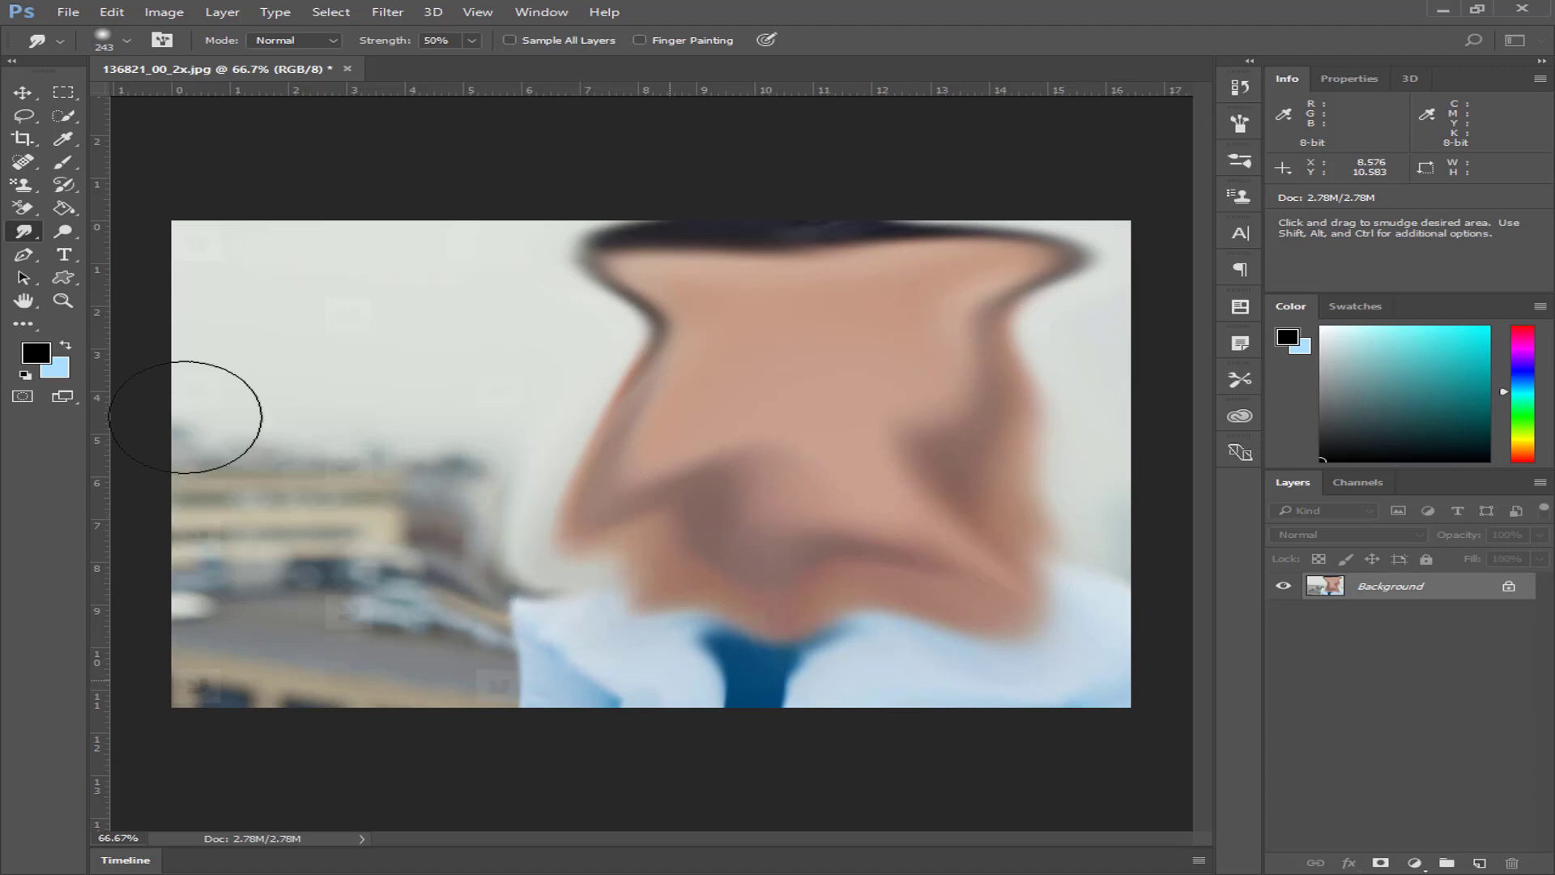
pyautogui.moveTo(712, 470); pyautogui.dragTo(616, 623)
pyautogui.moveTo(713, 566); pyautogui.dragTo(648, 696)
pyautogui.rightClick(31, 235)
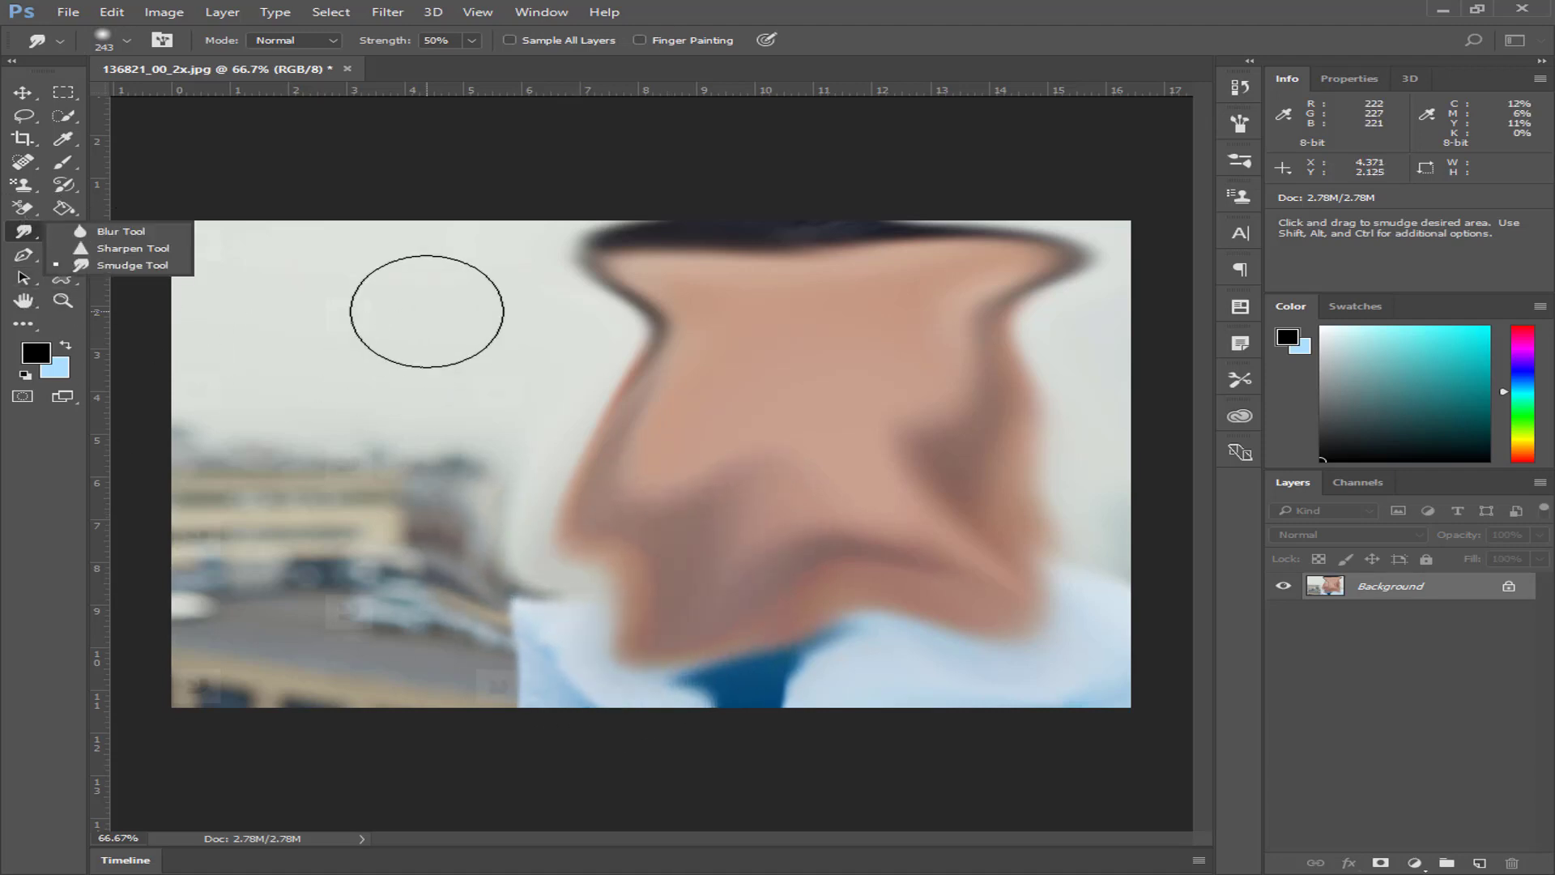
pyautogui.hotkey('ctrl', 'z')
pyautogui.hotkey('ctrl', 'z')
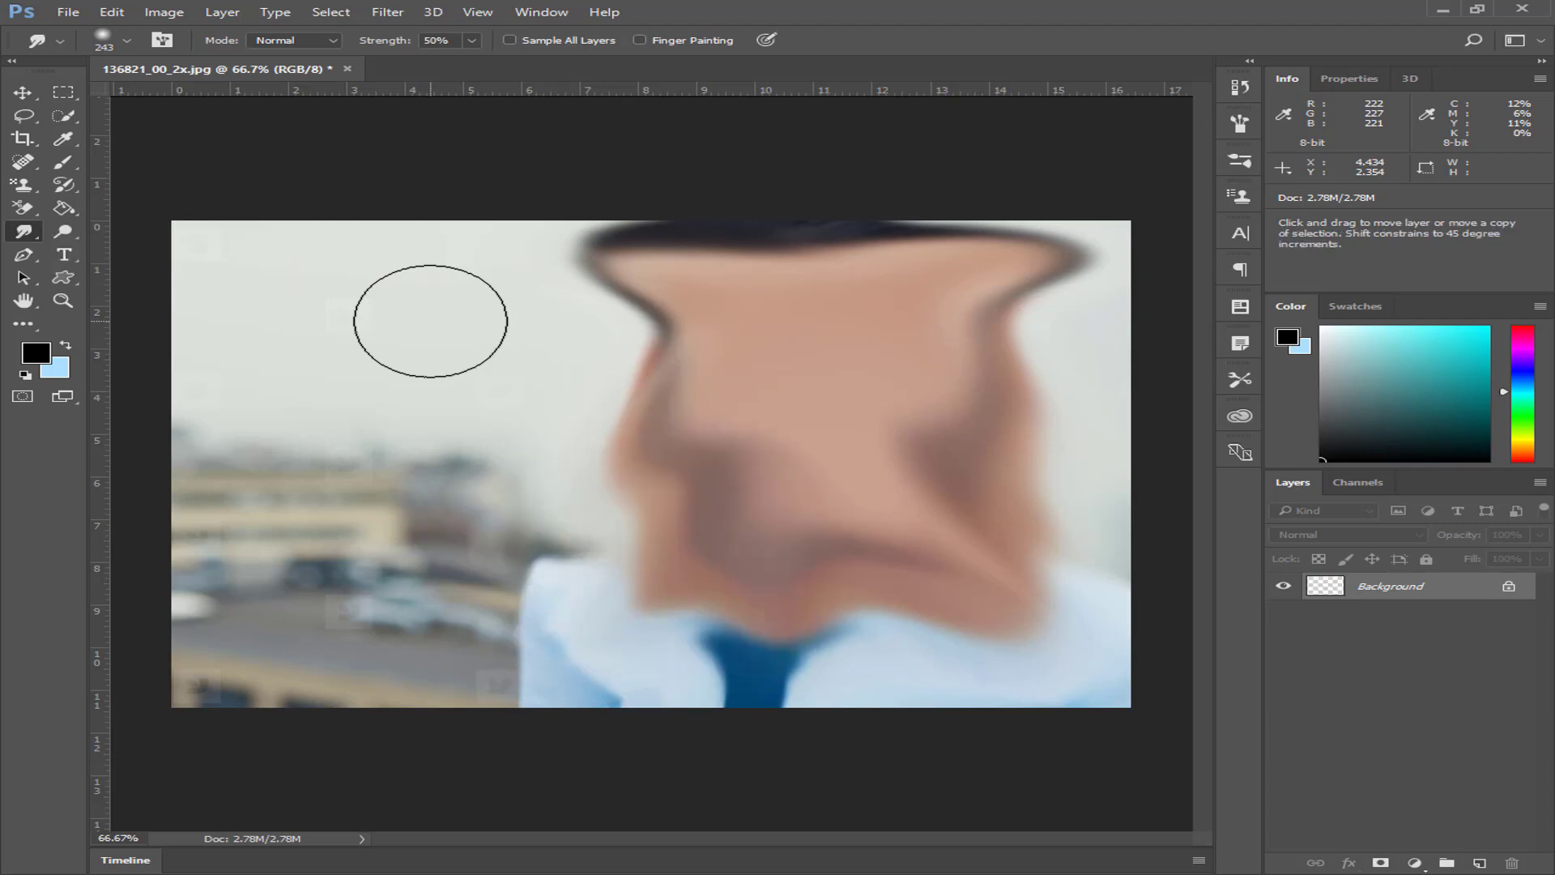
pyautogui.hotkey('ctrl', 'z')
pyautogui.hotkey('ctrl', 'z')
pyautogui.hotkey('ctrl', 'z')
pyautogui.hotkey('ctrl', 'z')
pyautogui.hotkey('ctrl', 'z')
pyautogui.hotkey('ctrl', 'z')
pyautogui.hotkey('ctrl', 'z')
pyautogui.hotkey('ctrl', 'z')
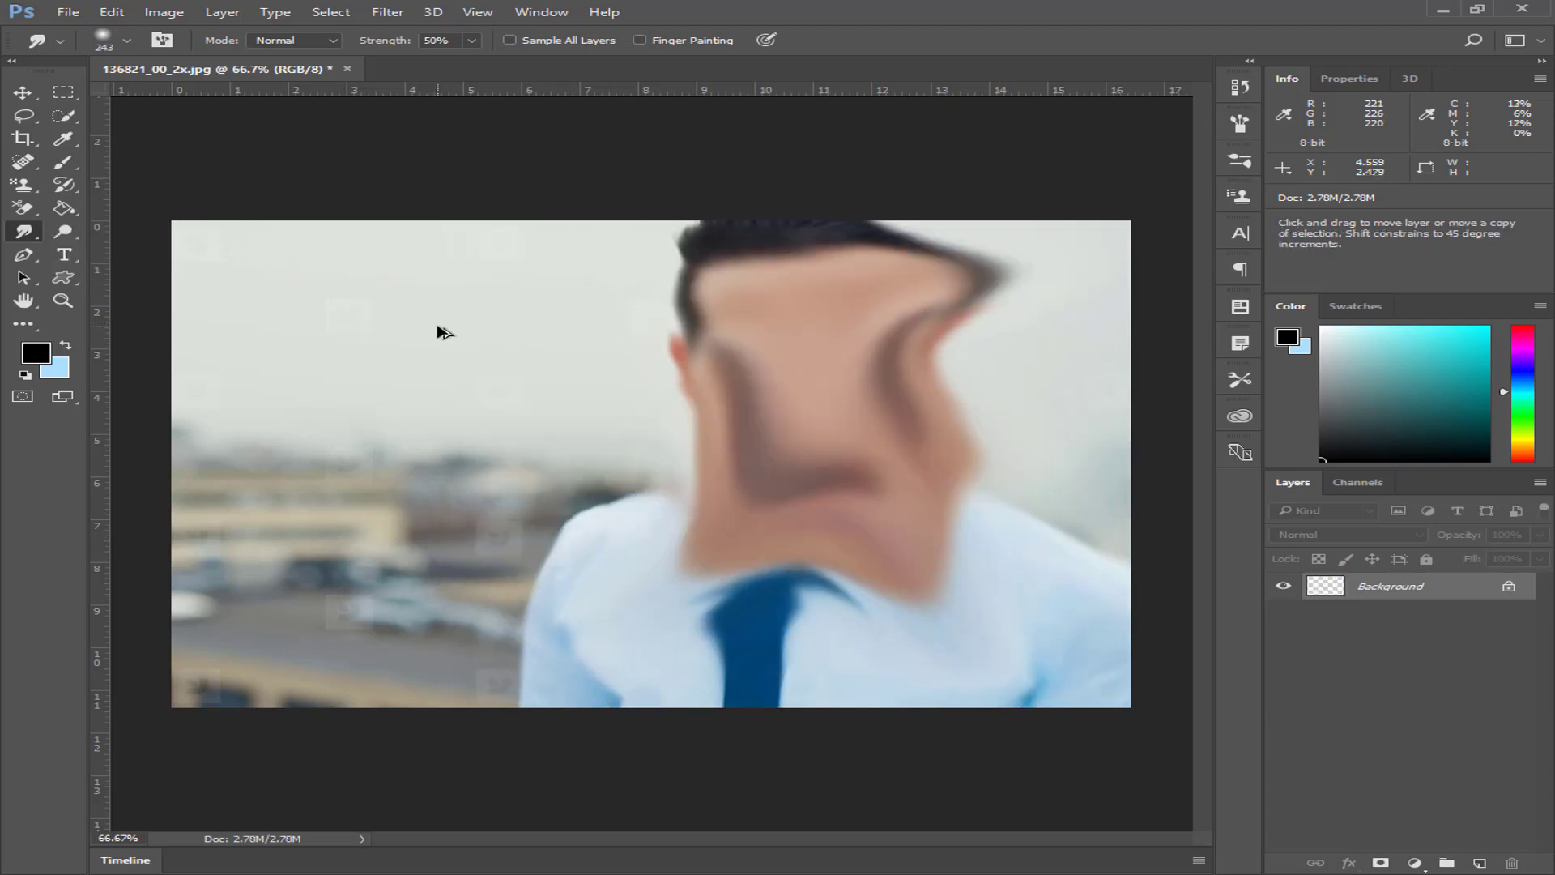
pyautogui.hotkey('ctrl', 'z')
pyautogui.hotkey('ctrl', 'z')
pyautogui.hotkey('ctrl', 'z')
pyautogui.hotkey('ctrl', 'z')
pyautogui.hotkey('ctrl', 'z')
pyautogui.hotkey('ctrl', 'z')
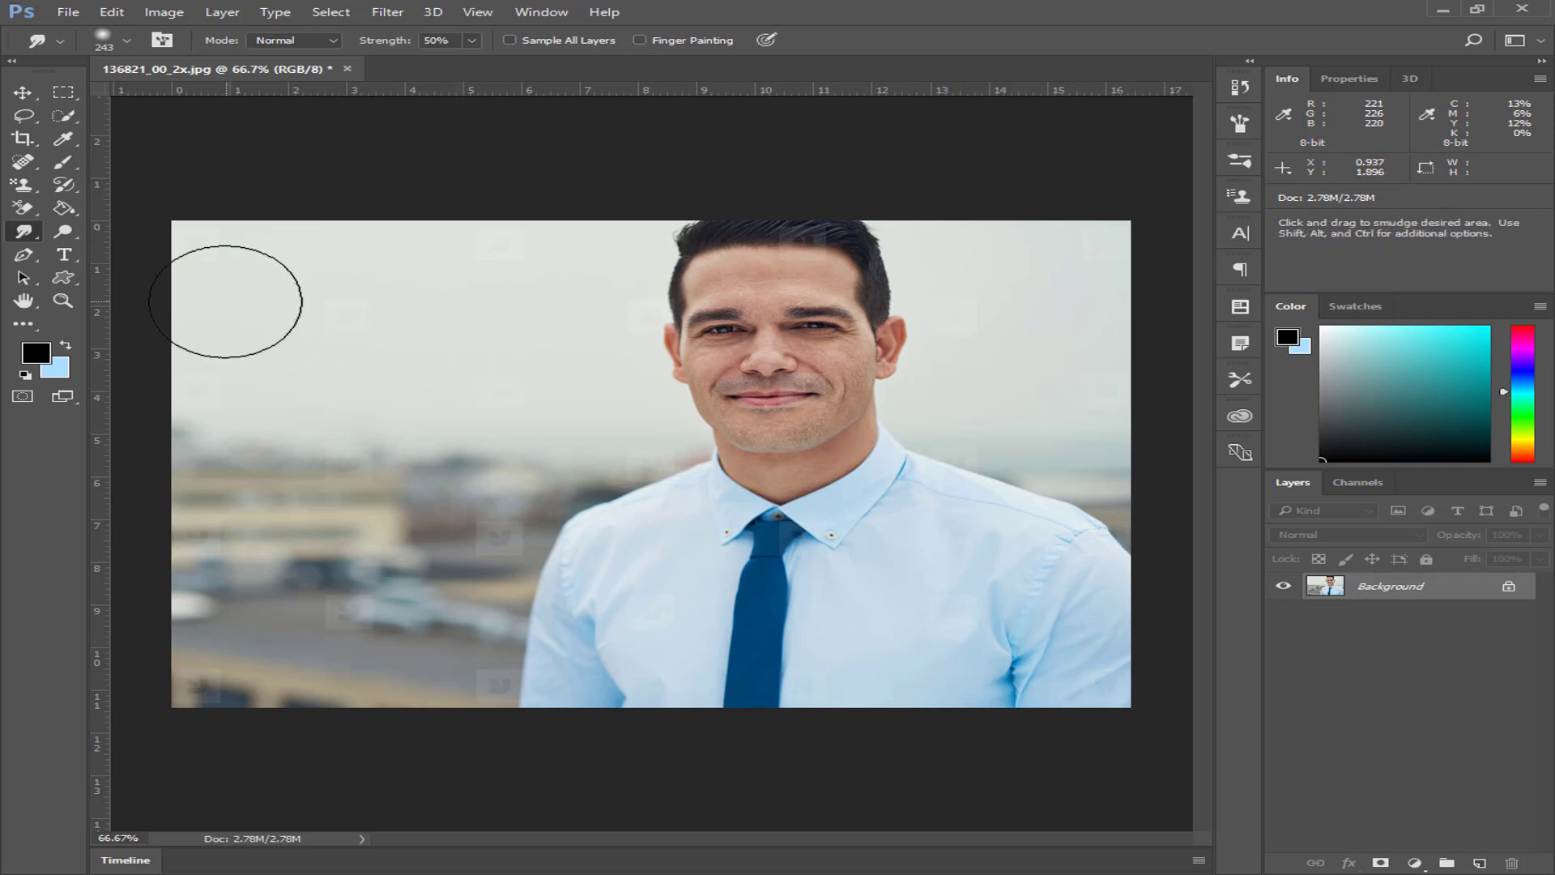
# Select the Dodge Tool from the toning flyout.
pyautogui.rightClick(23, 234)
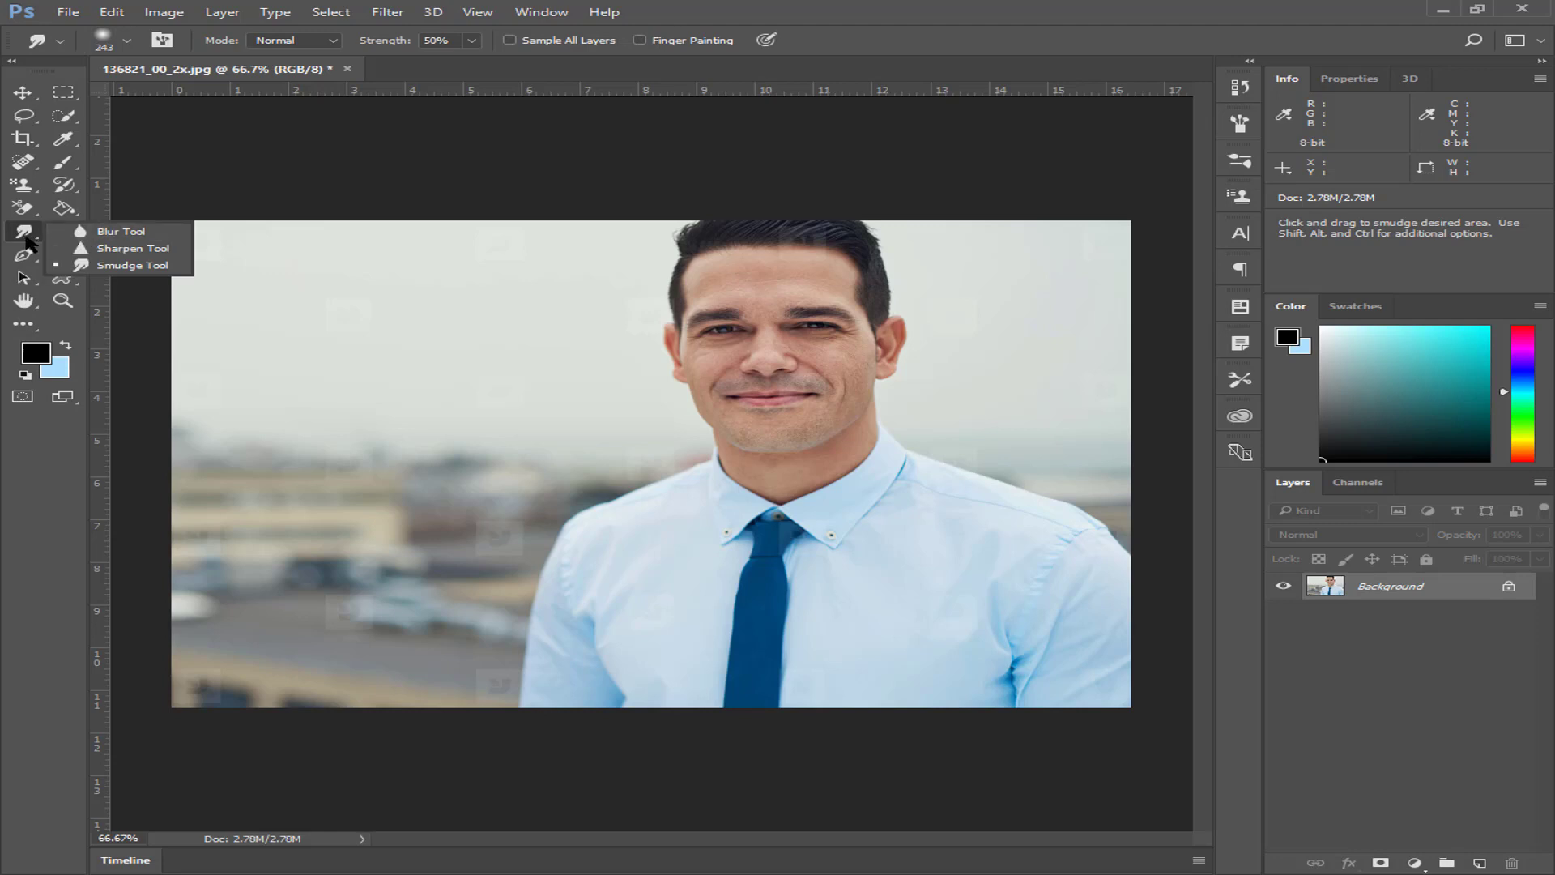
pyautogui.click(113, 231)
pyautogui.click(68, 232)
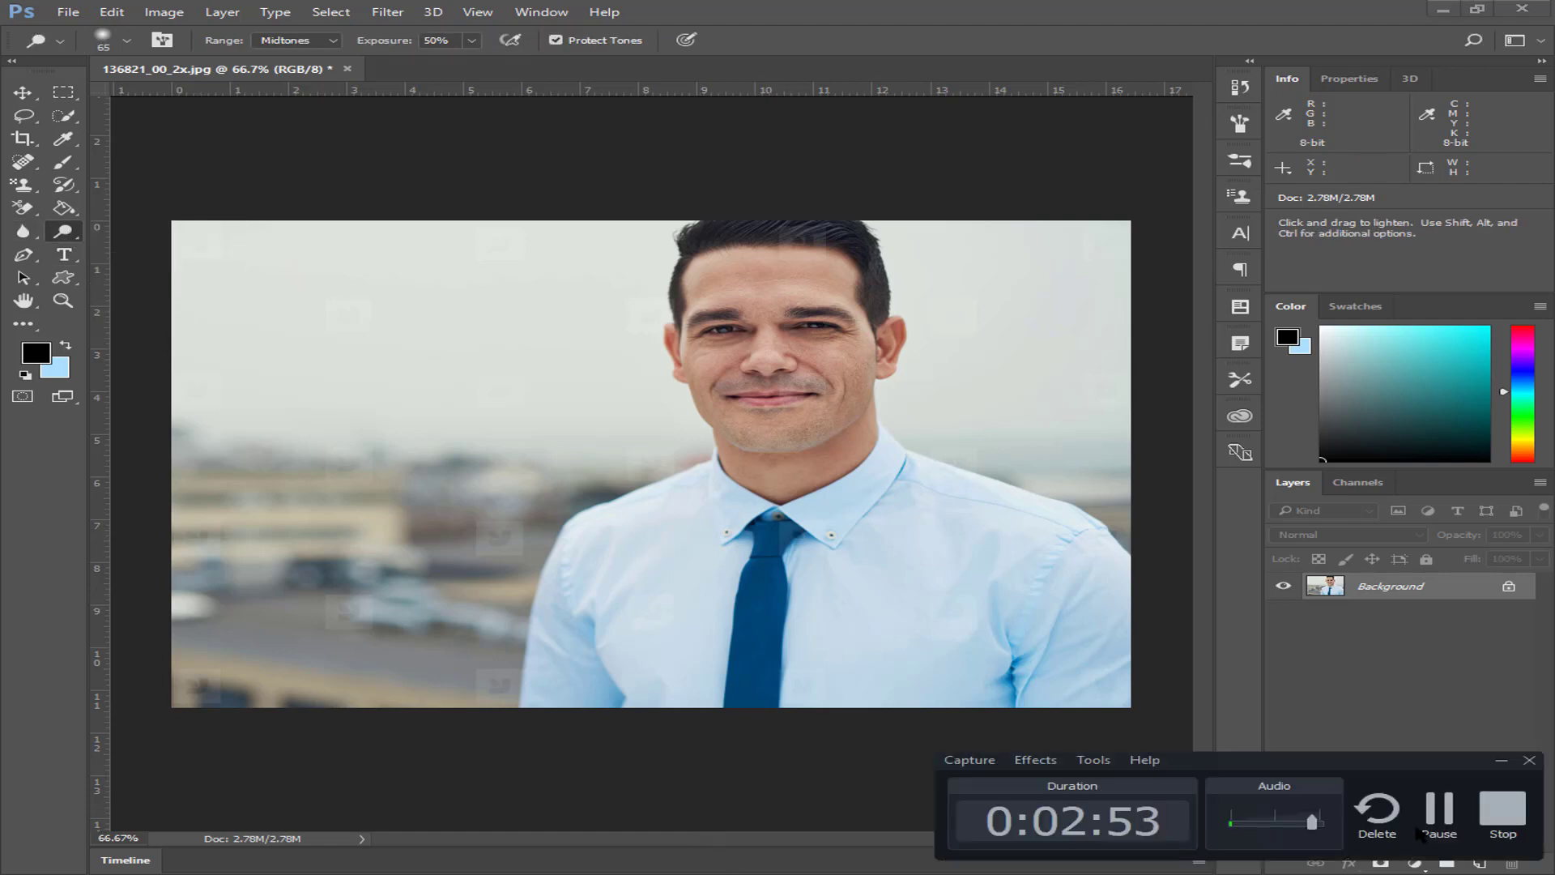
pyautogui.rightClick(61, 235)
pyautogui.click(158, 235)
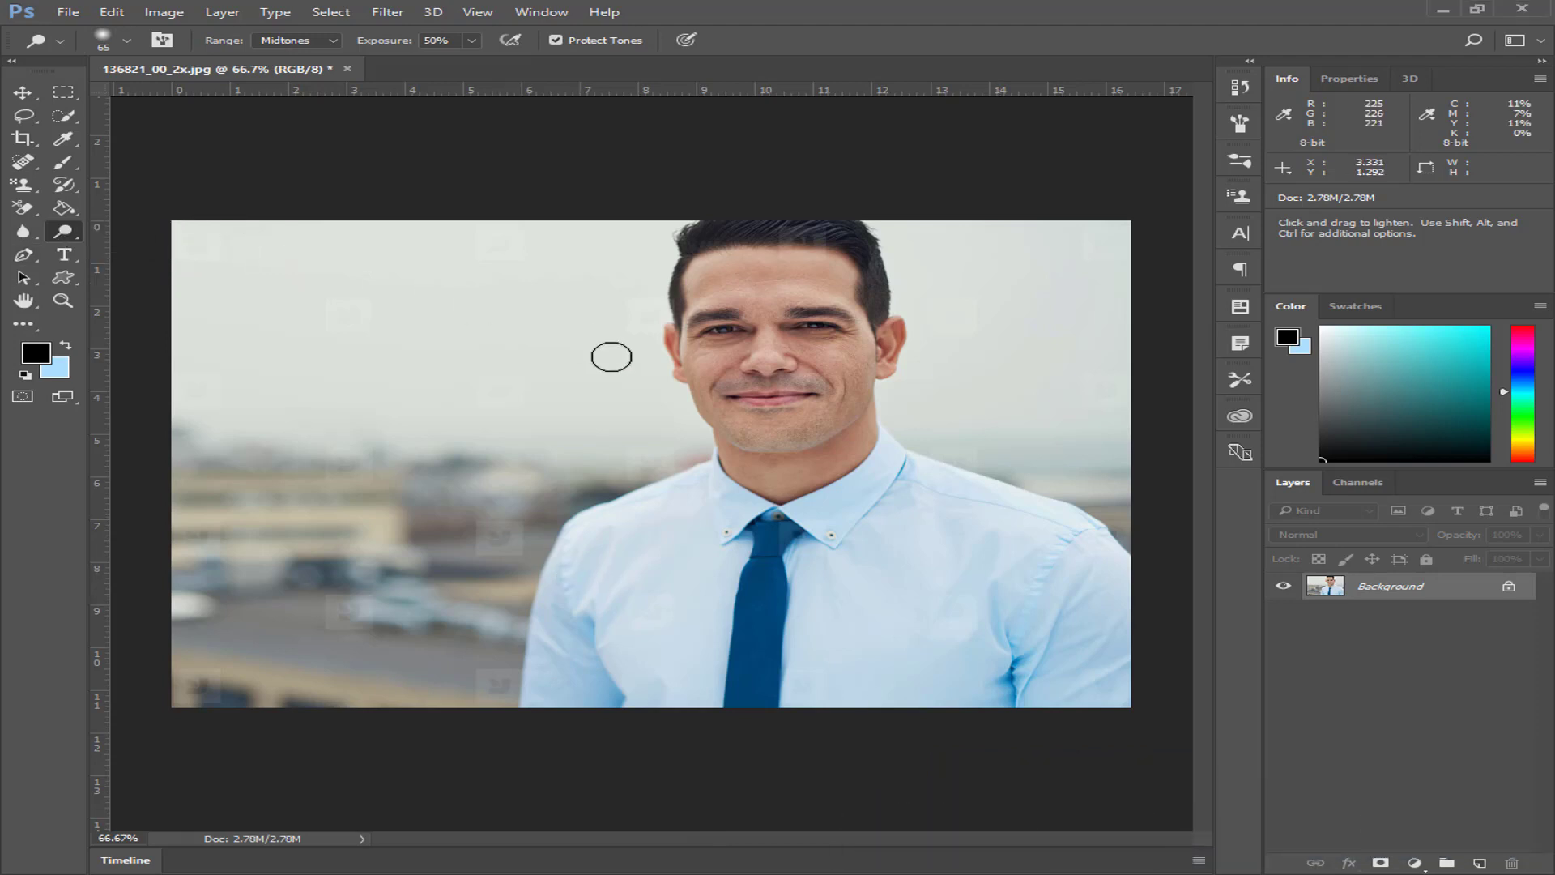
pyautogui.rightClick(63, 234)
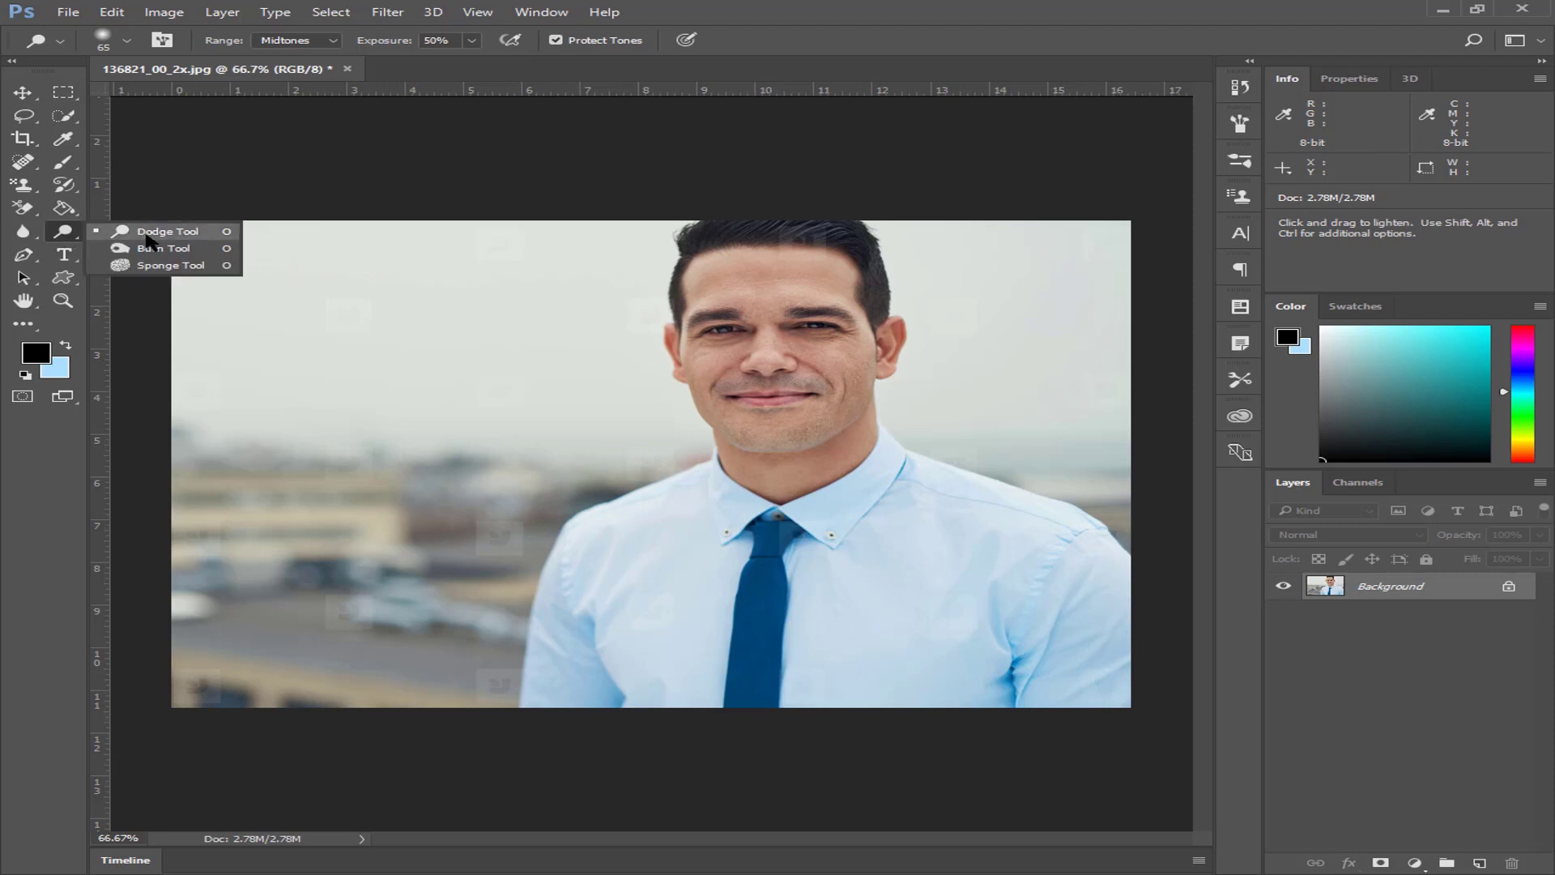
pyautogui.click(158, 237)
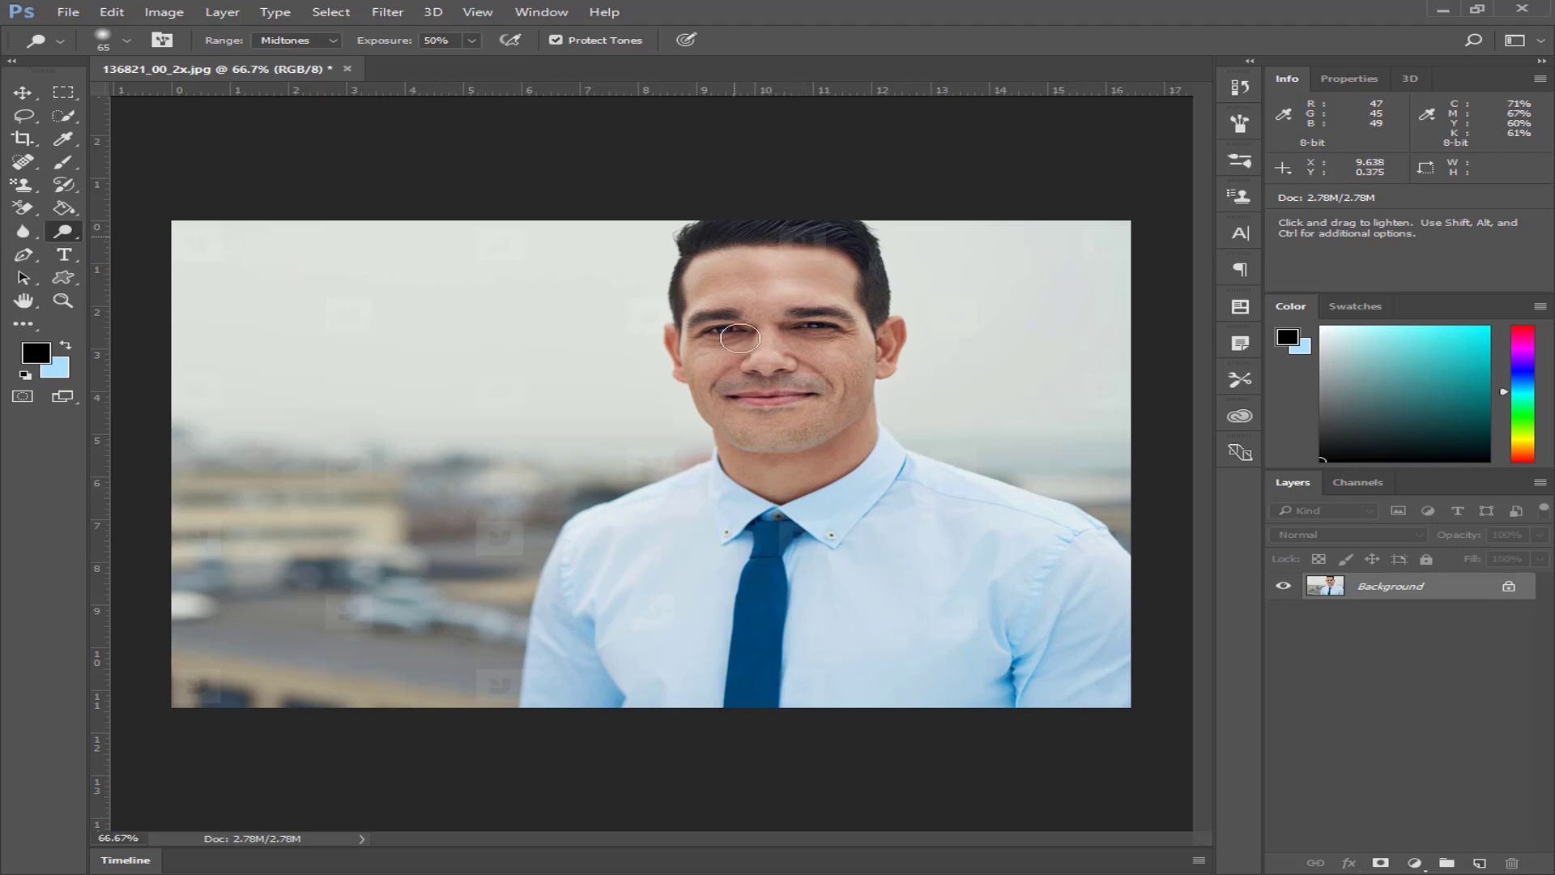
# Lighten the skin around the left eye, the neck, lips, tie and lower shirt.
pyautogui.moveTo(739, 337); pyautogui.dragTo(707, 320)
pyautogui.moveTo(769, 484)
pyautogui.mouseDown()
pyautogui.moveTo(882, 324)
pyautogui.moveTo(892, 335)
pyautogui.mouseUp()
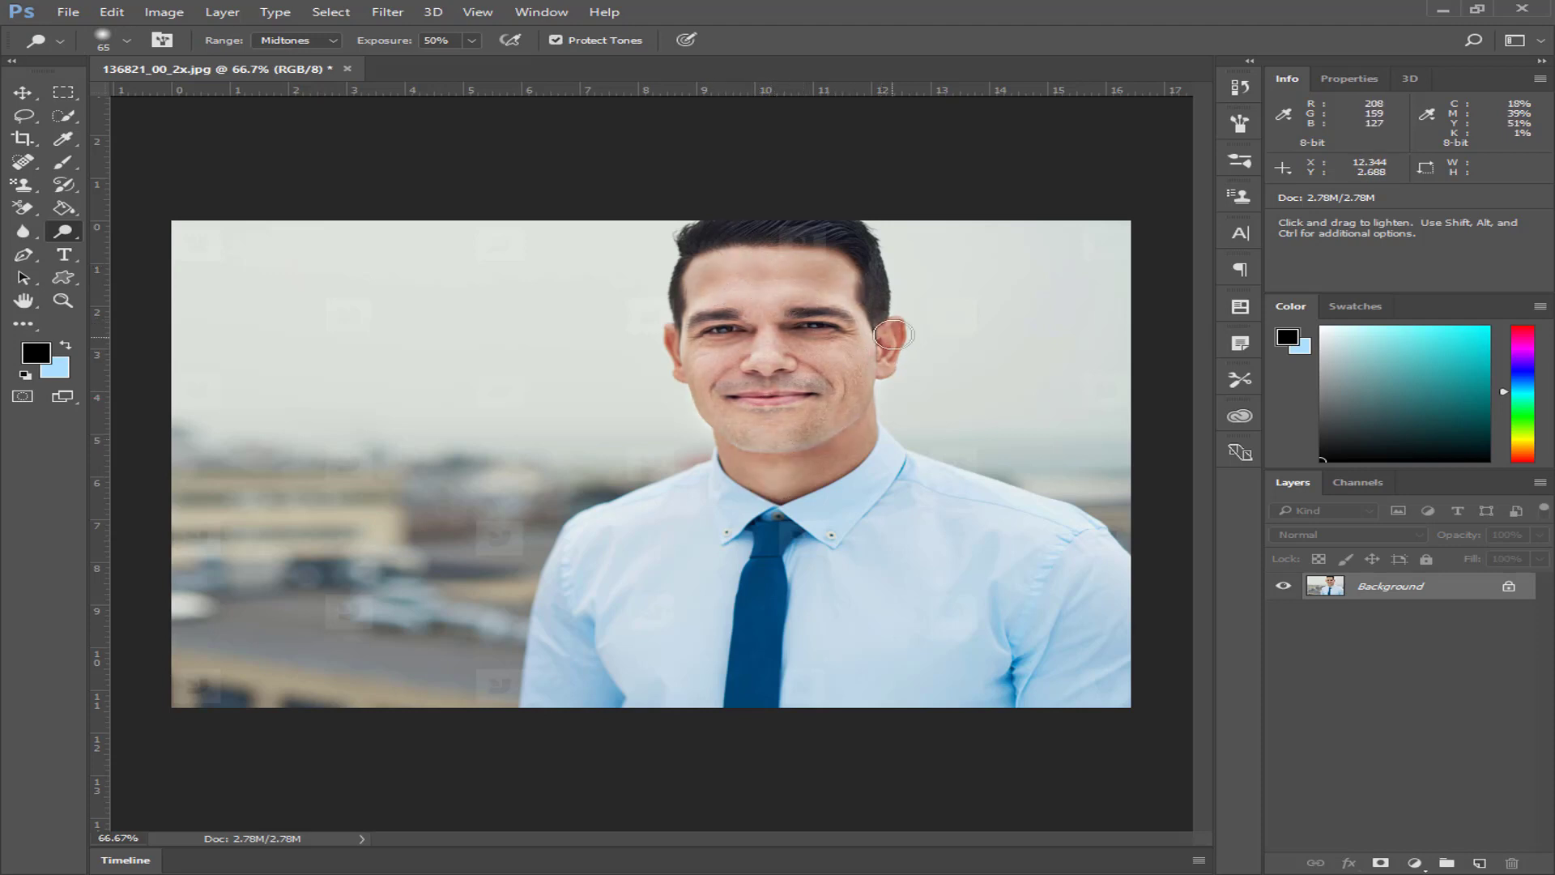
pyautogui.moveTo(849, 440); pyautogui.dragTo(776, 502)
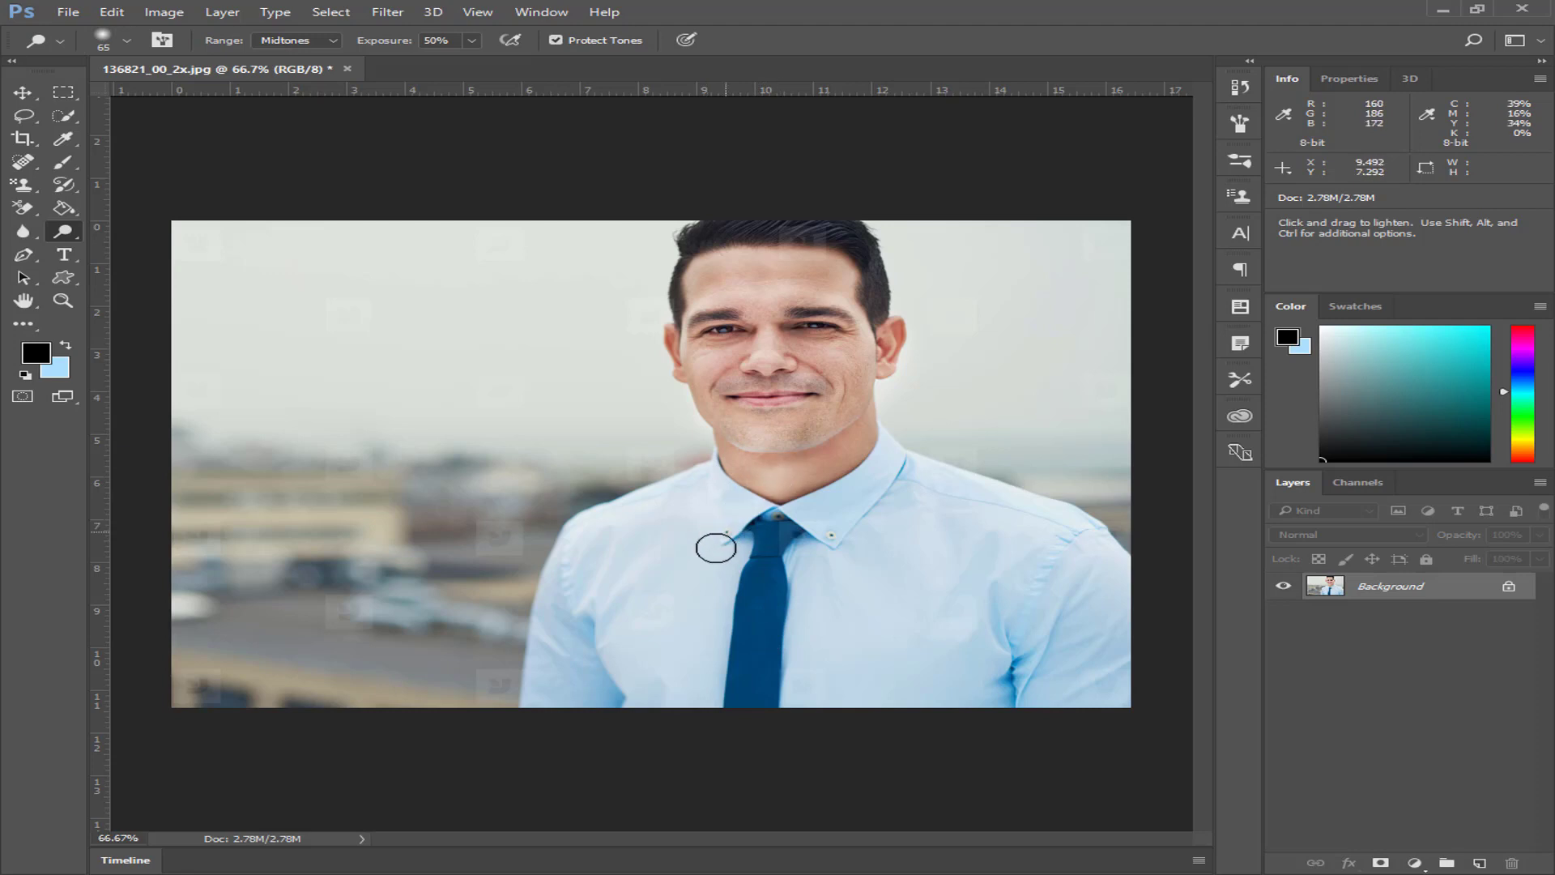
pyautogui.moveTo(779, 404)
pyautogui.mouseDown()
pyautogui.moveTo(784, 654)
pyautogui.moveTo(805, 337)
pyautogui.moveTo(848, 545)
pyautogui.moveTo(945, 624)
pyautogui.moveTo(811, 377)
pyautogui.mouseUp()
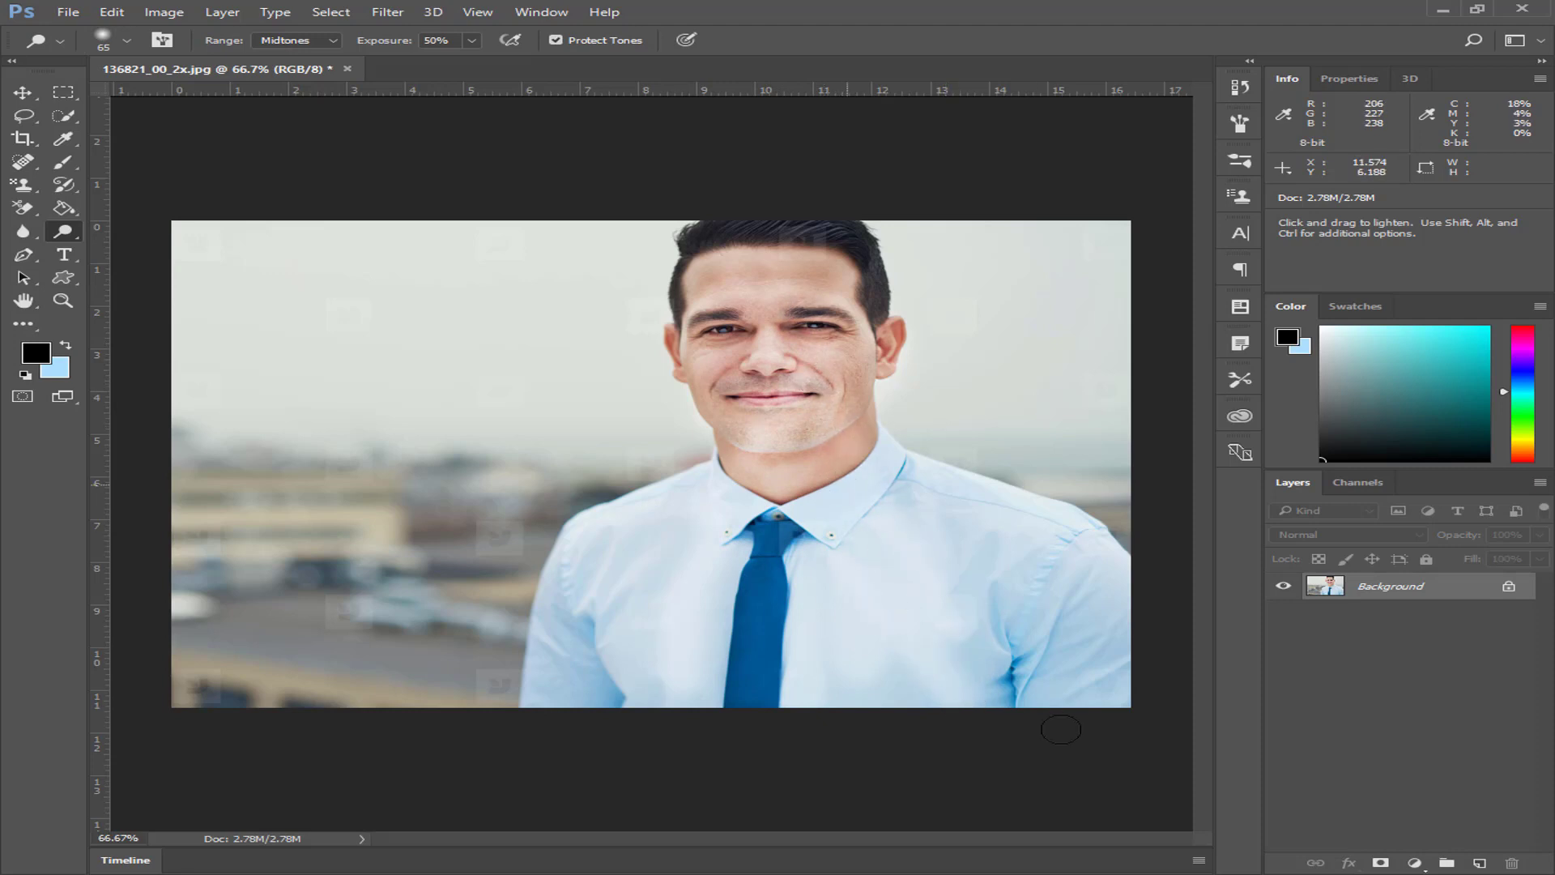
pyautogui.moveTo(965, 705)
pyautogui.mouseDown()
pyautogui.moveTo(741, 464)
pyautogui.moveTo(726, 298)
pyautogui.mouseUp()
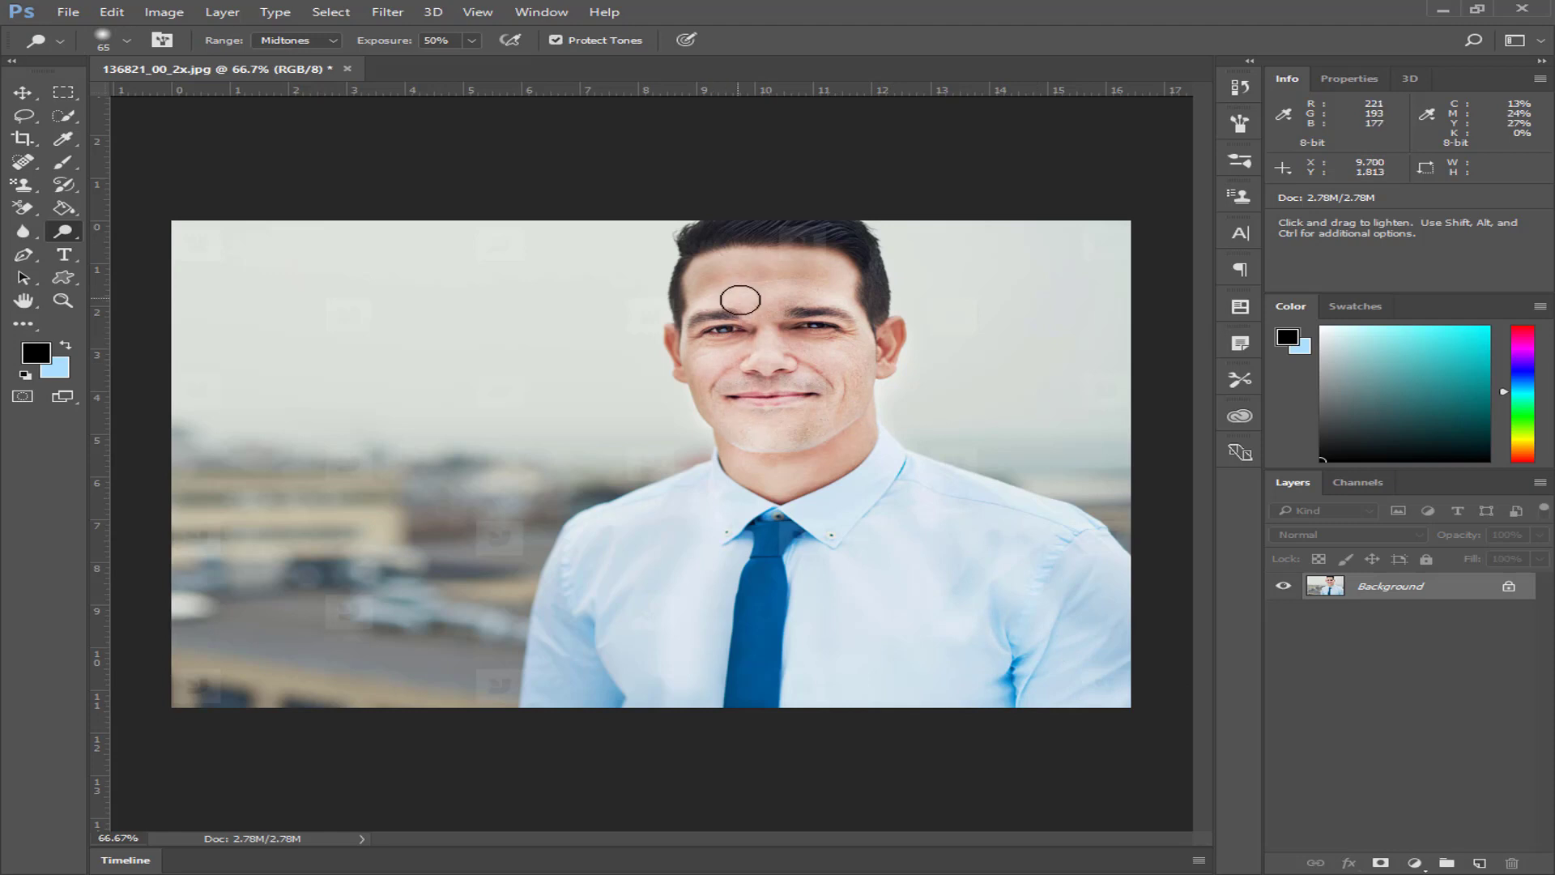
pyautogui.rightClick(68, 237)
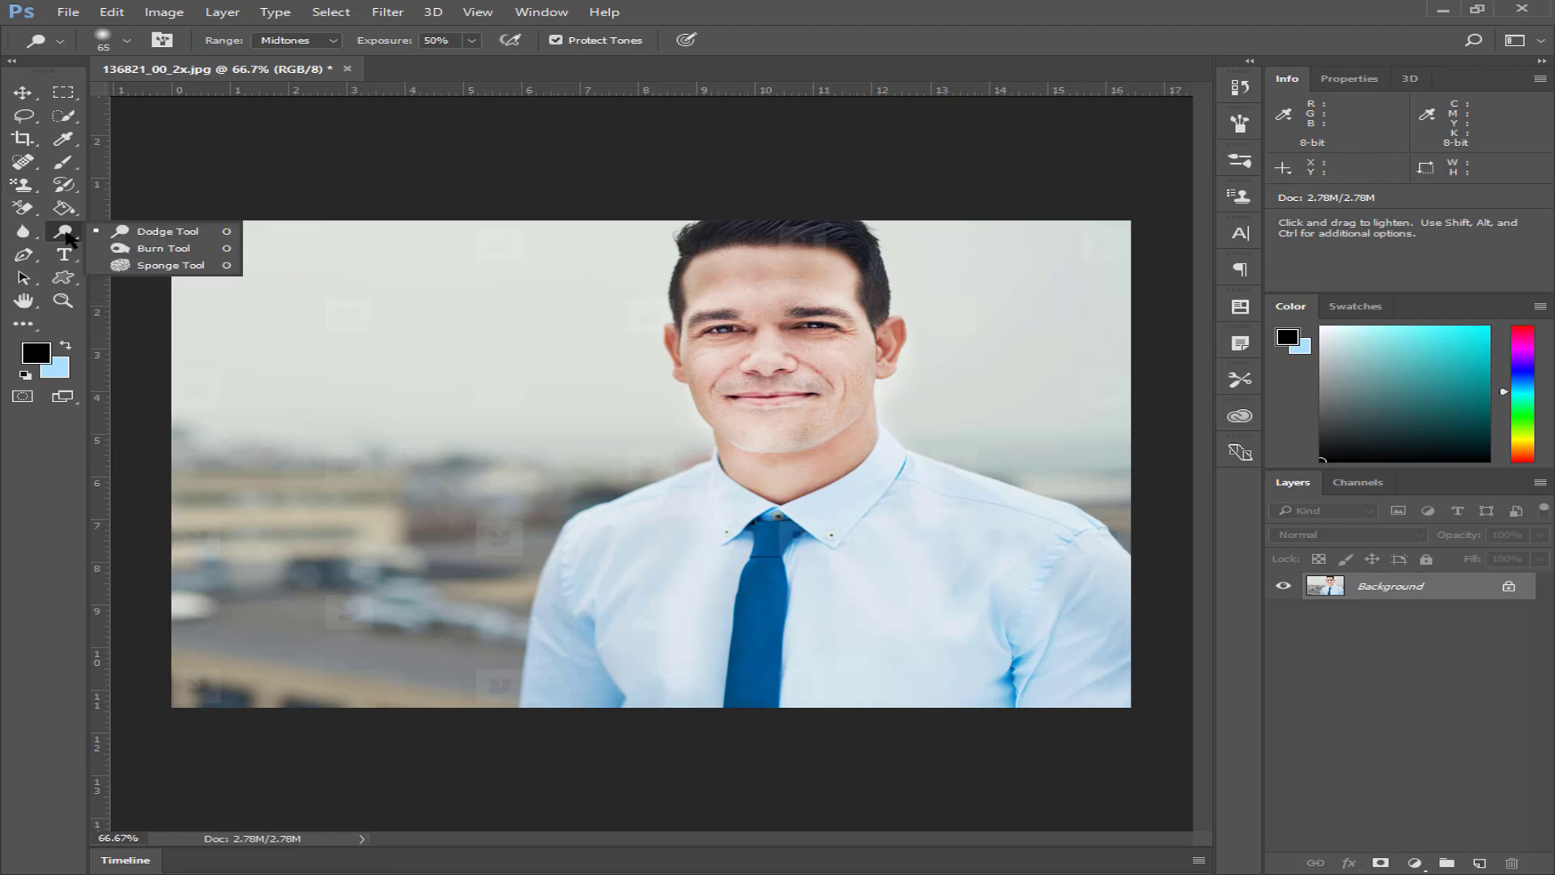
# With the Burn Tool, darken the forehead, nose, cheeks, chin, jaw and shirt.
pyautogui.click(162, 247)
pyautogui.moveTo(785, 309)
pyautogui.mouseDown()
pyautogui.moveTo(792, 263)
pyautogui.moveTo(797, 484)
pyautogui.moveTo(755, 461)
pyautogui.mouseUp()
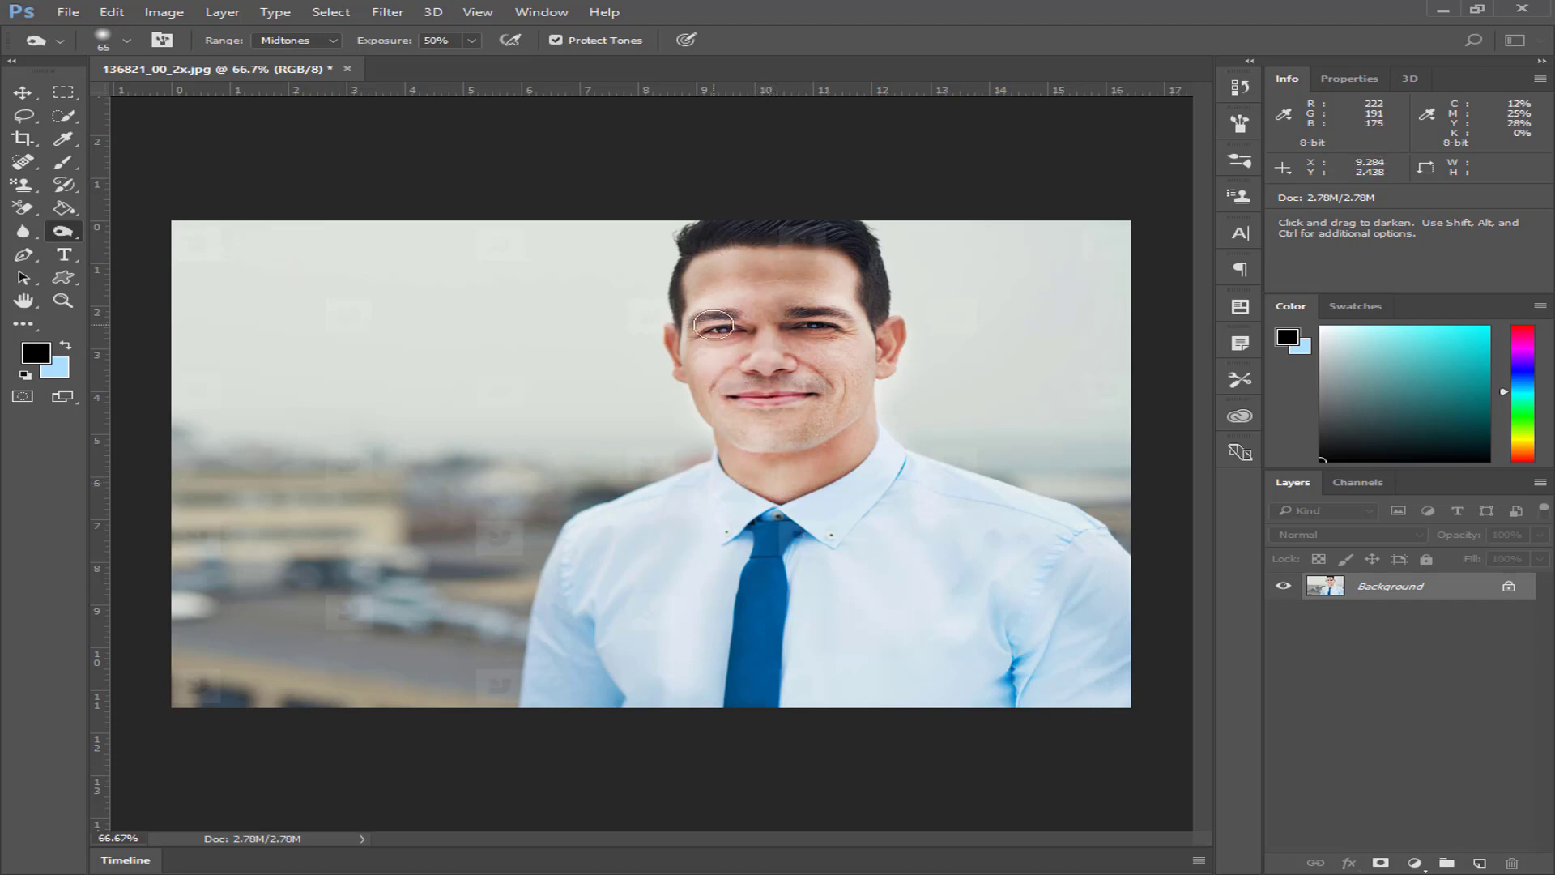
pyautogui.moveTo(714, 324); pyautogui.dragTo(747, 440)
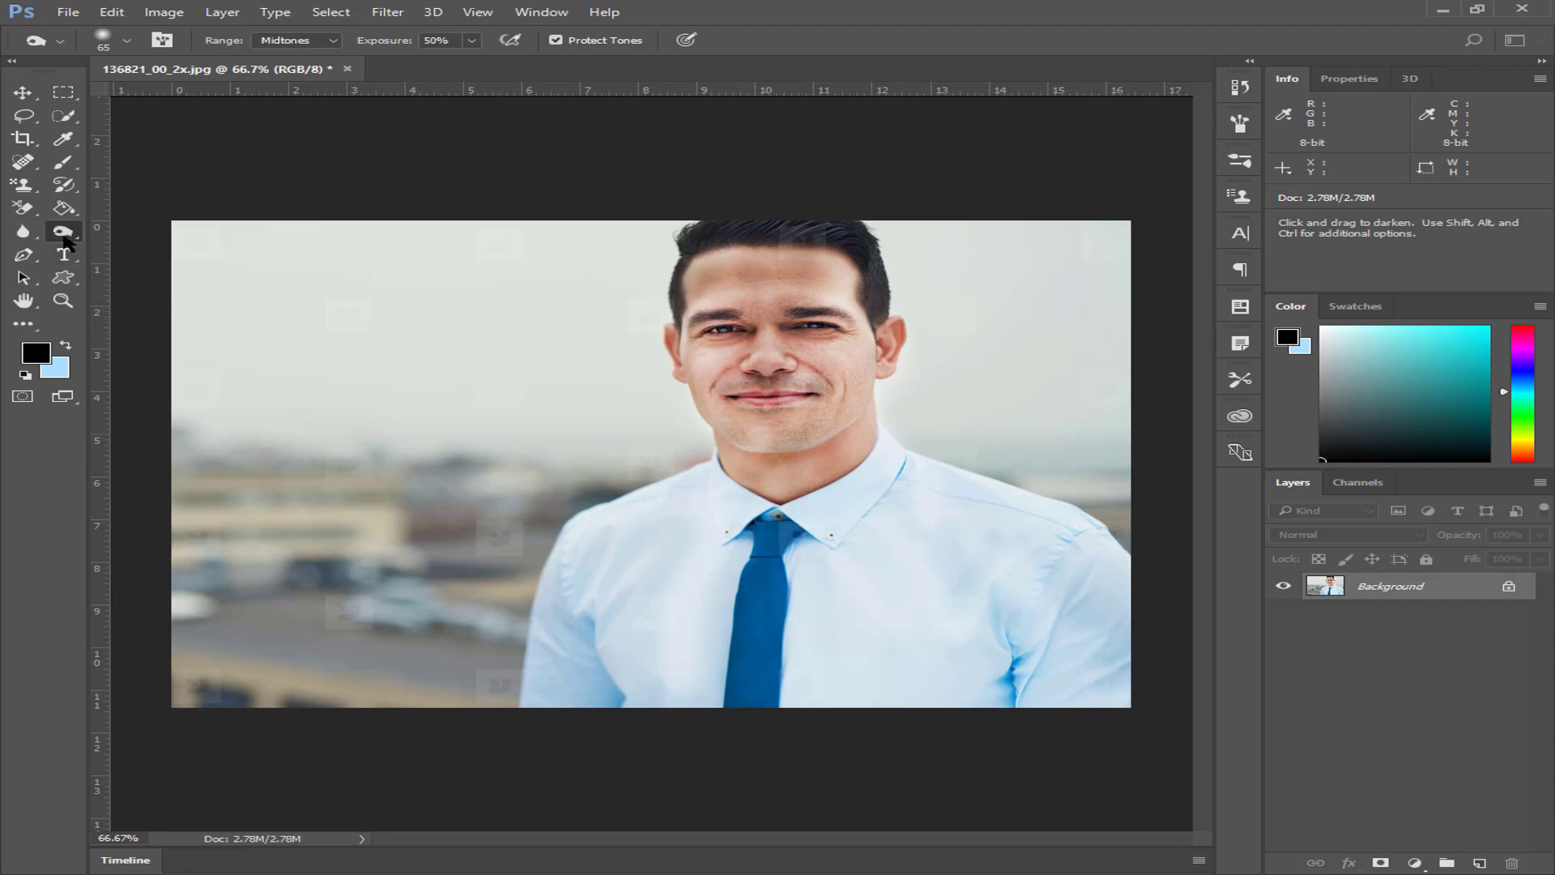
pyautogui.moveTo(861, 332)
pyautogui.mouseDown()
pyautogui.moveTo(907, 284)
pyautogui.moveTo(842, 280)
pyautogui.moveTo(846, 383)
pyautogui.mouseUp()
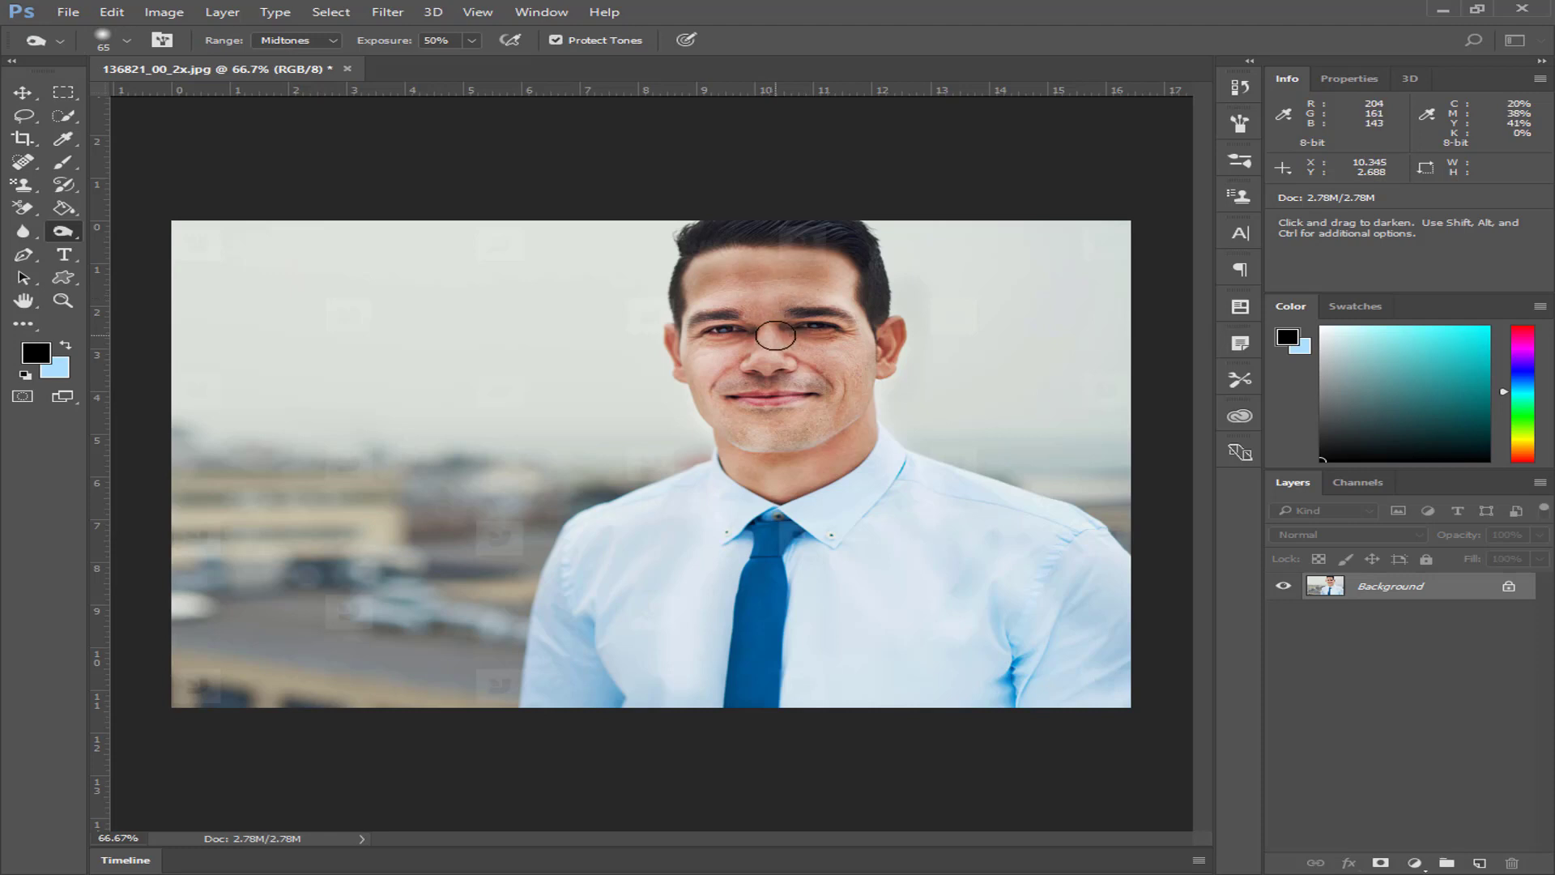
pyautogui.moveTo(775, 335)
pyautogui.mouseDown()
pyautogui.moveTo(756, 392)
pyautogui.moveTo(834, 497)
pyautogui.moveTo(793, 291)
pyautogui.moveTo(728, 330)
pyautogui.moveTo(725, 521)
pyautogui.moveTo(722, 264)
pyautogui.moveTo(867, 343)
pyautogui.moveTo(892, 514)
pyautogui.moveTo(919, 365)
pyautogui.moveTo(724, 377)
pyautogui.moveTo(656, 659)
pyautogui.moveTo(624, 645)
pyautogui.moveTo(819, 433)
pyautogui.moveTo(858, 663)
pyautogui.moveTo(1118, 652)
pyautogui.moveTo(1062, 736)
pyautogui.moveTo(1154, 689)
pyautogui.moveTo(1113, 608)
pyautogui.mouseUp()
pyautogui.moveTo(984, 692)
pyautogui.mouseDown()
pyautogui.moveTo(734, 406)
pyautogui.moveTo(714, 313)
pyautogui.mouseUp()
pyautogui.rightClick(62, 230)
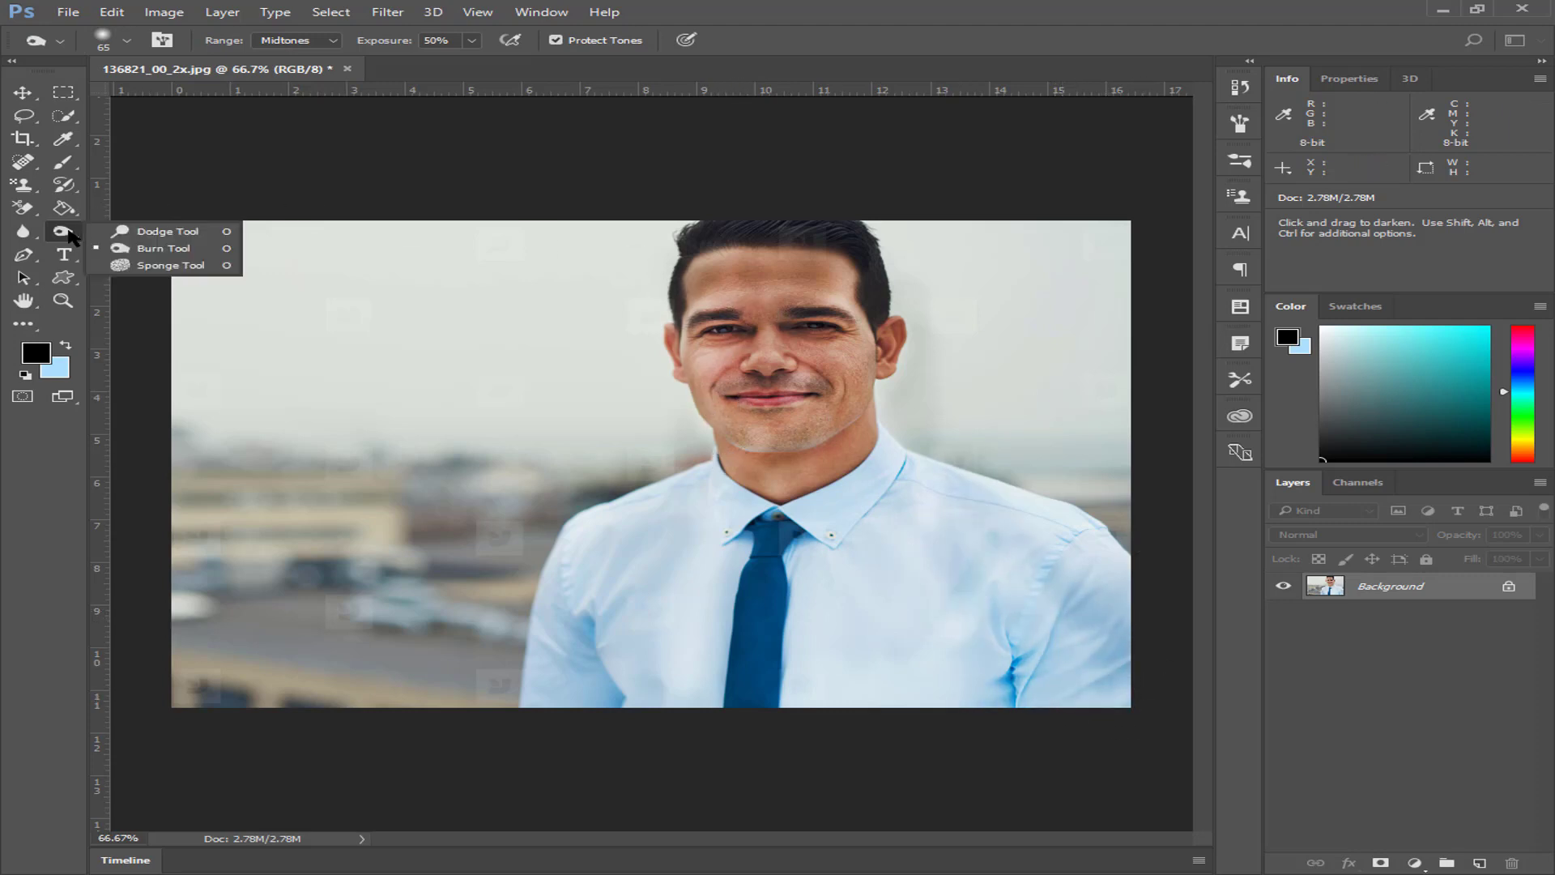
# Use the Sponge Tool to desaturate the shirt's chest and right shoulder.
pyautogui.click(172, 266)
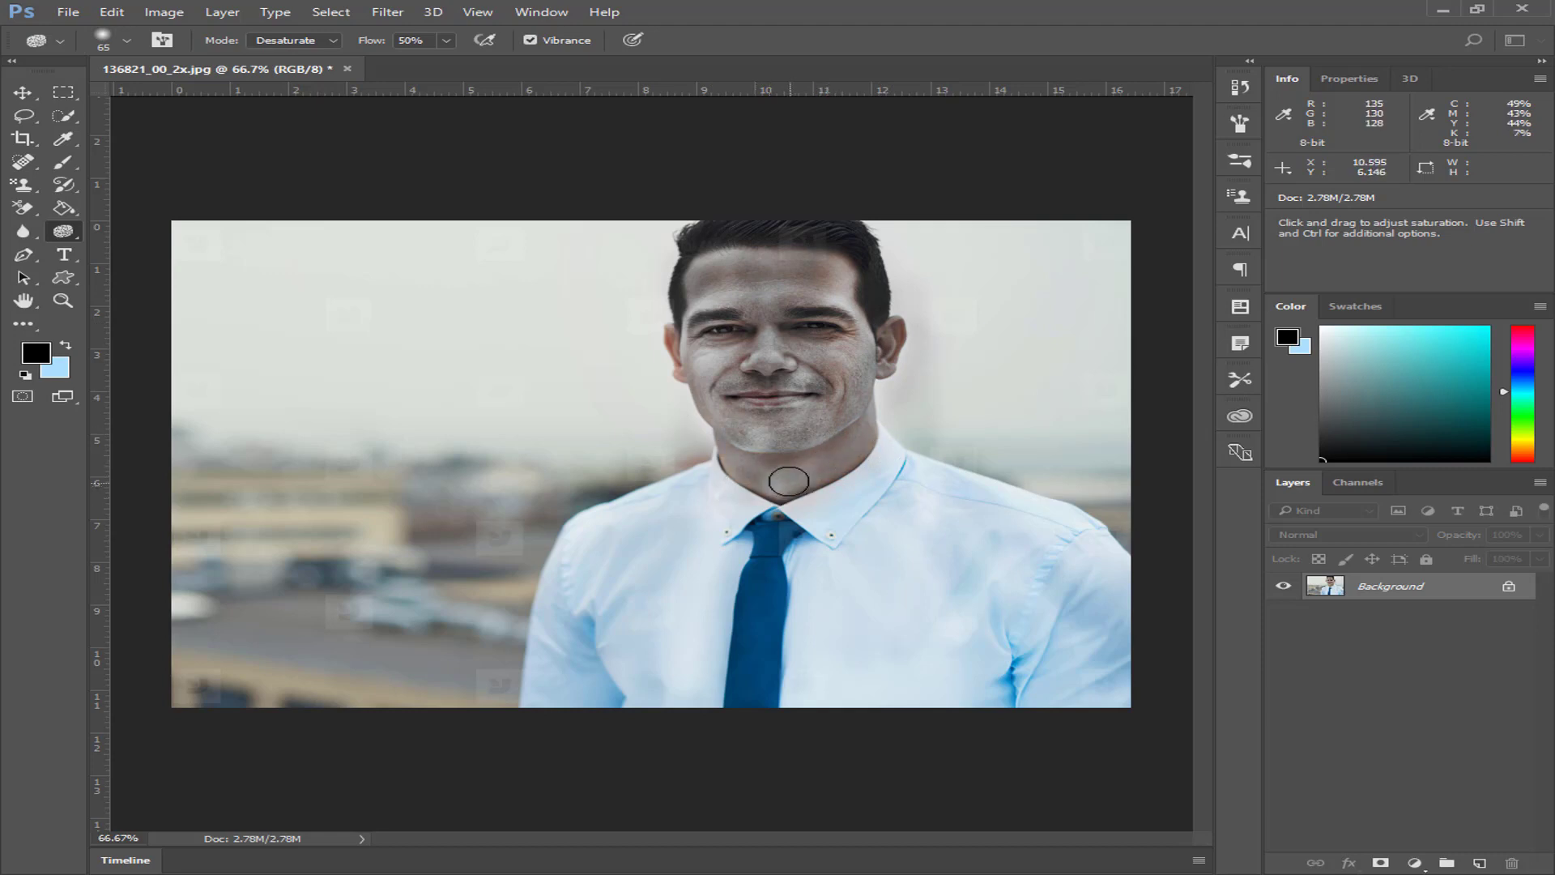
pyautogui.rightClick(64, 234)
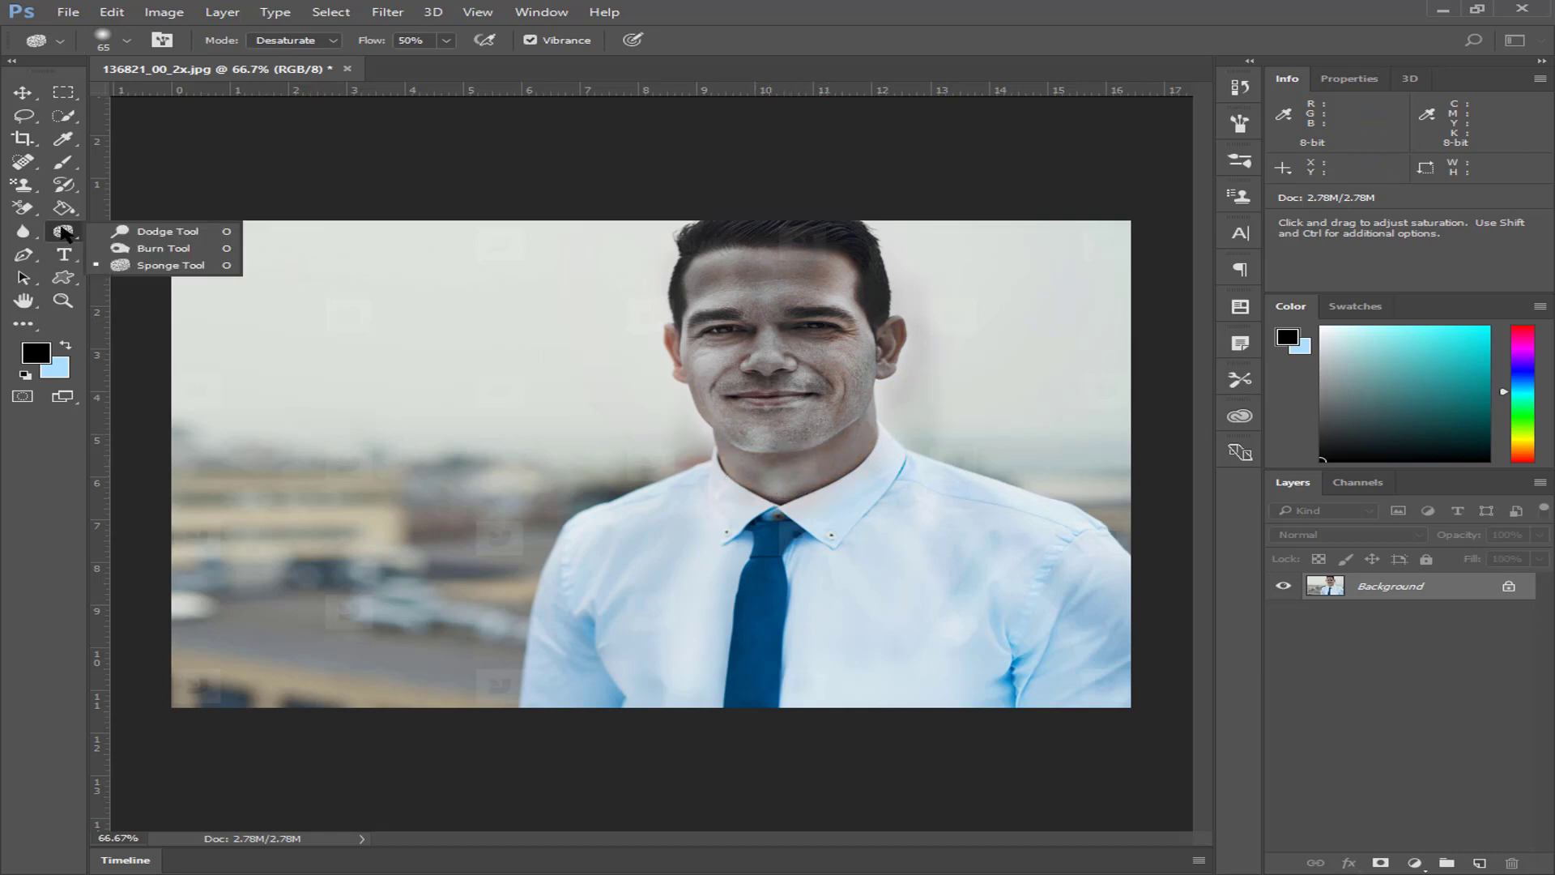
pyautogui.click(113, 267)
pyautogui.moveTo(847, 506); pyautogui.dragTo(1003, 523)
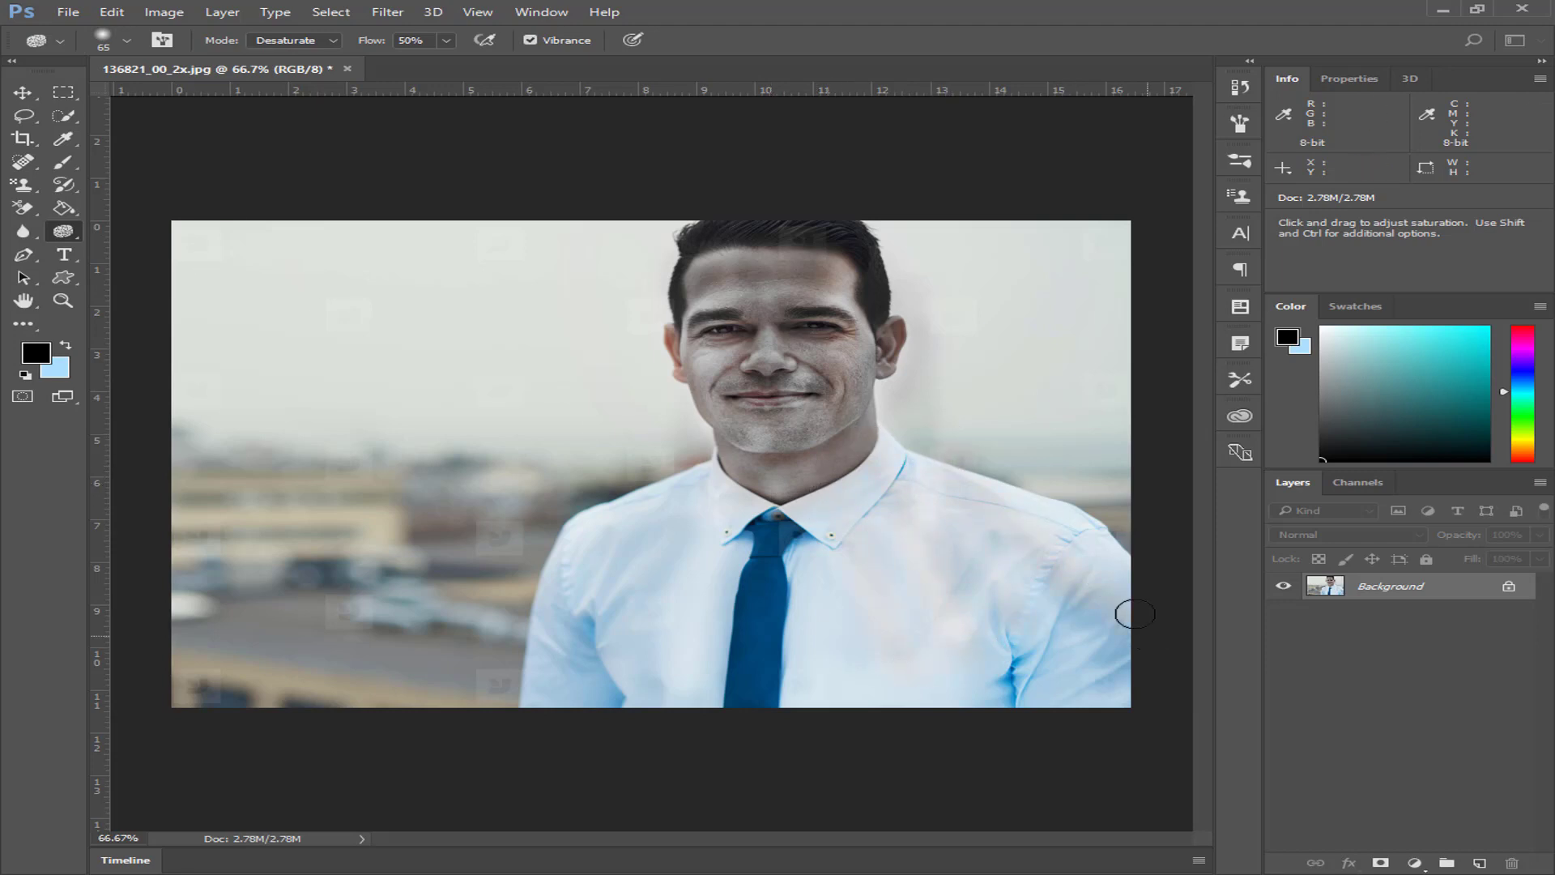
pyautogui.moveTo(1134, 614)
pyautogui.mouseDown()
pyautogui.moveTo(1069, 507)
pyautogui.moveTo(1017, 645)
pyautogui.moveTo(1139, 478)
pyautogui.moveTo(713, 560)
pyautogui.moveTo(751, 570)
pyautogui.mouseUp()
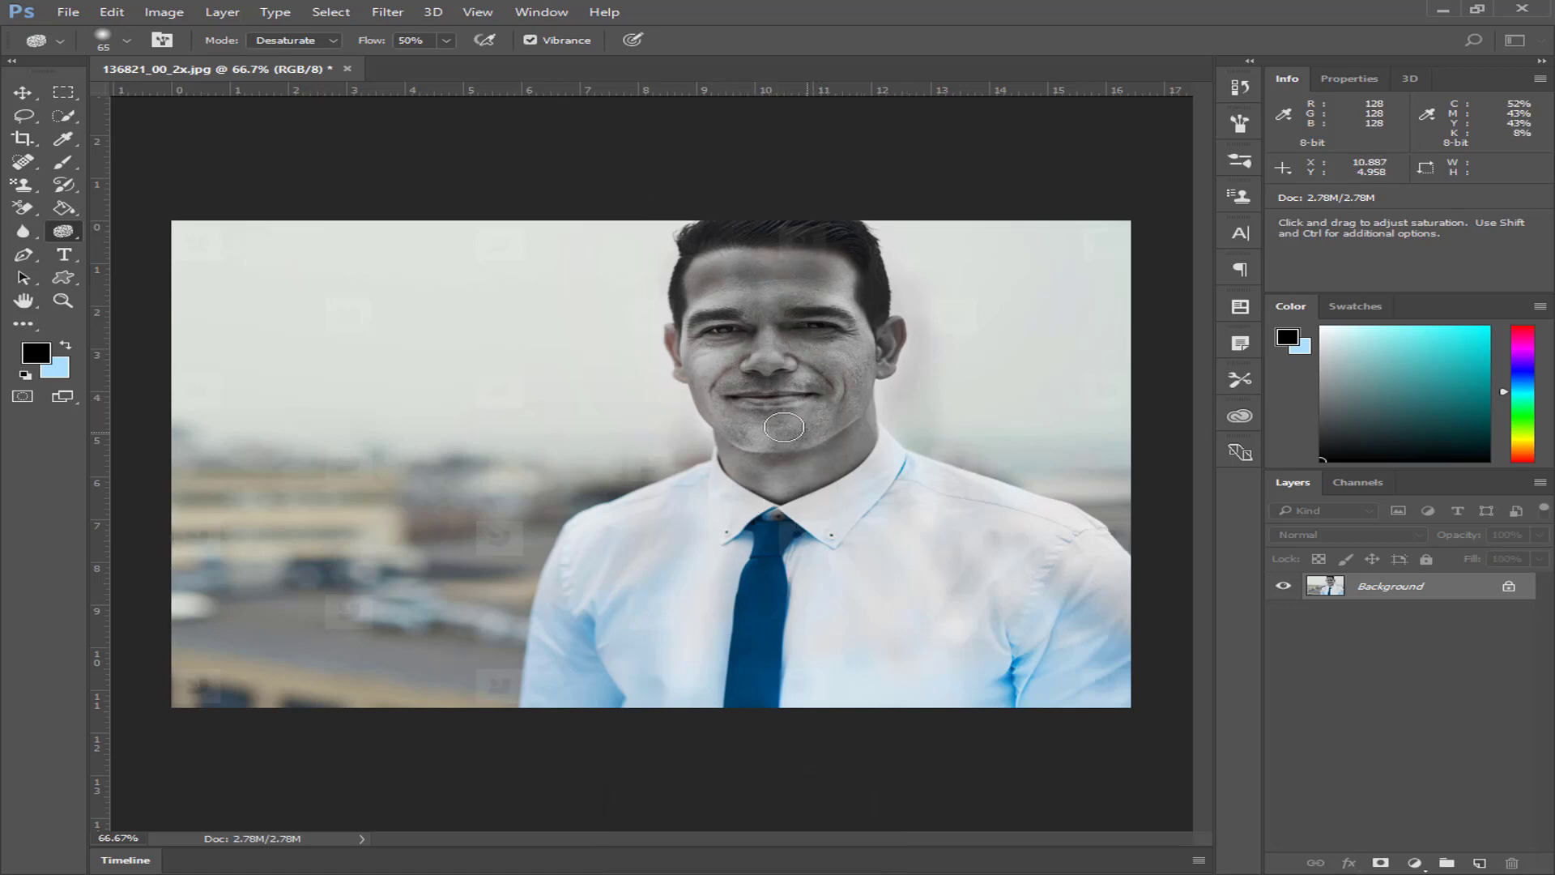
pyautogui.rightClick(63, 231)
# Switch to the Blur Tool and soften the stubble on the cheeks and chin.
pyautogui.click(122, 234)
pyautogui.rightClick(31, 232)
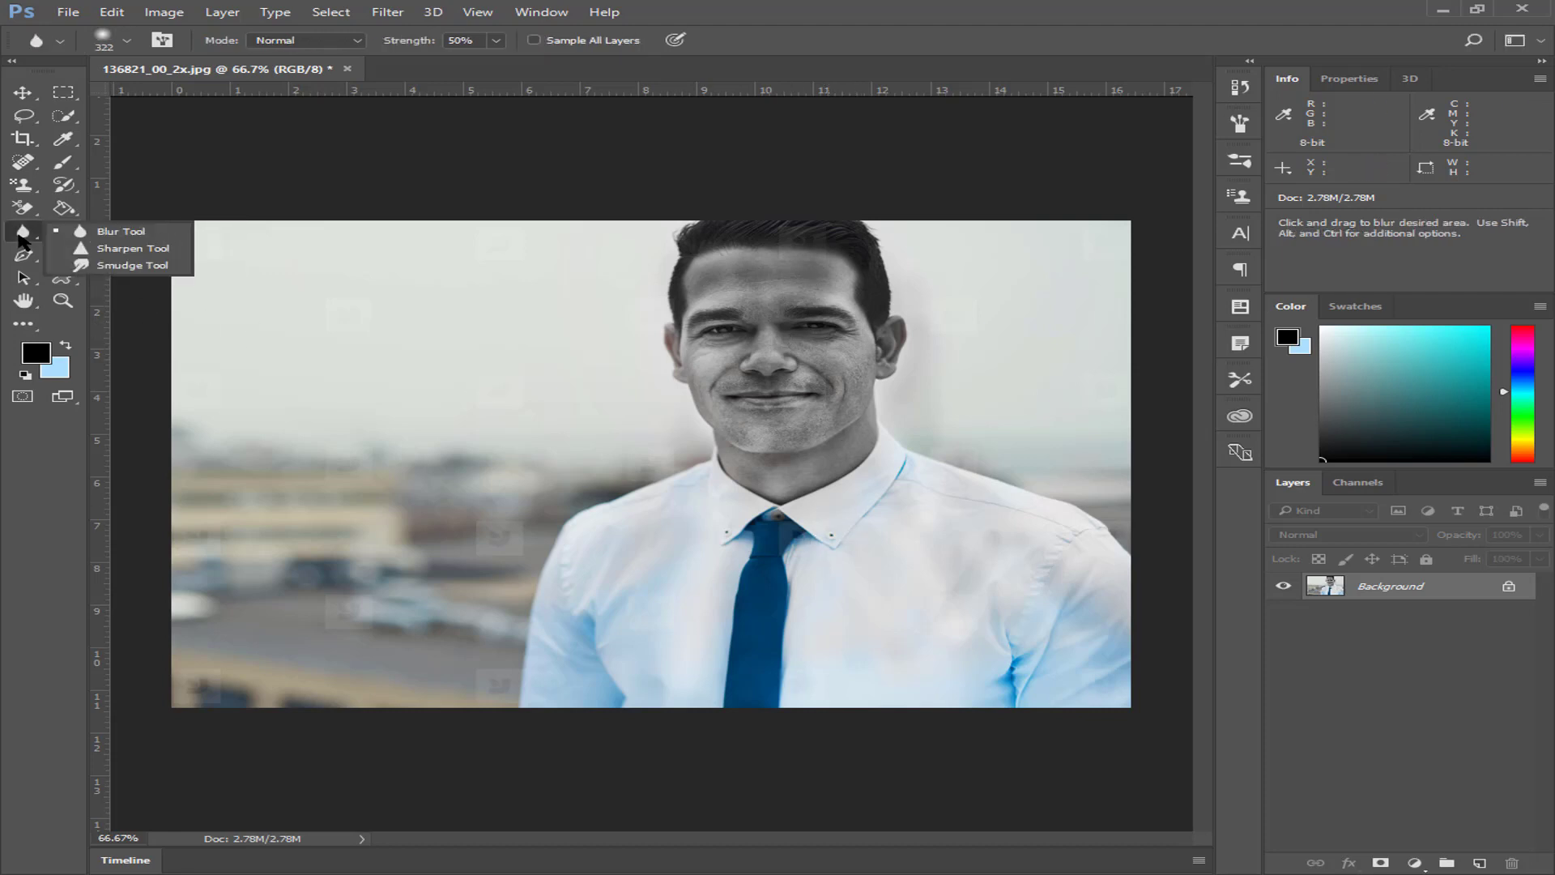
pyautogui.click(89, 234)
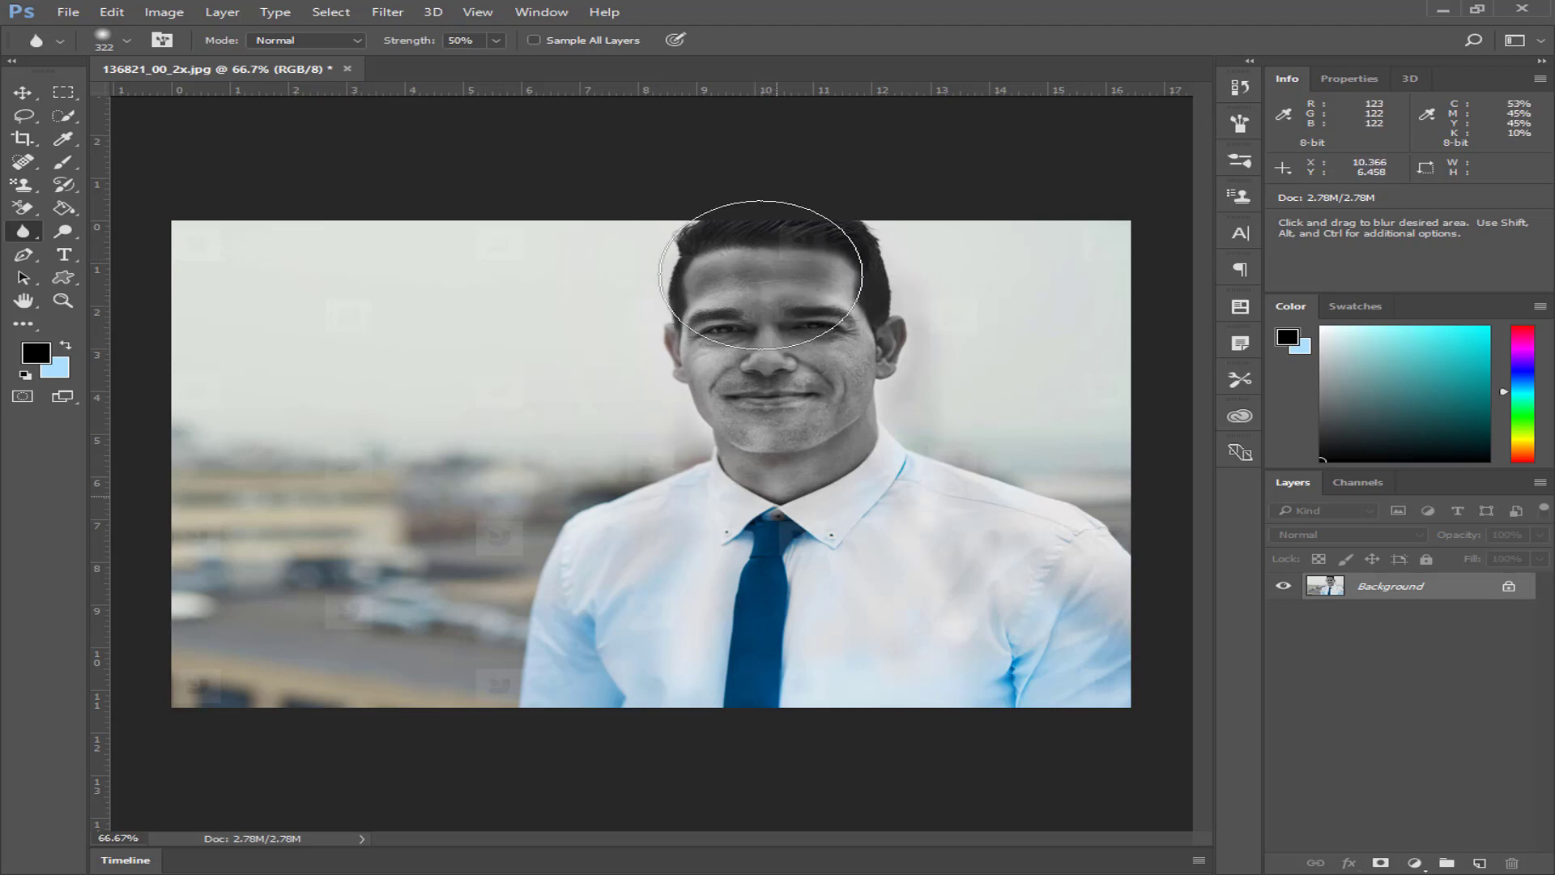
pyautogui.moveTo(735, 394); pyautogui.dragTo(725, 422)
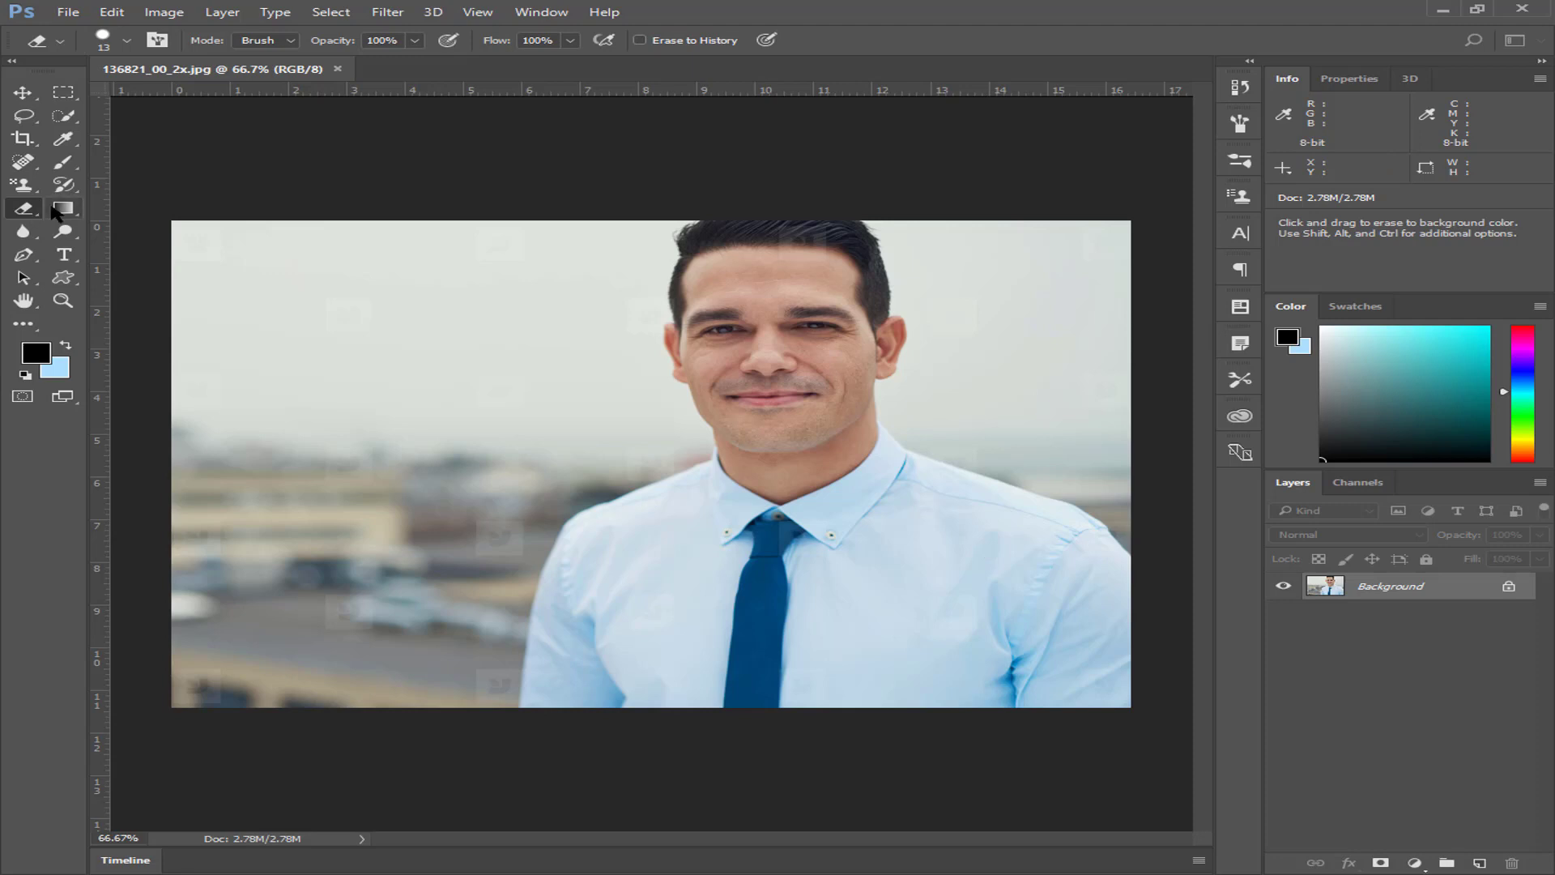
# Select the Eraser Tool and set the background colour to hex 0096ff.
pyautogui.click(23, 209)
pyautogui.click(81, 212)
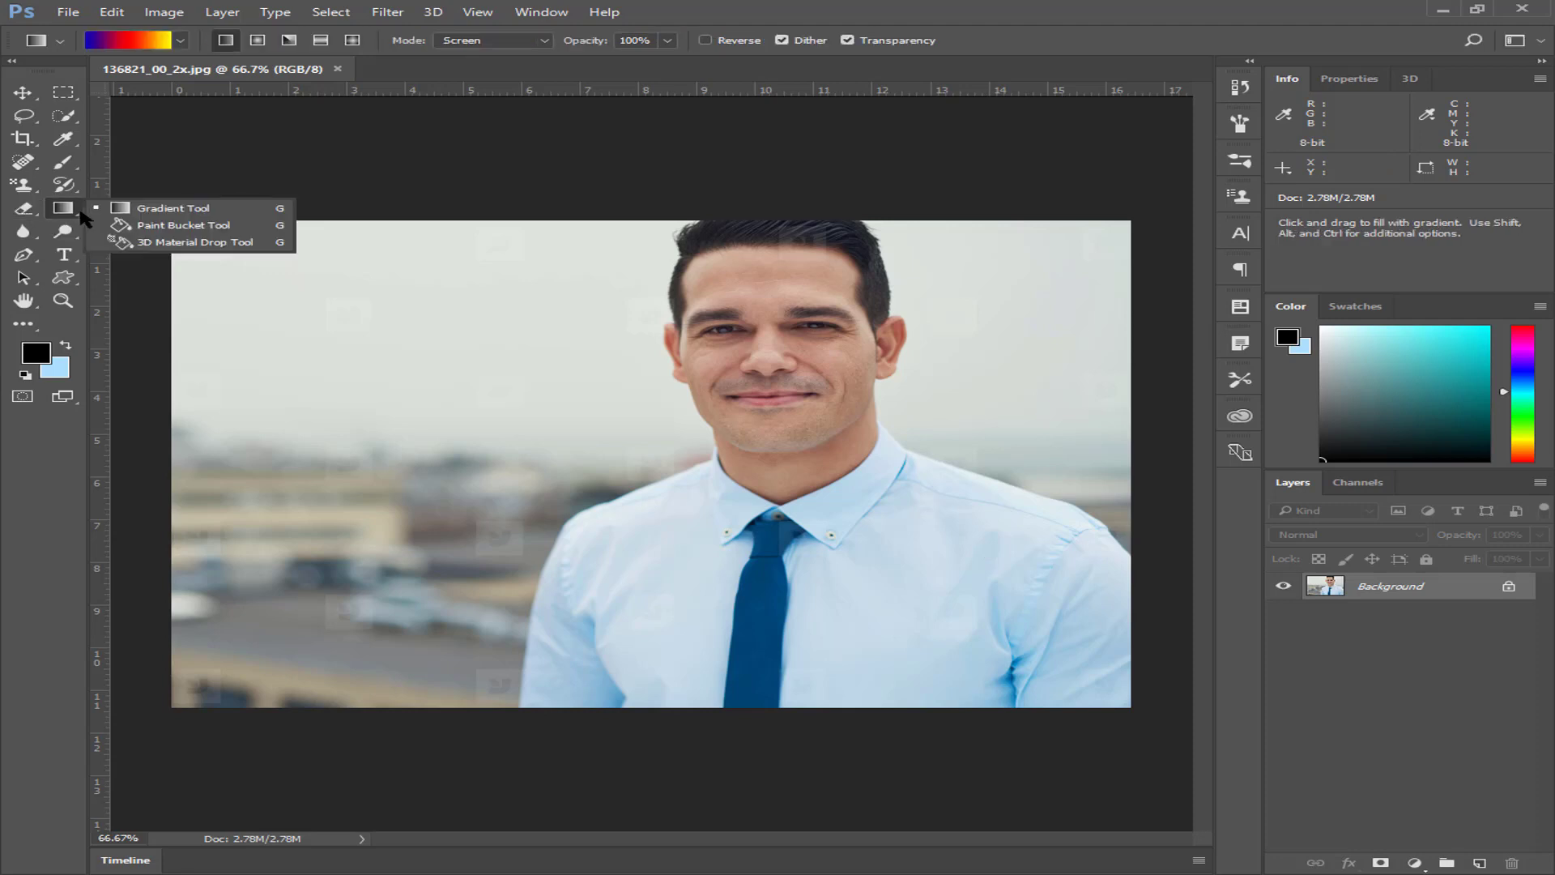
pyautogui.click(23, 209)
pyautogui.click(129, 210)
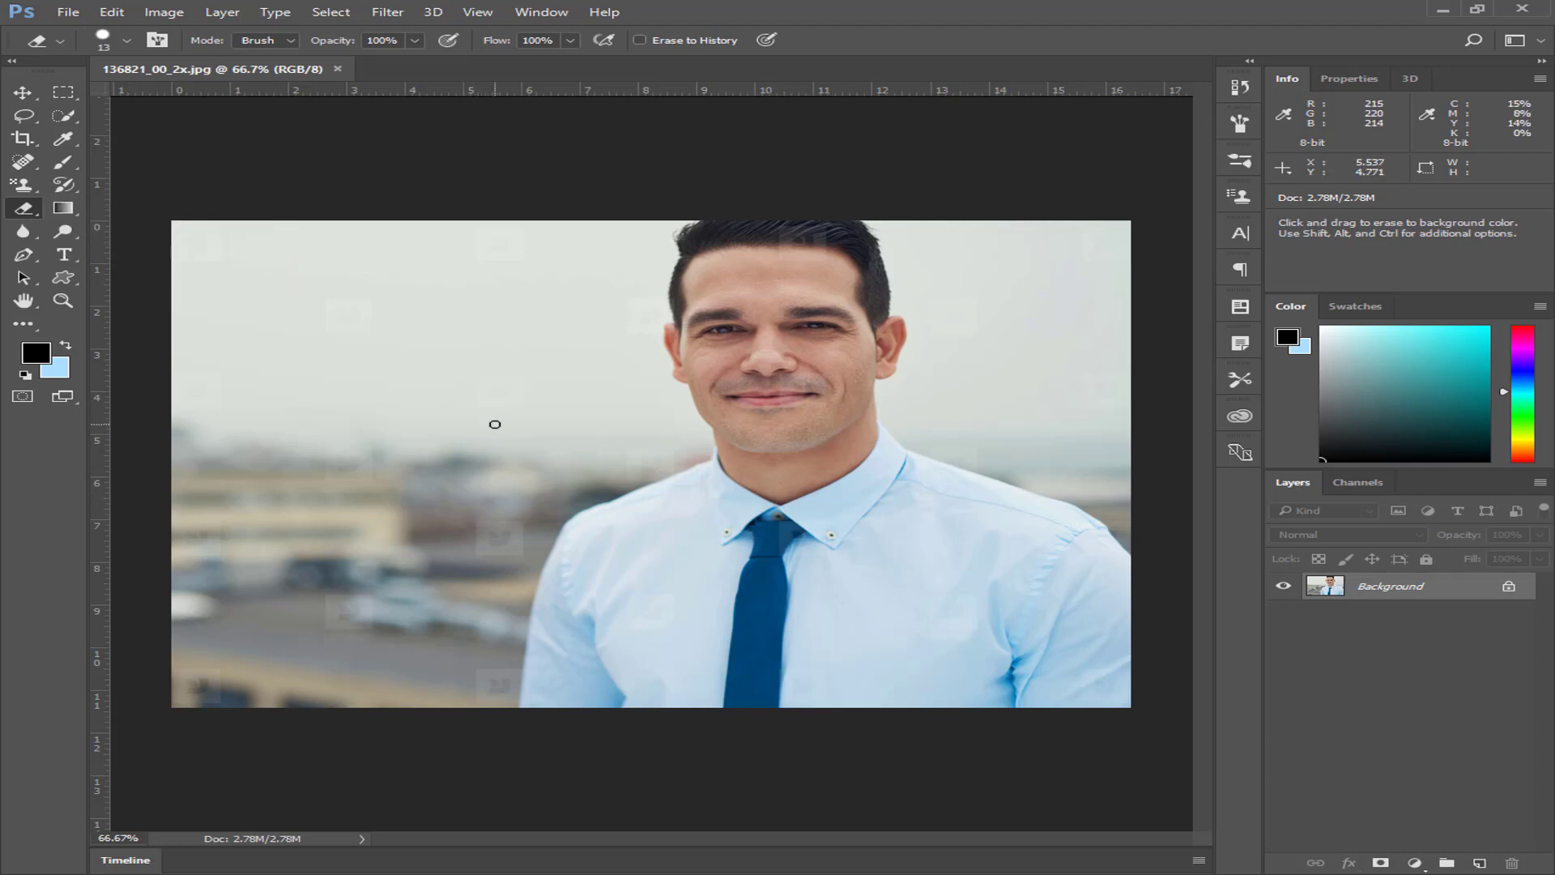
pyautogui.click(68, 374)
pyautogui.write('0096ff')
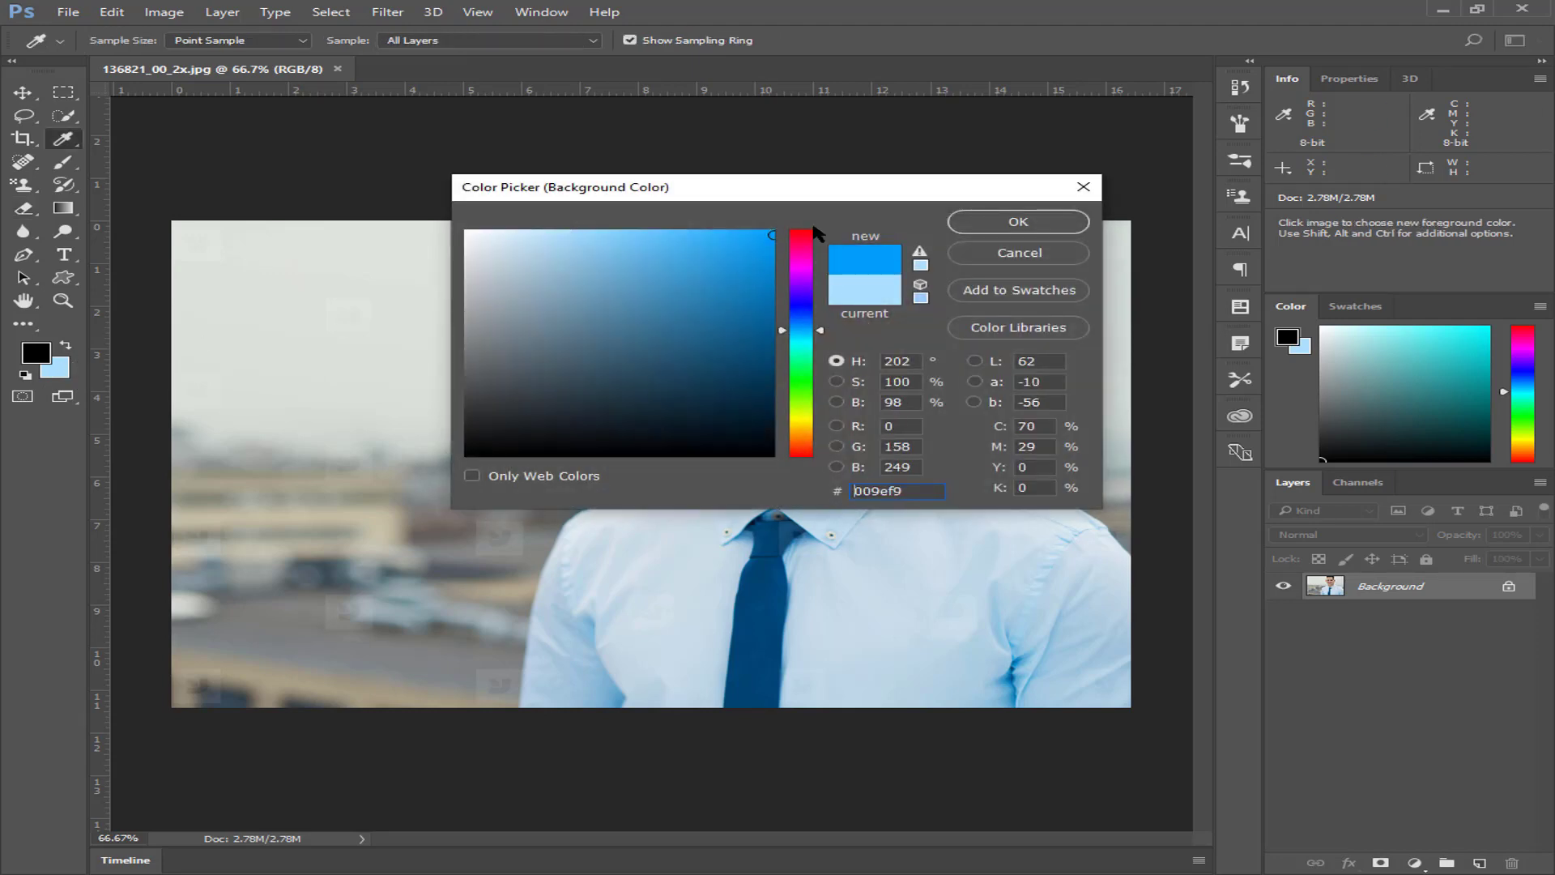
pyautogui.click(982, 219)
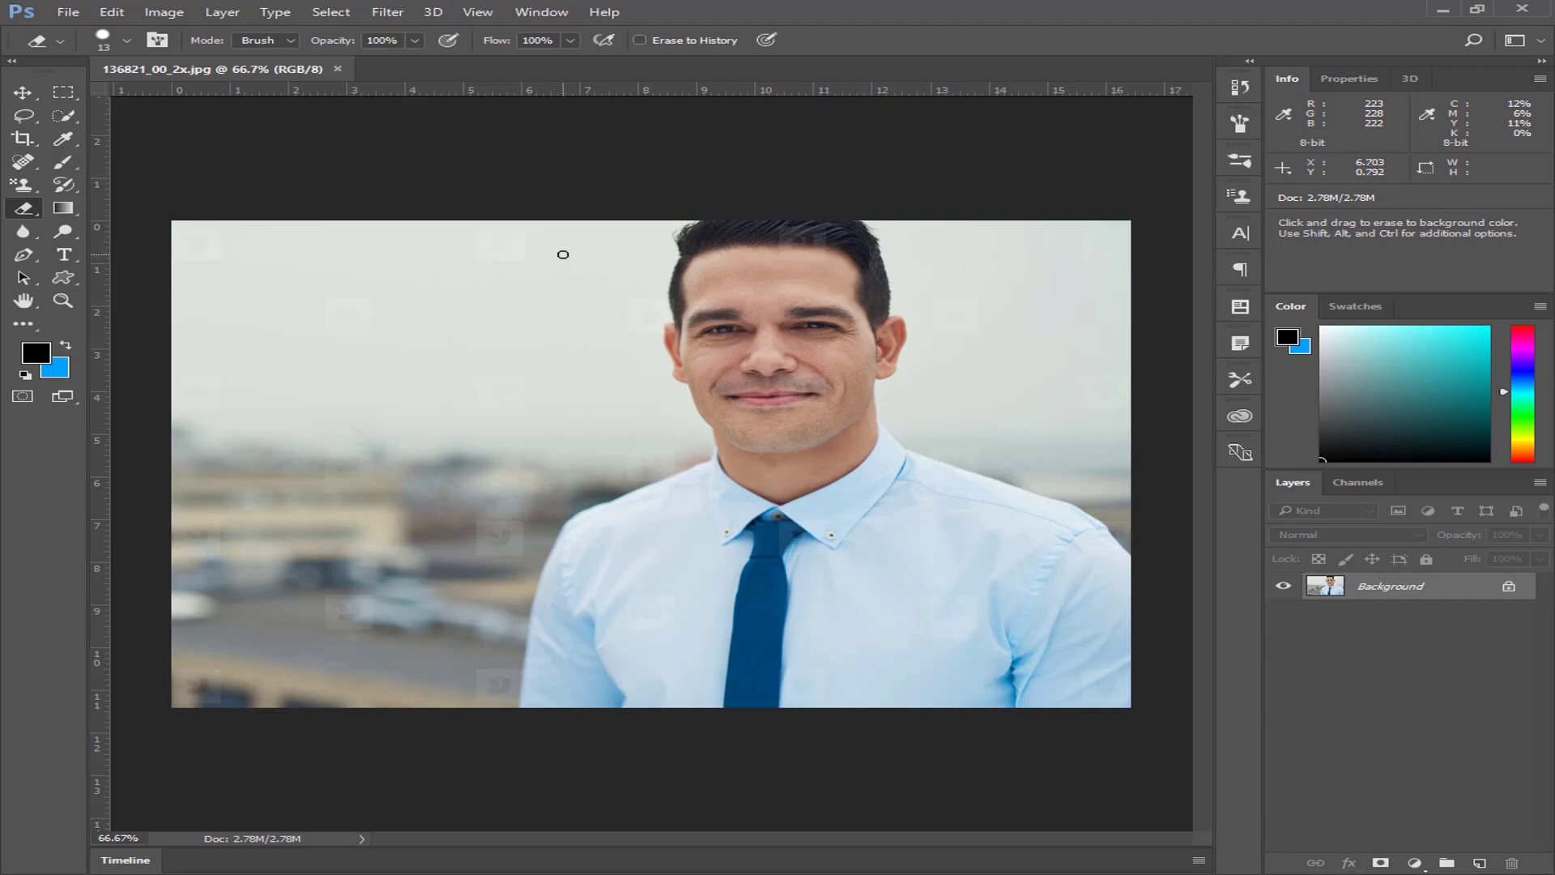
# Paint a trial bright-blue eraser stroke across the image, then undo it.
pyautogui.moveTo(562, 253)
pyautogui.mouseDown()
pyautogui.moveTo(557, 361)
pyautogui.moveTo(590, 427)
pyautogui.moveTo(662, 409)
pyautogui.moveTo(638, 381)
pyautogui.moveTo(694, 496)
pyautogui.moveTo(765, 417)
pyautogui.moveTo(940, 421)
pyautogui.moveTo(903, 510)
pyautogui.moveTo(1063, 284)
pyautogui.moveTo(1032, 359)
pyautogui.mouseUp()
pyautogui.rightClick(32, 212)
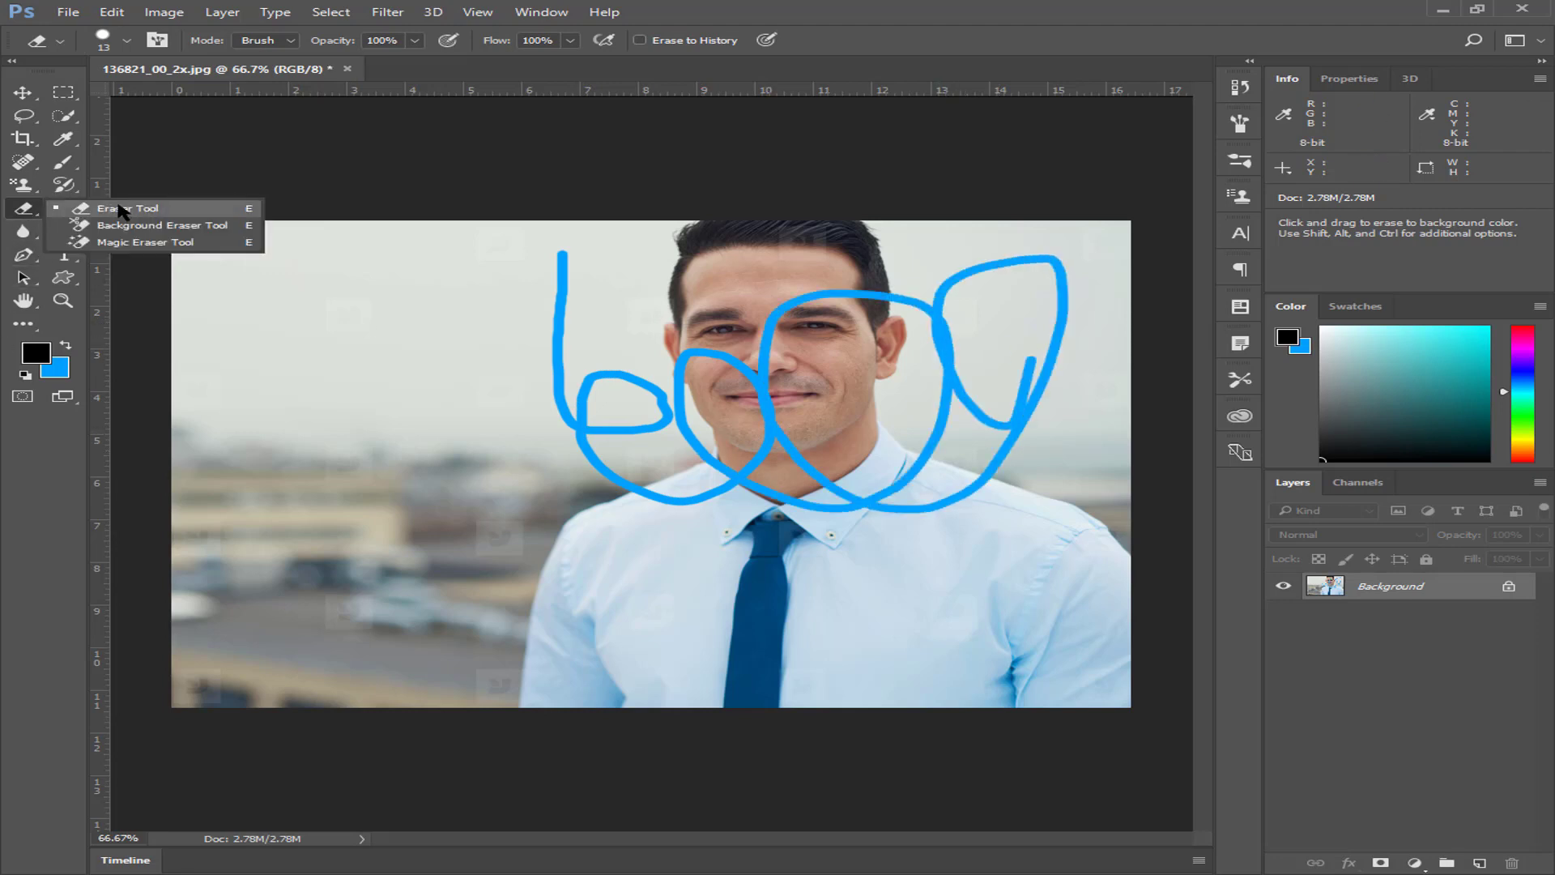
pyautogui.click(122, 209)
pyautogui.hotkey('ctrl', 'z')
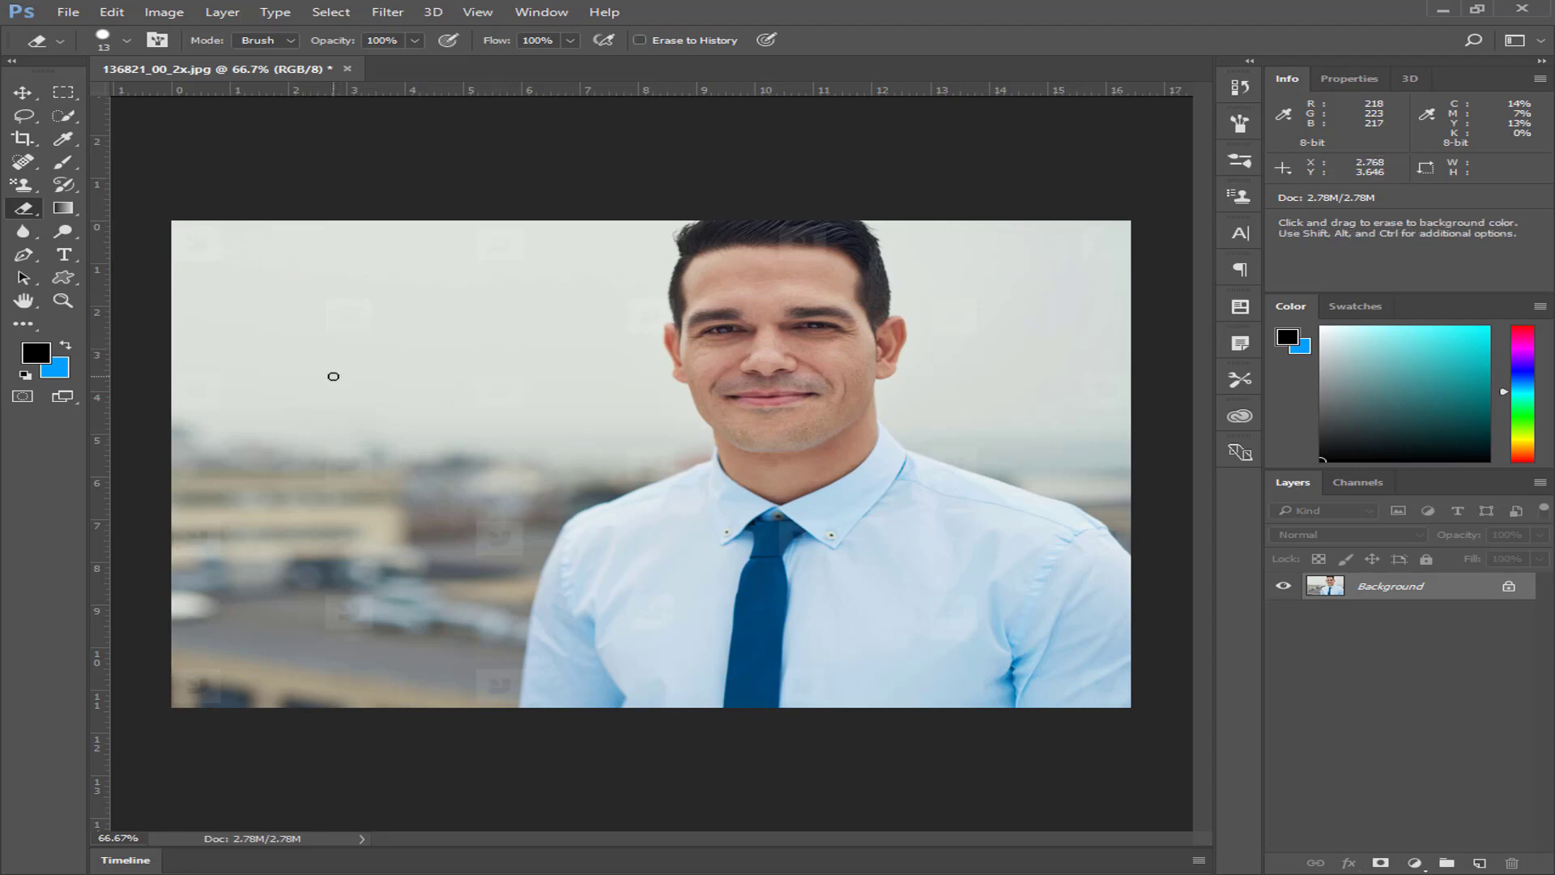
pyautogui.rightClick(32, 217)
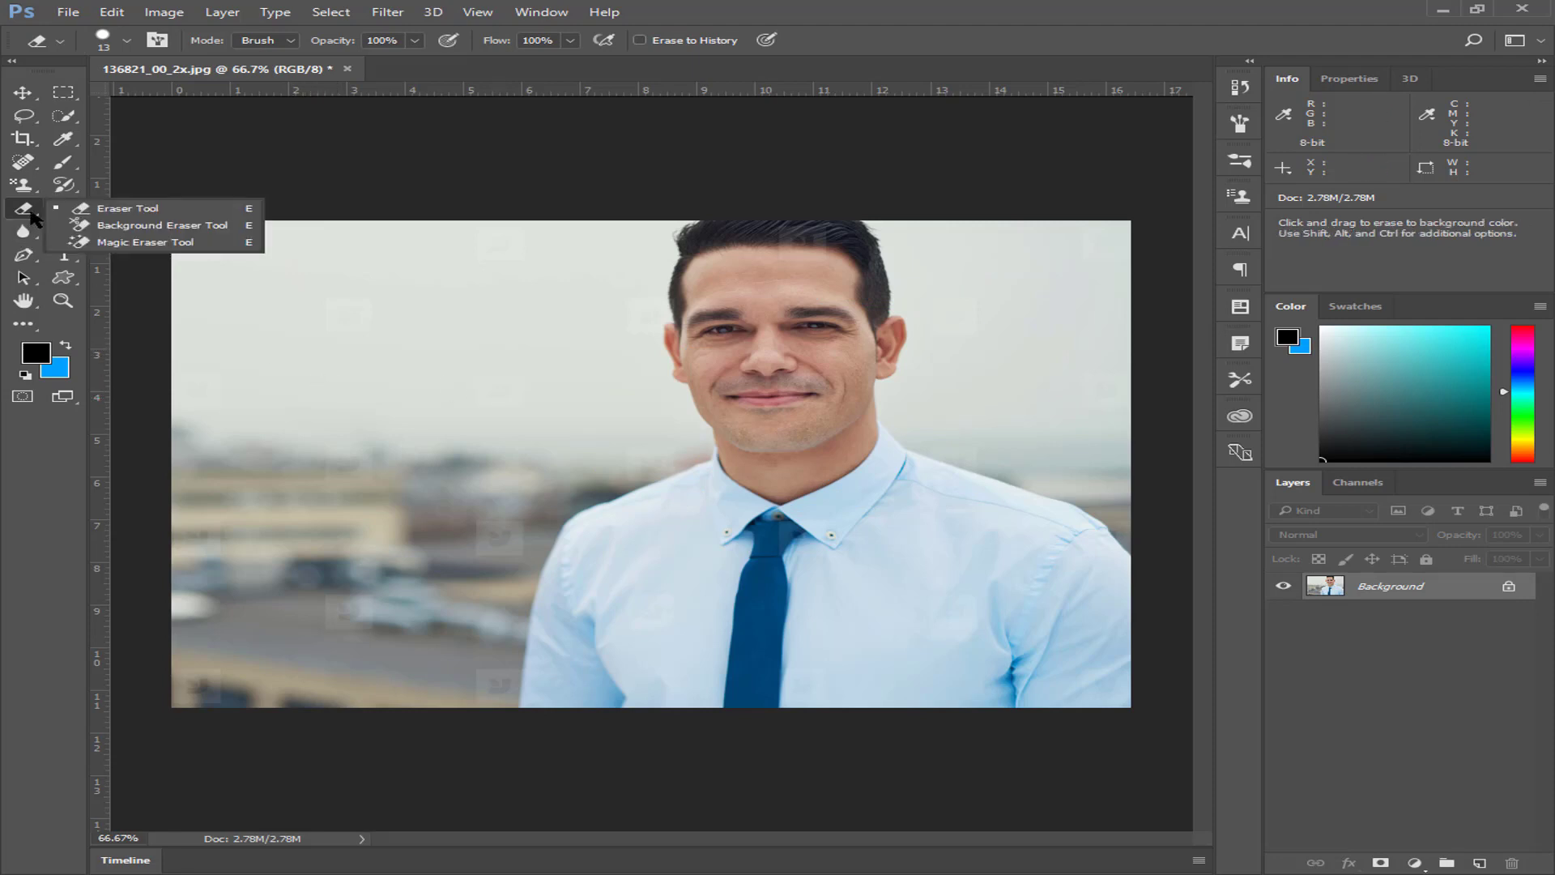
pyautogui.click(154, 225)
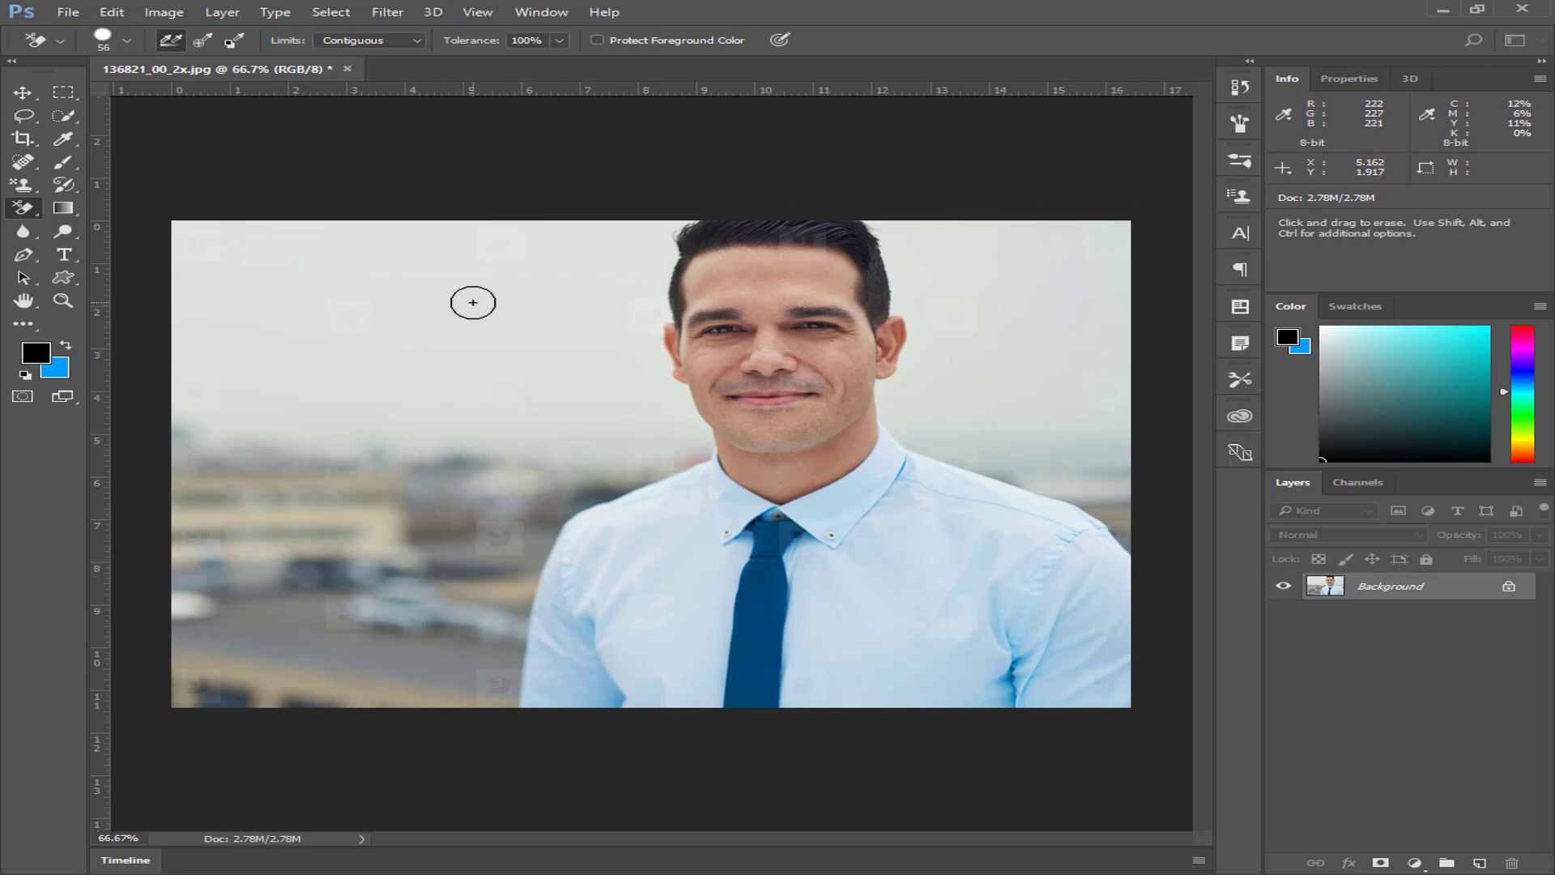
pyautogui.moveTo(219, 281)
pyautogui.mouseDown()
pyautogui.moveTo(486, 403)
pyautogui.moveTo(410, 375)
pyautogui.moveTo(439, 417)
pyautogui.moveTo(438, 260)
pyautogui.moveTo(445, 511)
pyautogui.moveTo(594, 570)
pyautogui.moveTo(792, 553)
pyautogui.moveTo(885, 250)
pyautogui.moveTo(840, 372)
pyautogui.moveTo(878, 430)
pyautogui.moveTo(773, 185)
pyautogui.moveTo(781, 392)
pyautogui.moveTo(700, 402)
pyautogui.mouseUp()
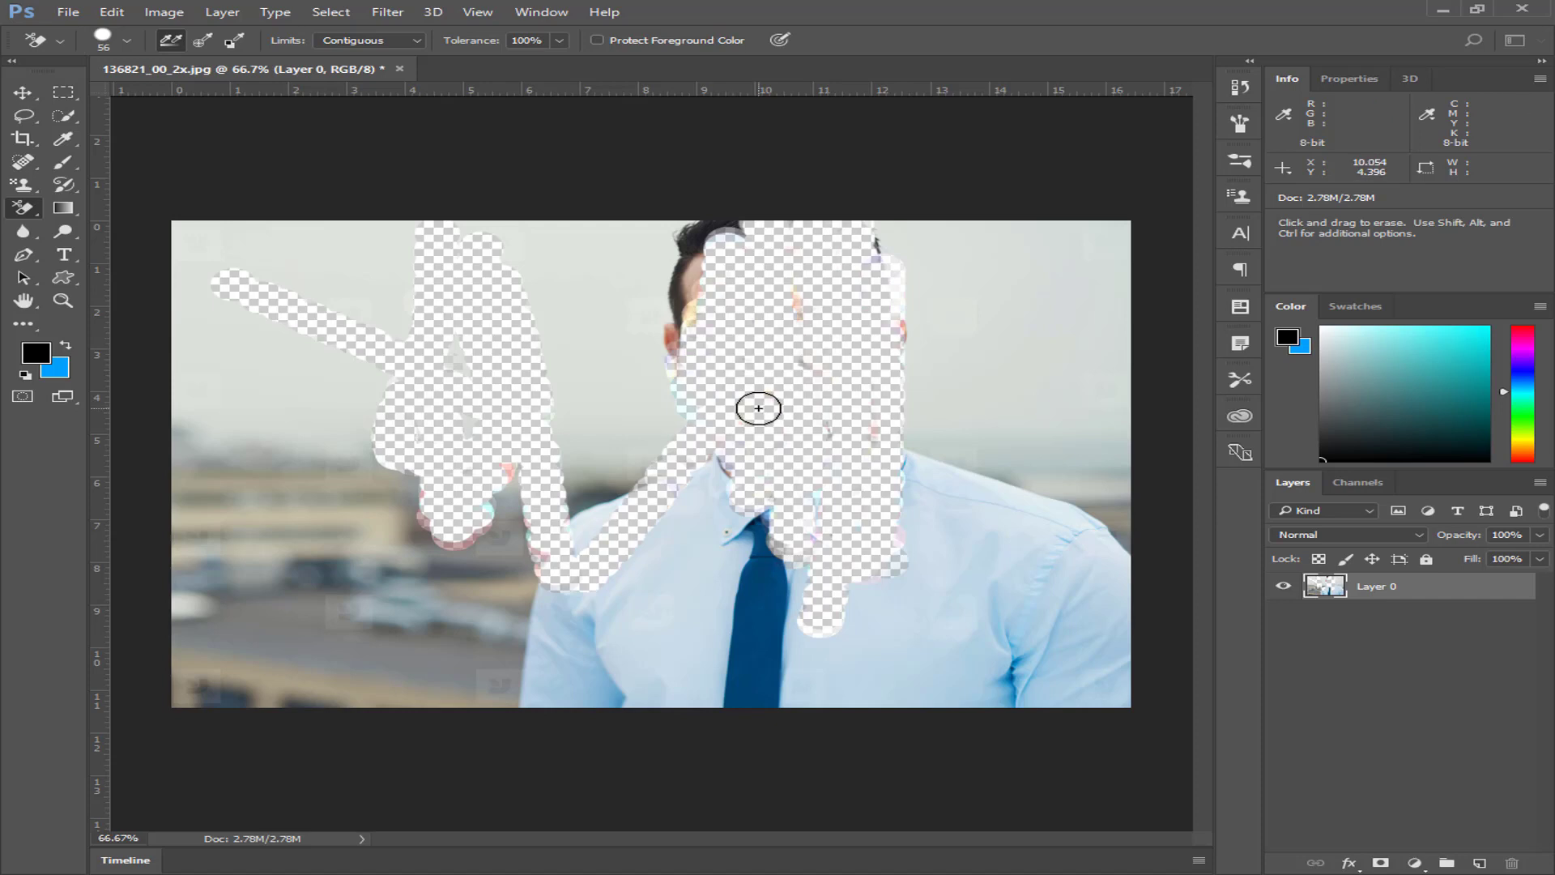
pyautogui.hotkey('ctrl', 'alt', 'z')
pyautogui.hotkey('ctrl', 'alt', 'z')
pyautogui.hotkey('ctrl', 'alt', 'z')
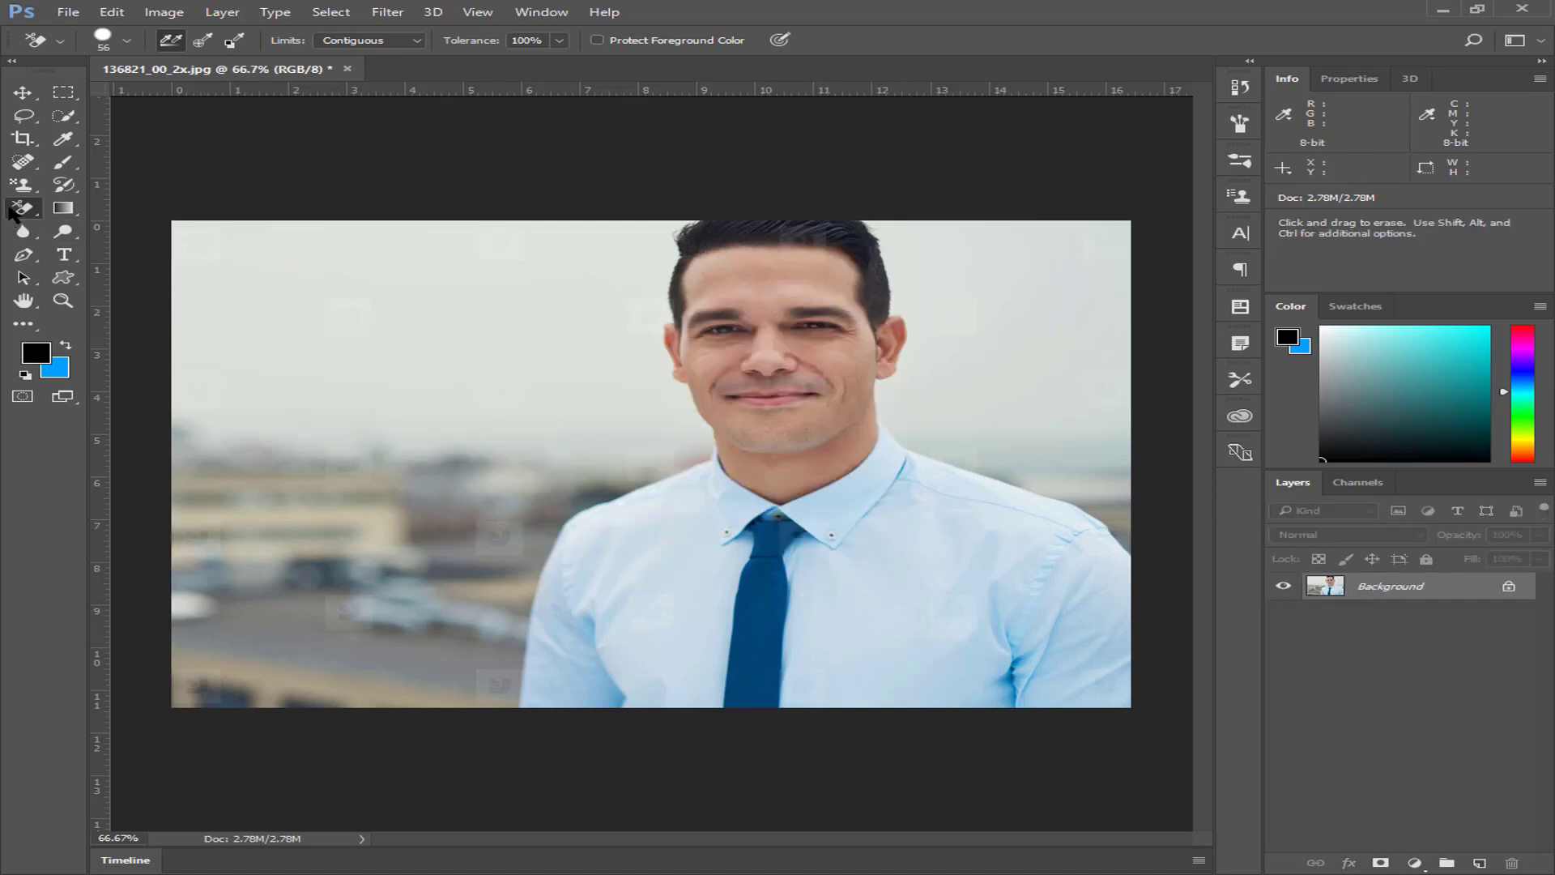
pyautogui.rightClick(23, 208)
pyautogui.click(105, 241)
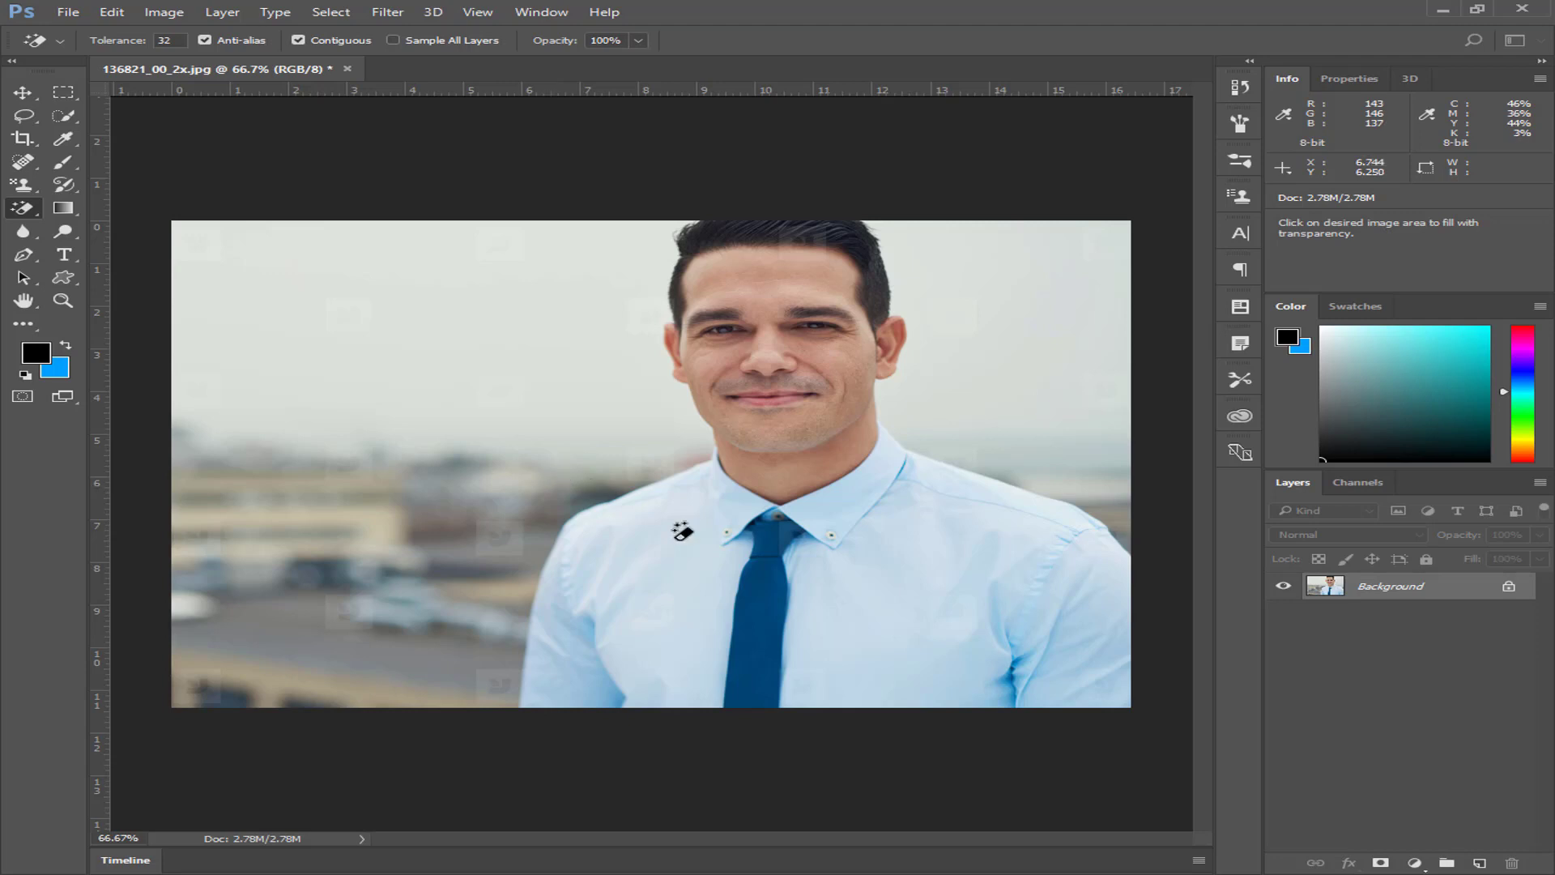
pyautogui.click(779, 604)
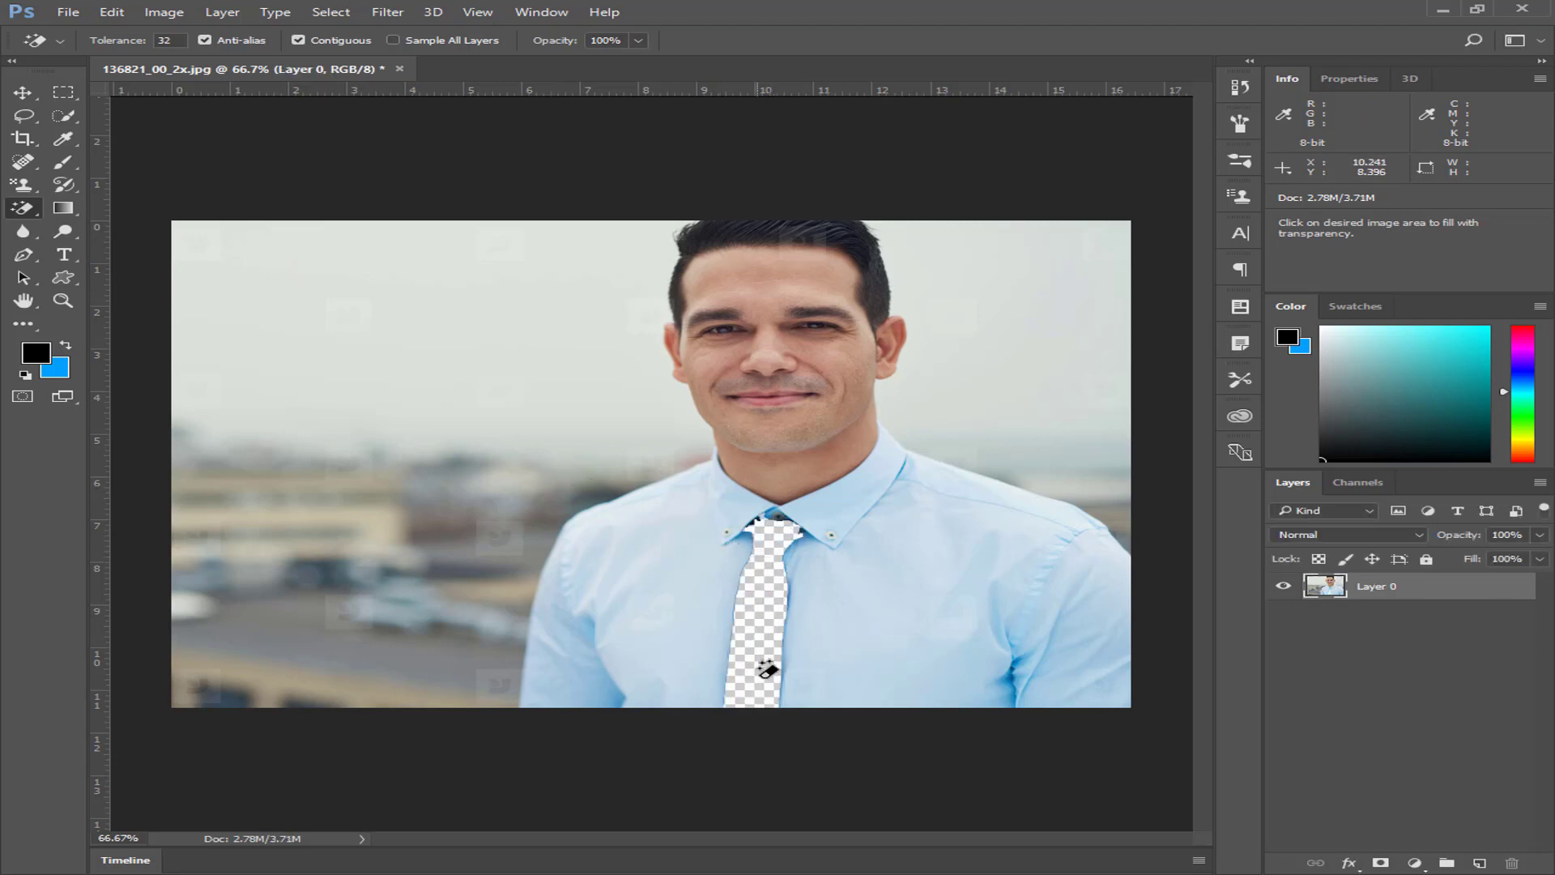
pyautogui.click(388, 429)
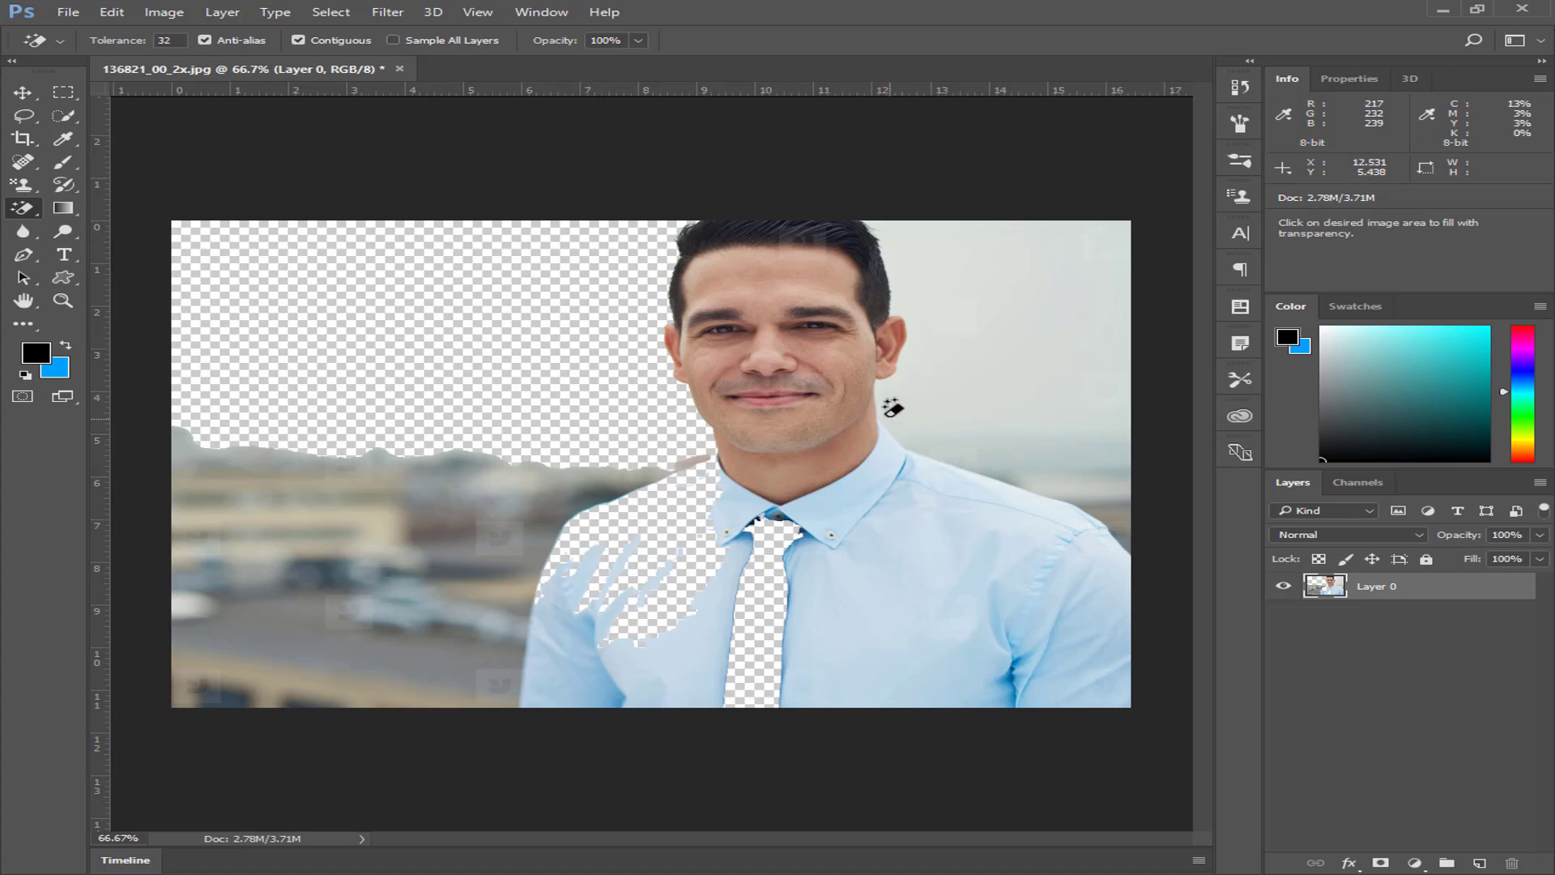
pyautogui.click(797, 278)
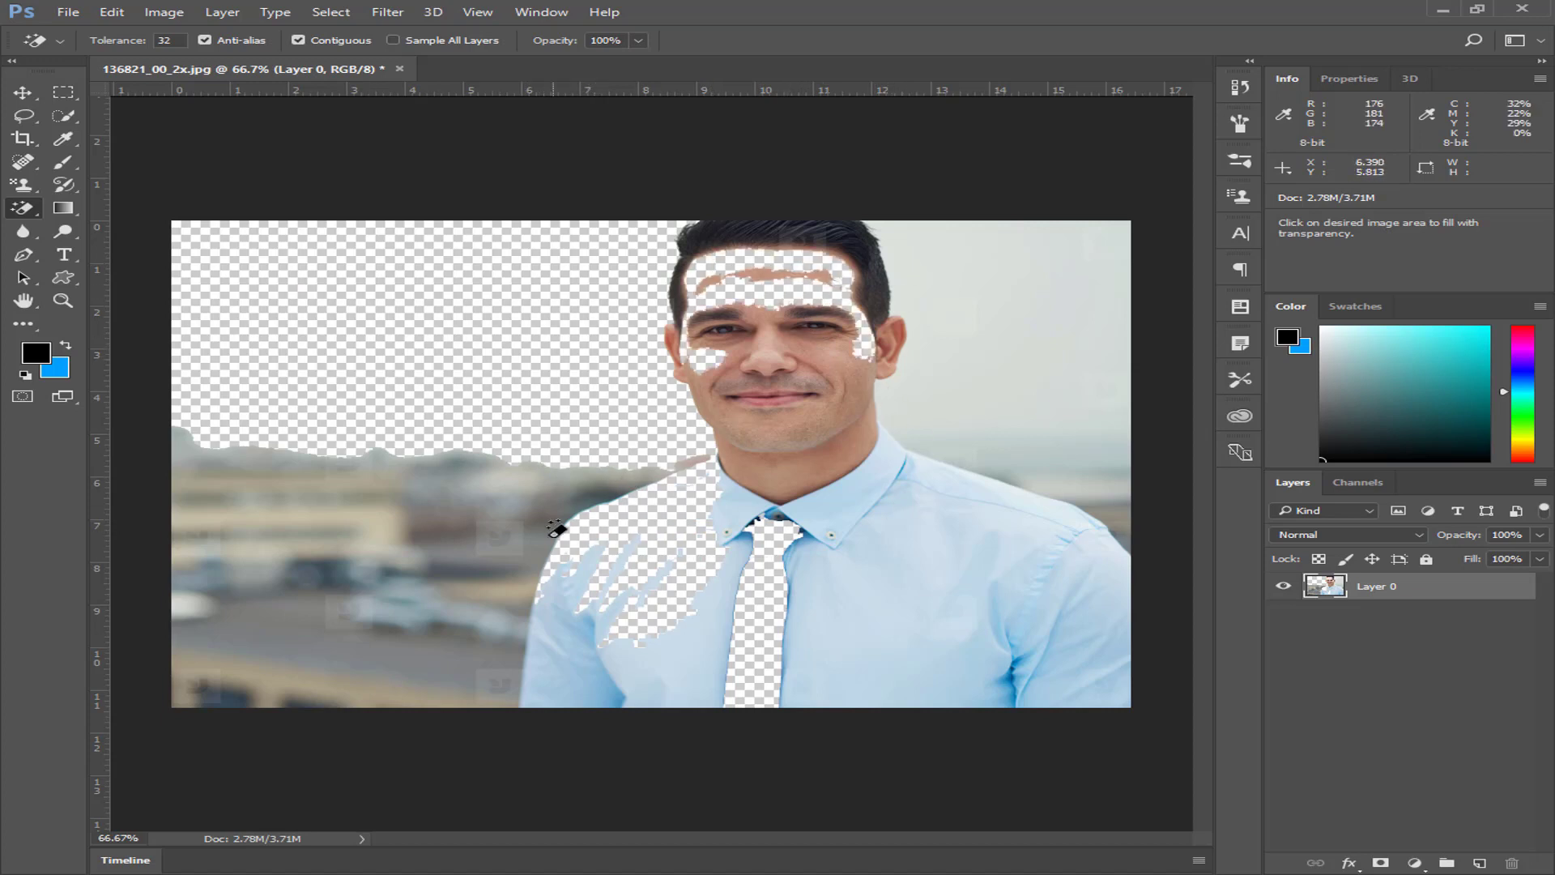
pyautogui.click(68, 213)
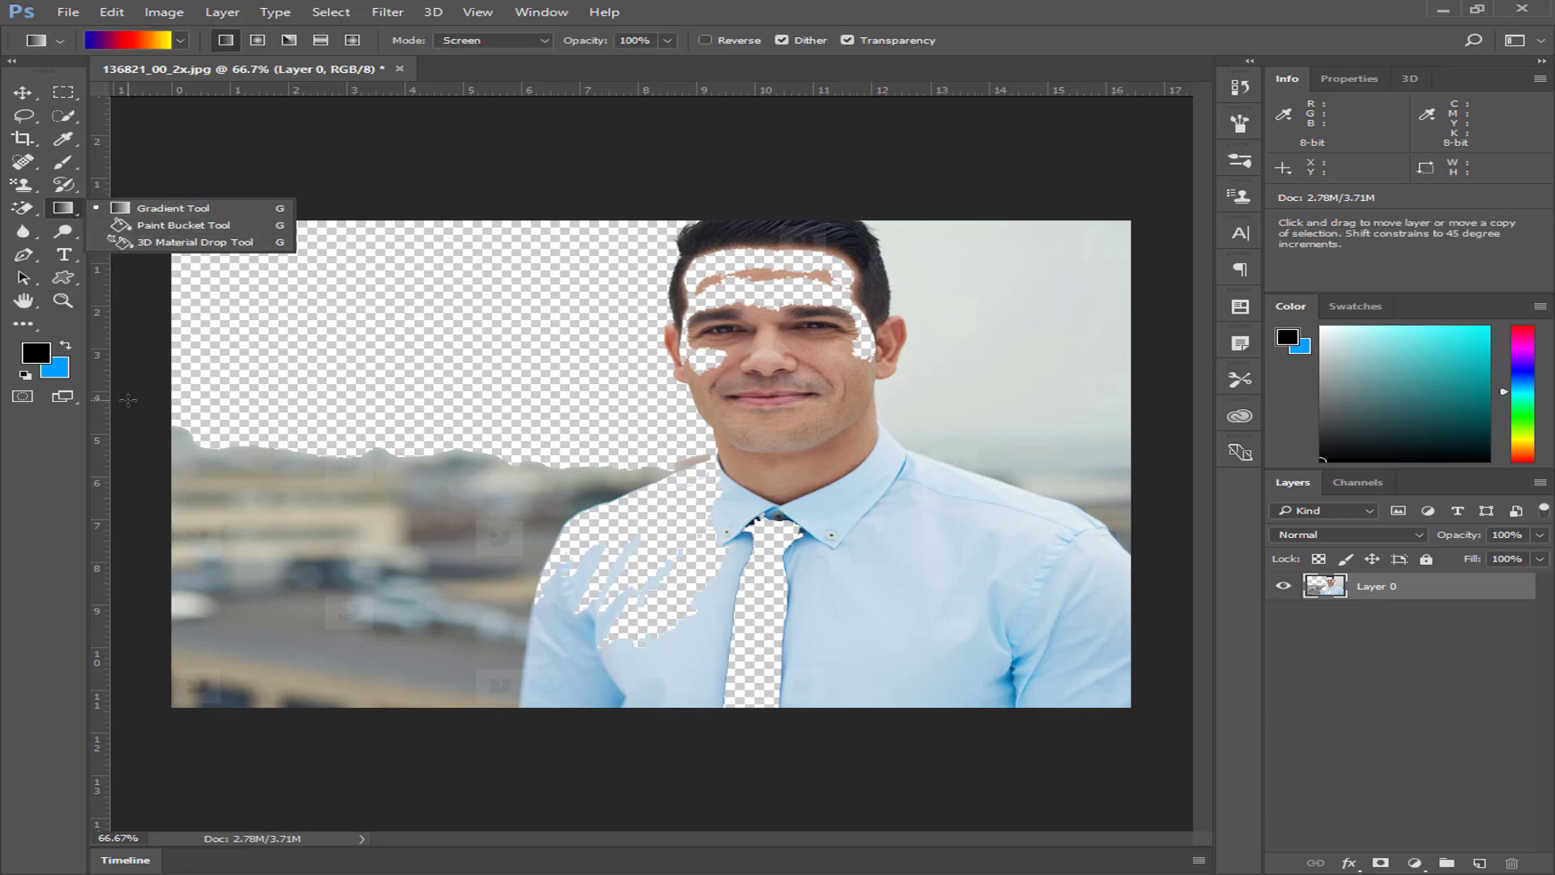
pyautogui.hotkey('ctrl', 'alt', 'z')
pyautogui.hotkey('ctrl', 'alt', 'z')
pyautogui.hotkey('ctrl', 'alt', 'z')
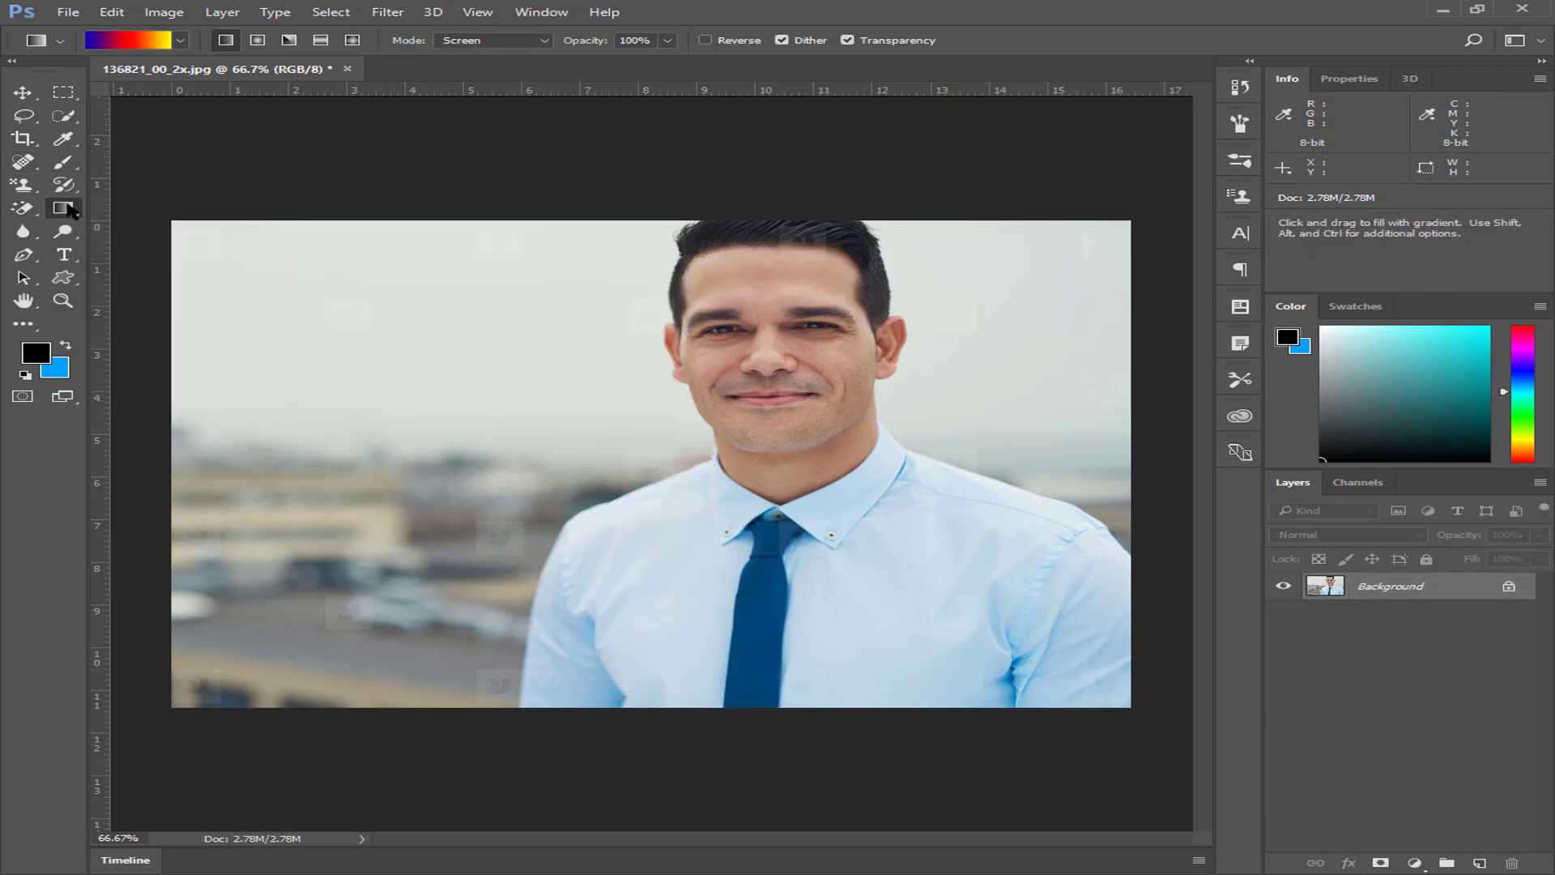
pyautogui.rightClick(63, 208)
pyautogui.click(130, 213)
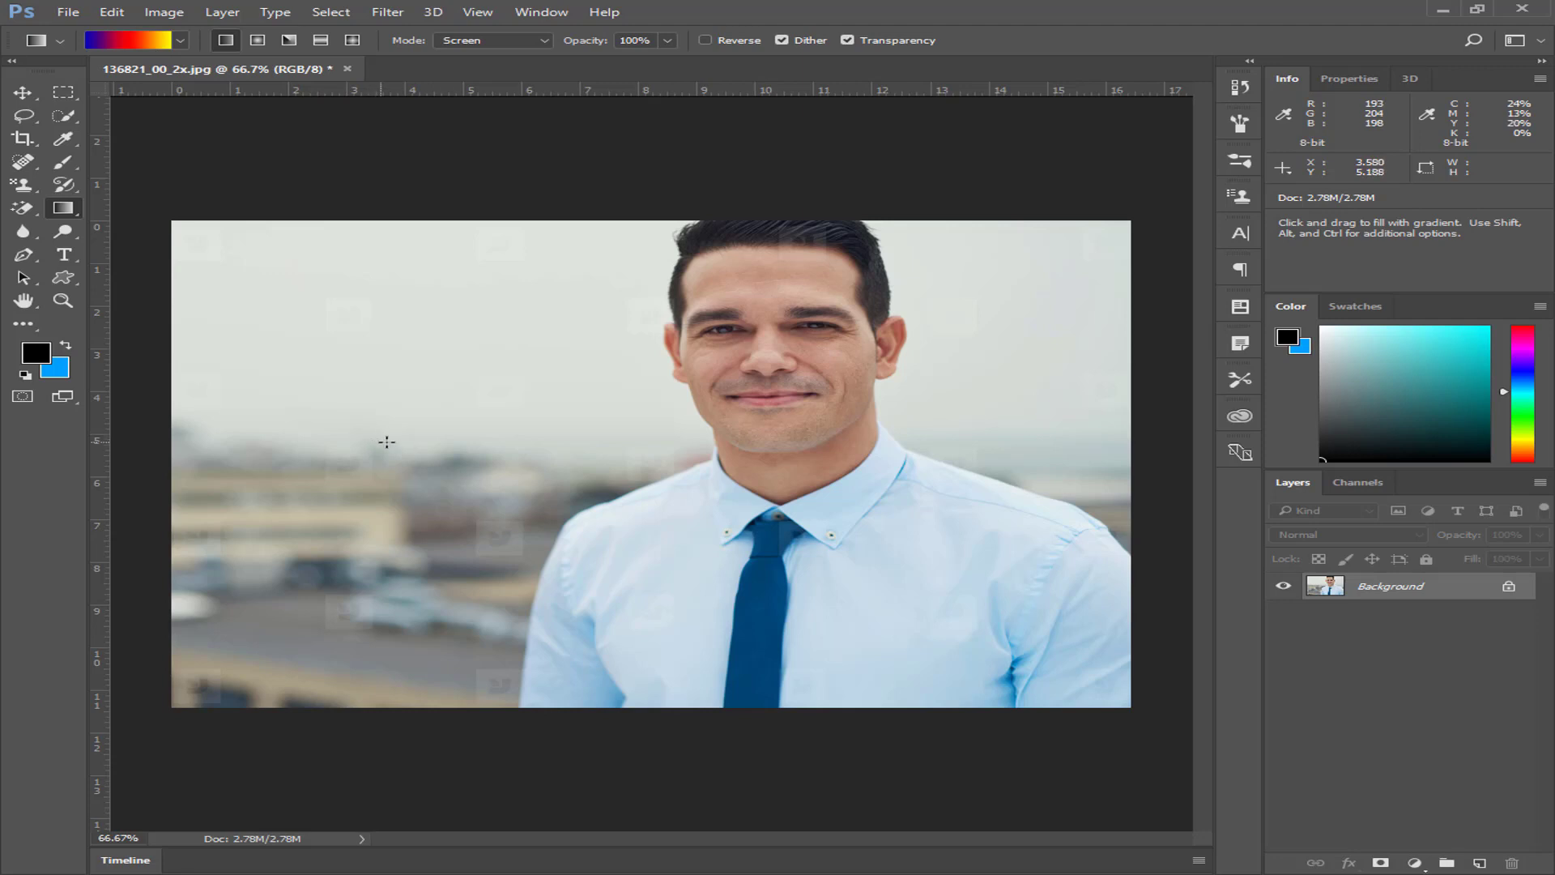
pyautogui.moveTo(290, 432); pyautogui.dragTo(1005, 434)
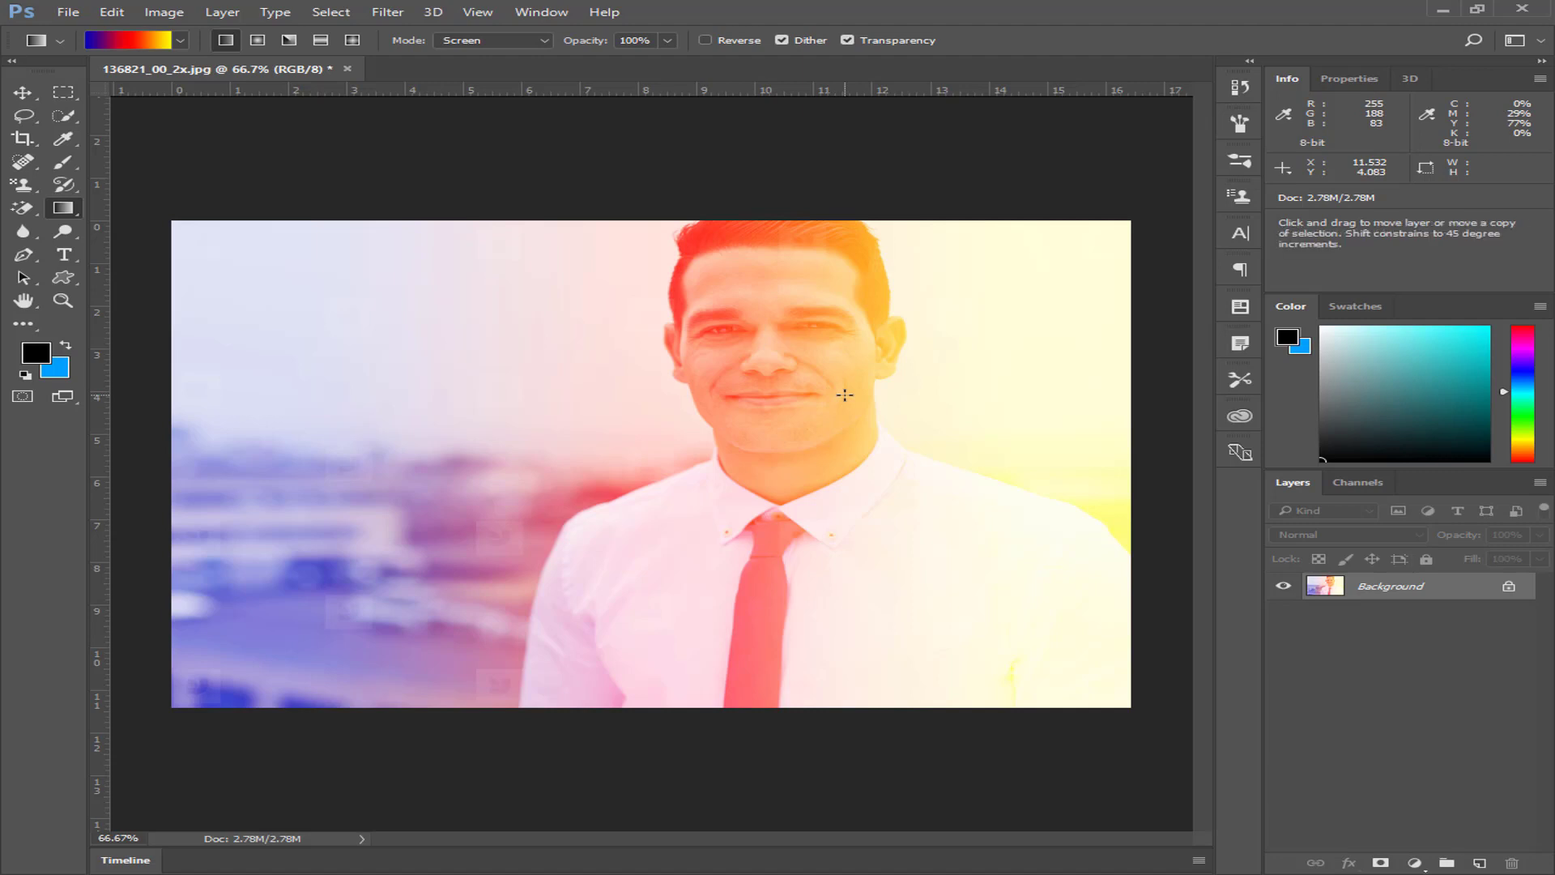
pyautogui.hotkey('ctrl', 'z')
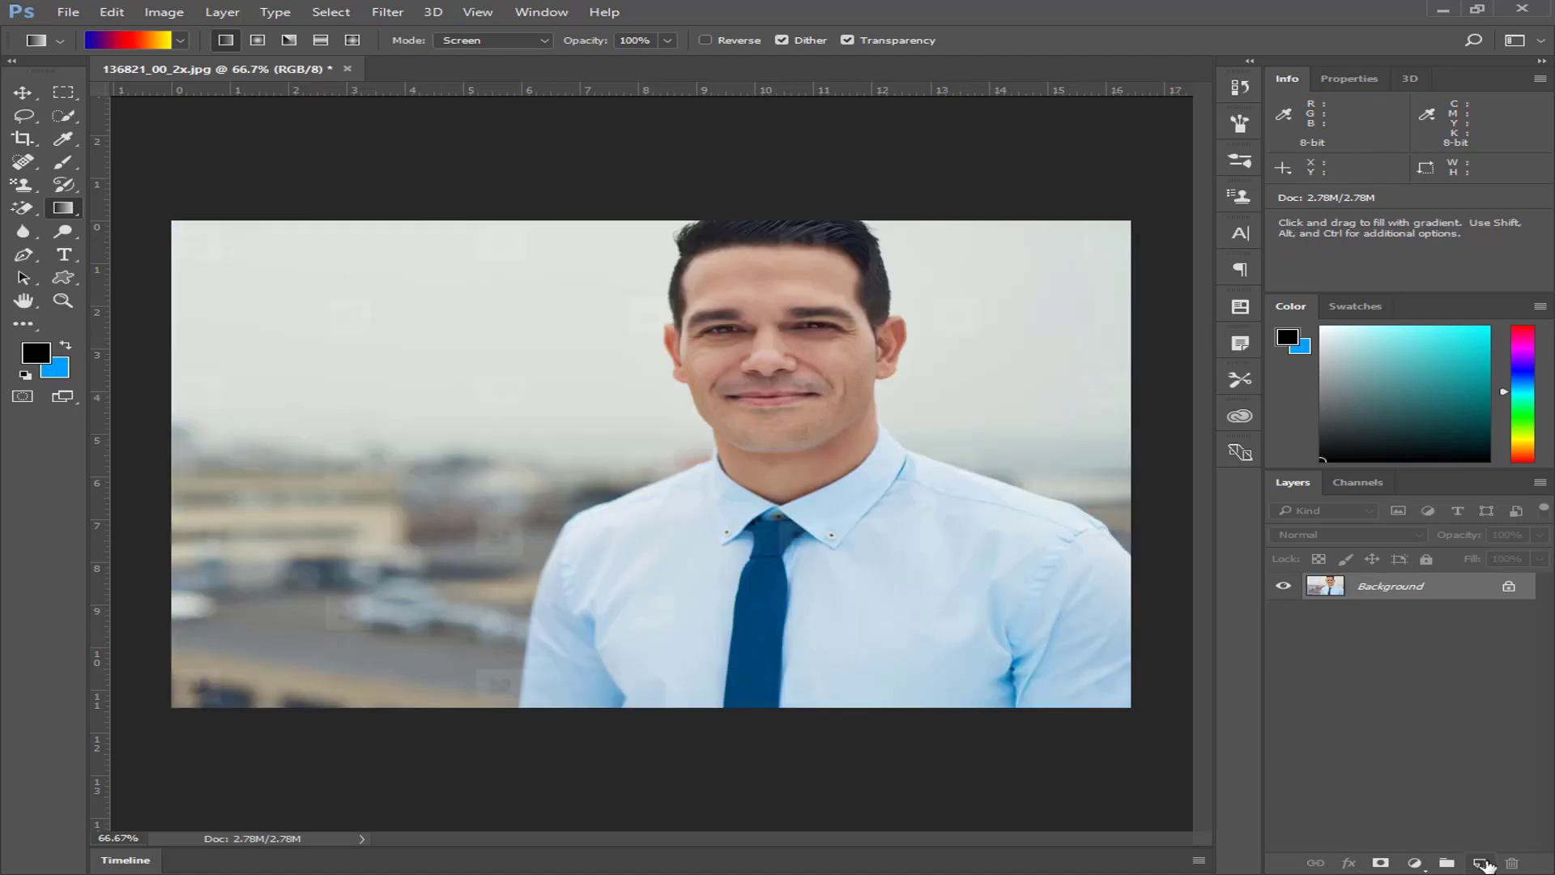
# Add a new layer with a left-to-right blue-red-yellow gradient in Screen blend mode.
pyautogui.click(1484, 863)
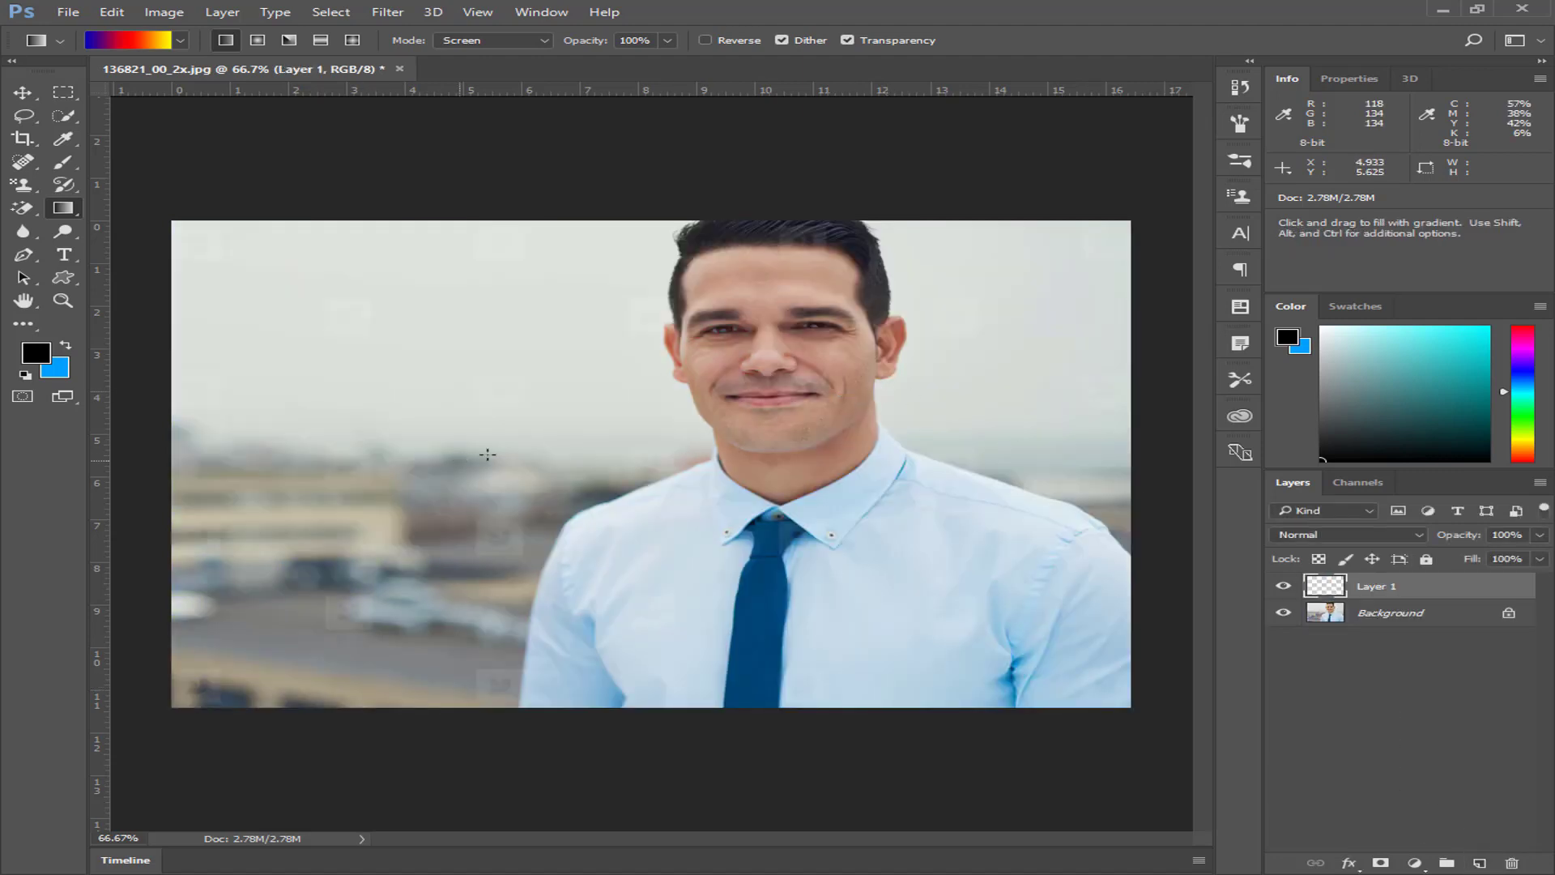
pyautogui.moveTo(241, 420); pyautogui.dragTo(1000, 420)
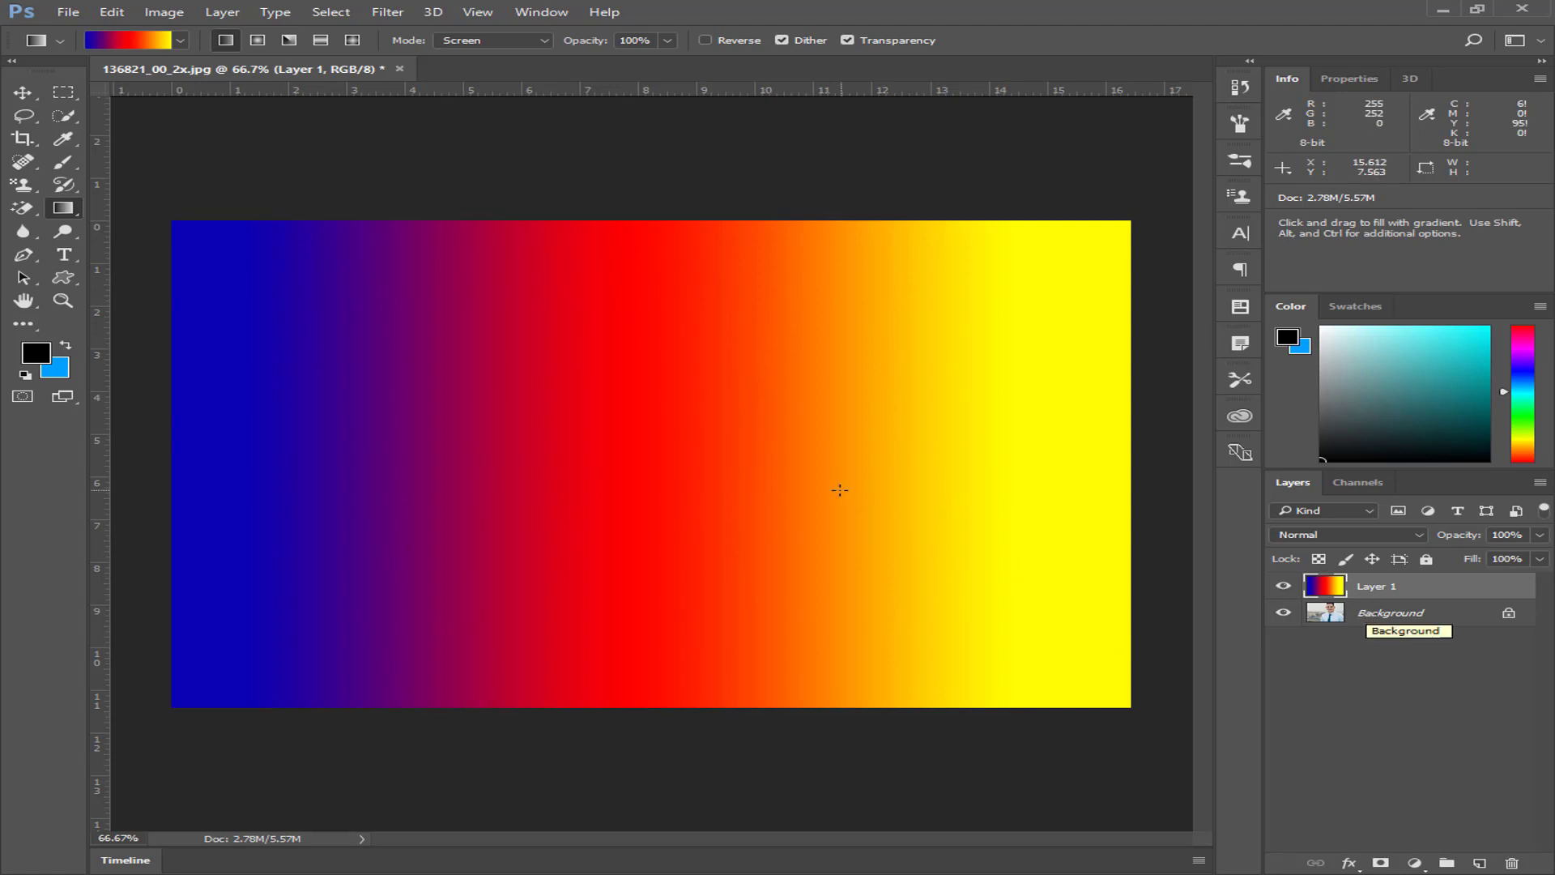
pyautogui.click(1369, 536)
pyautogui.click(1369, 536)
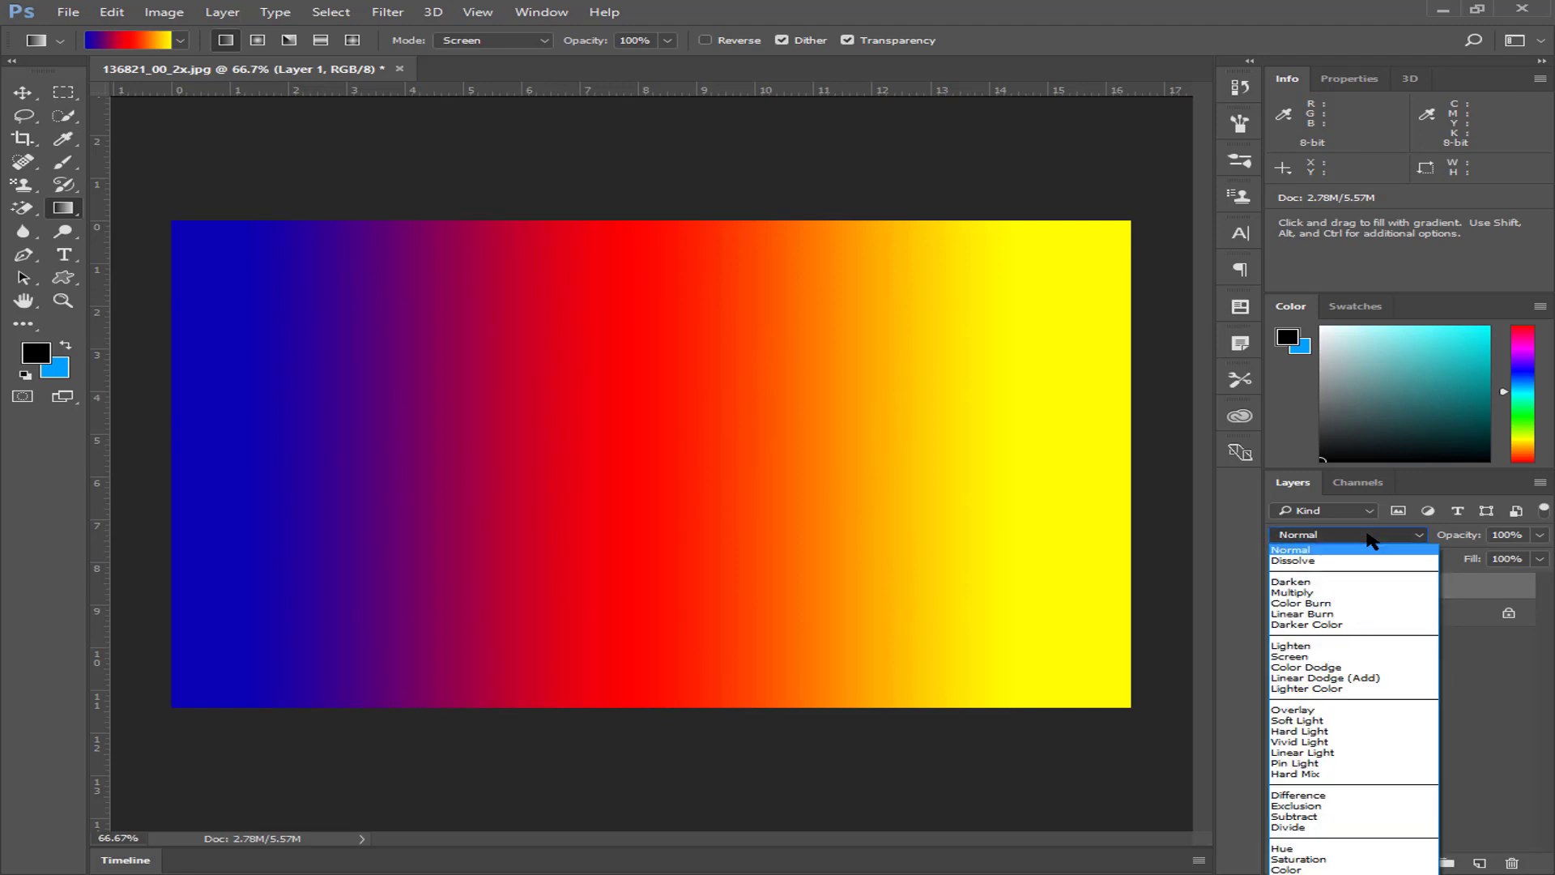
pyautogui.click(1369, 537)
pyautogui.click(1369, 536)
pyautogui.click(1325, 656)
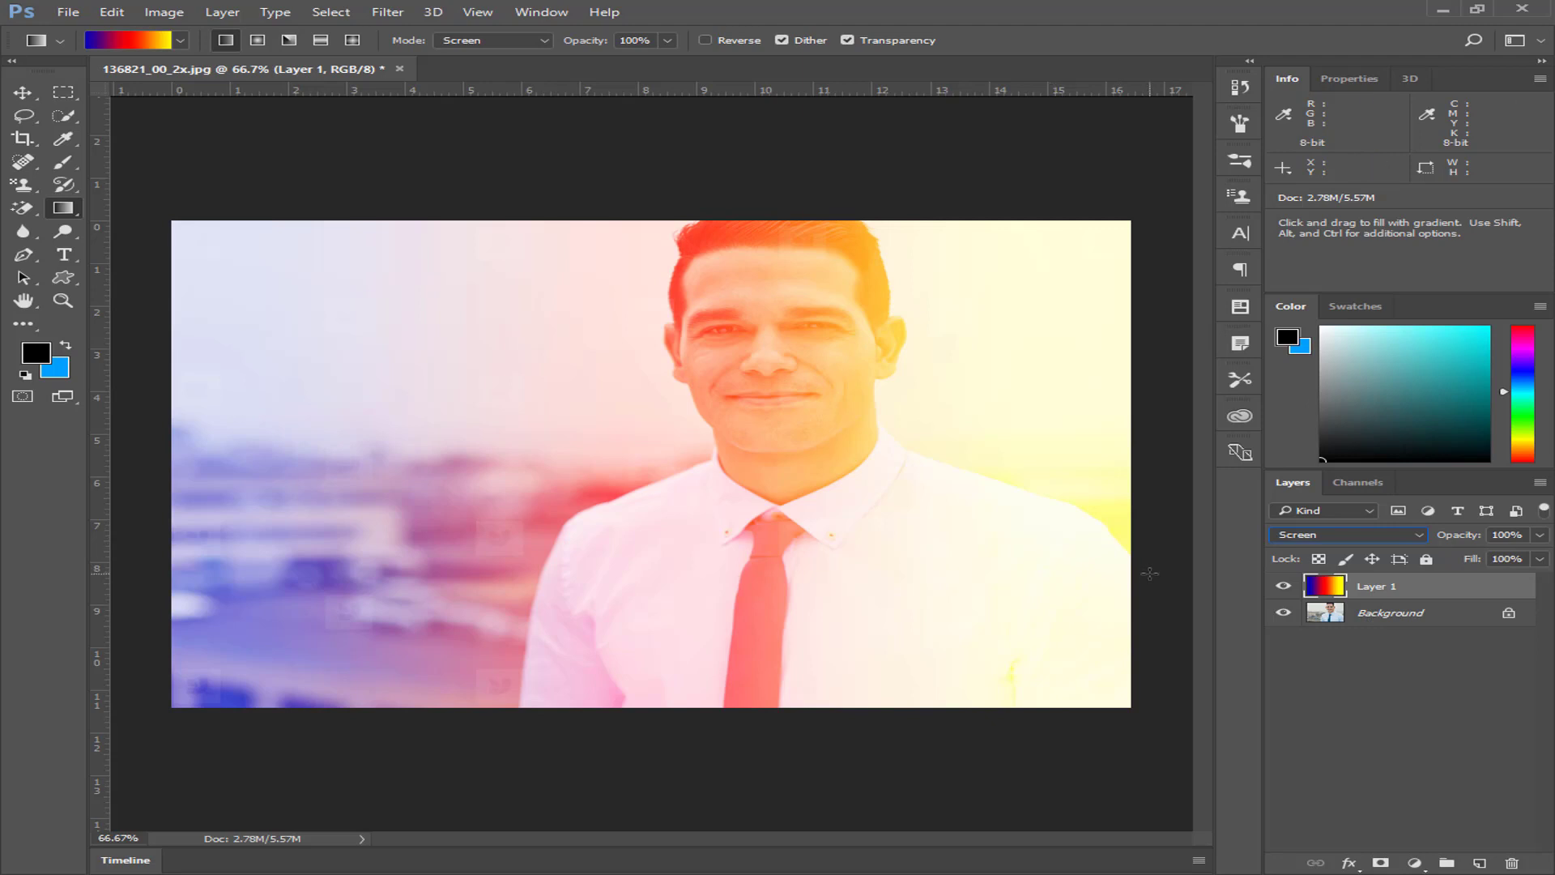
# Set the gradient layer to 15% opacity and try Darken, Lighten and Soft Light modes.
pyautogui.click(1539, 535)
pyautogui.moveTo(1541, 557); pyautogui.dragTo(1443, 557)
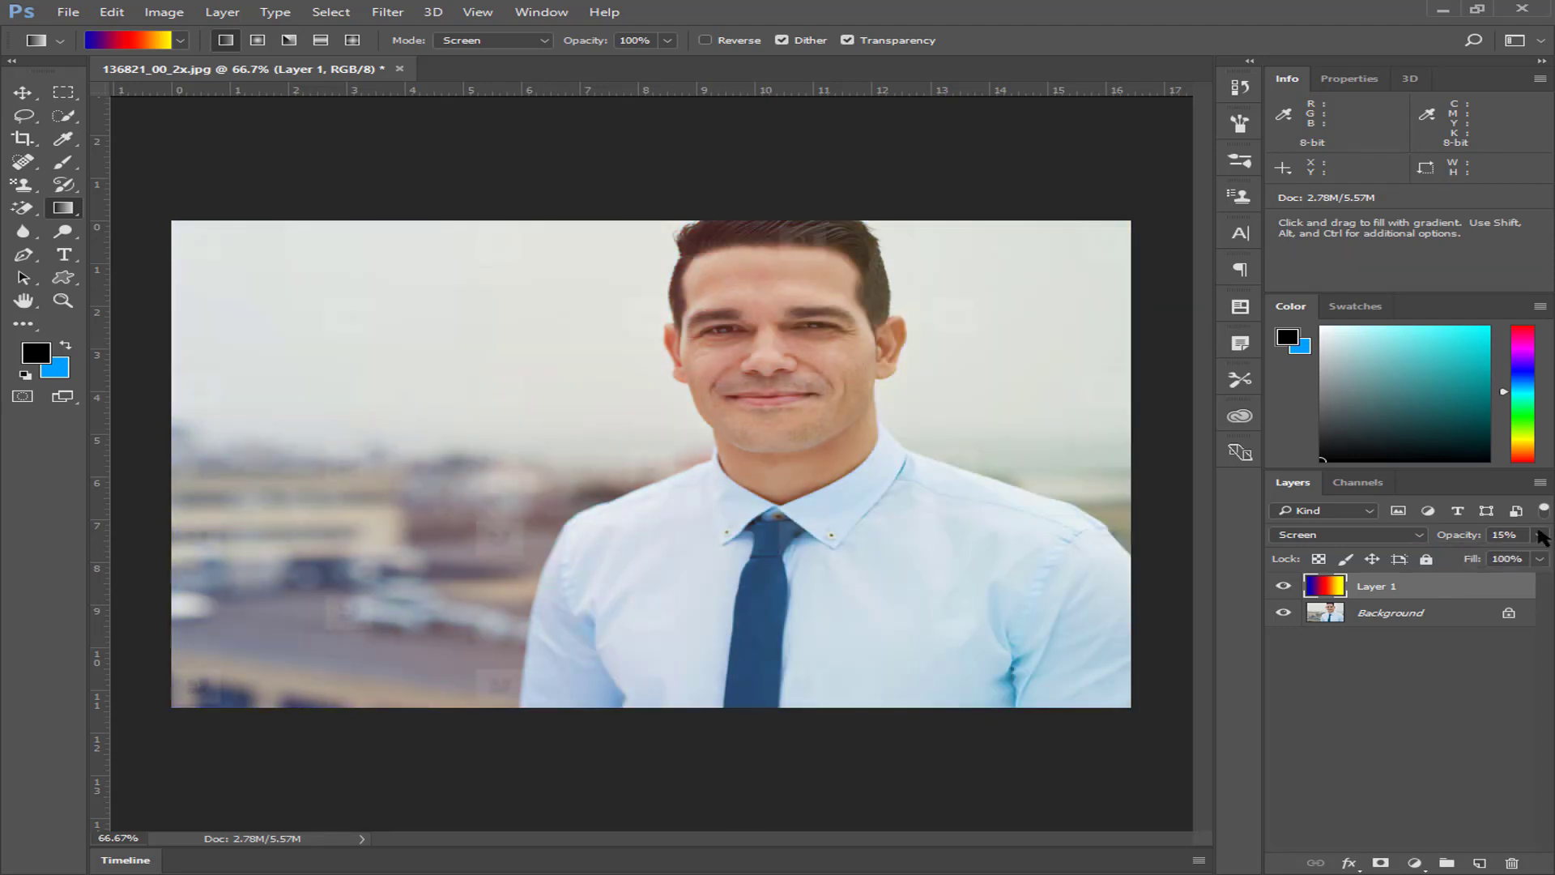
pyautogui.click(1367, 537)
pyautogui.click(1341, 583)
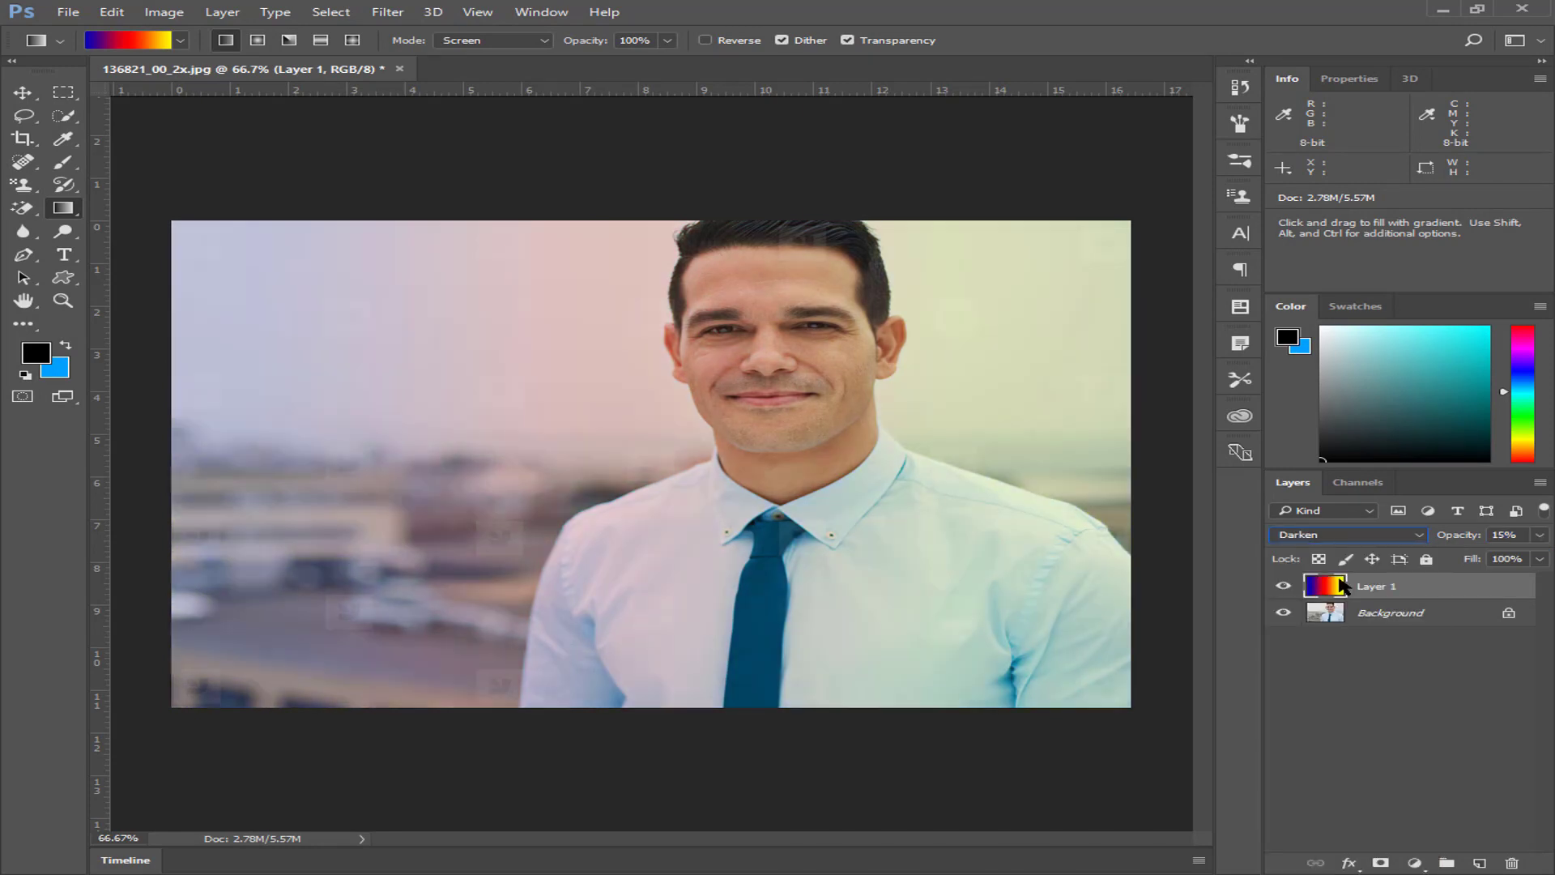
pyautogui.click(1329, 536)
pyautogui.click(1336, 647)
pyautogui.click(1369, 536)
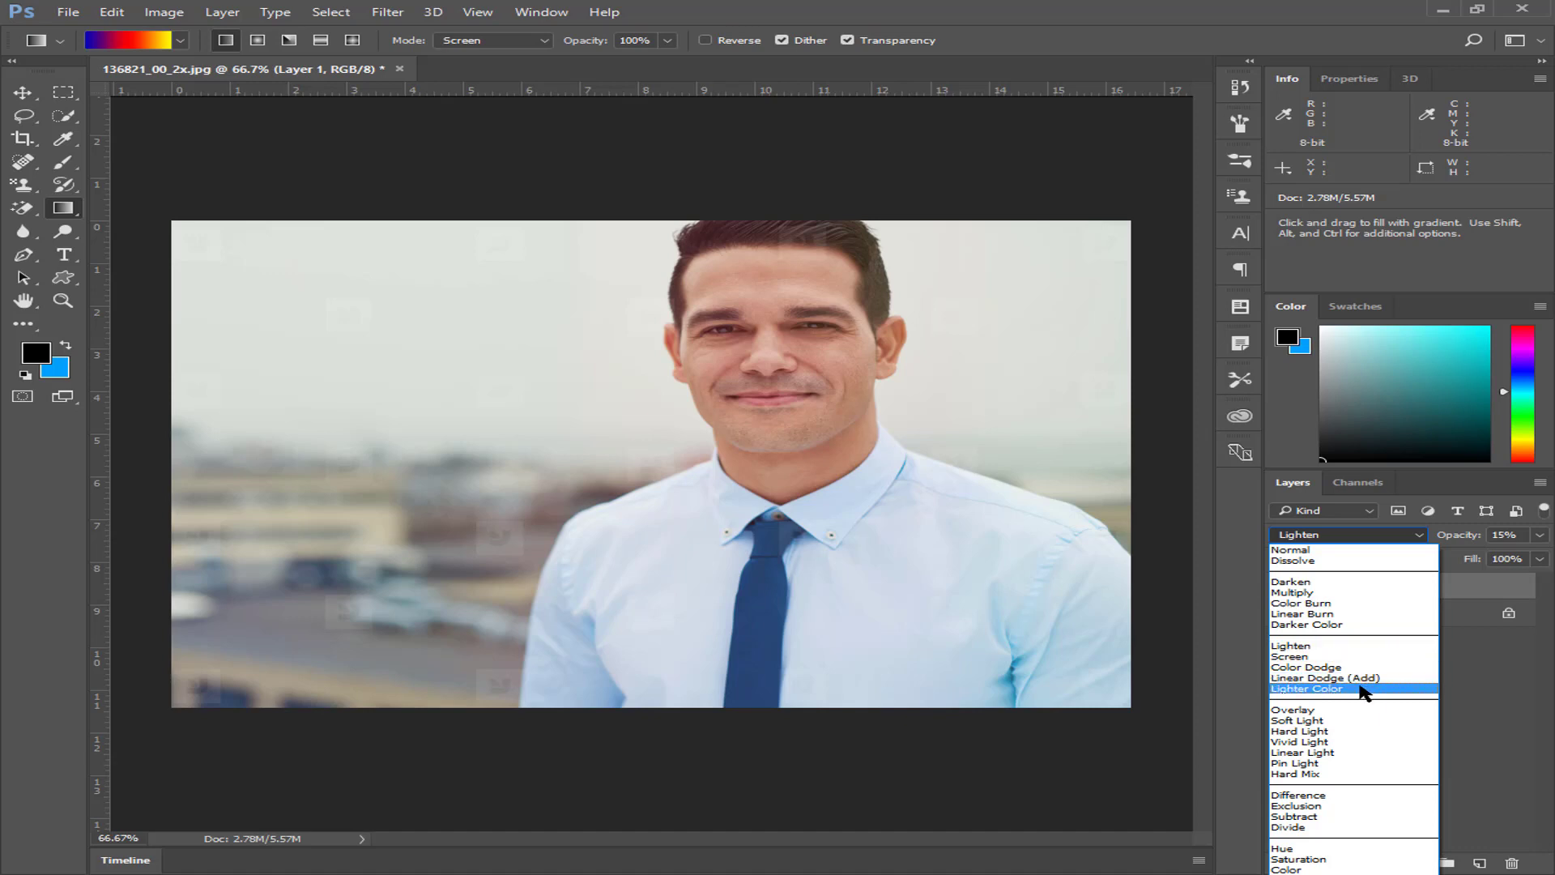
pyautogui.click(1354, 720)
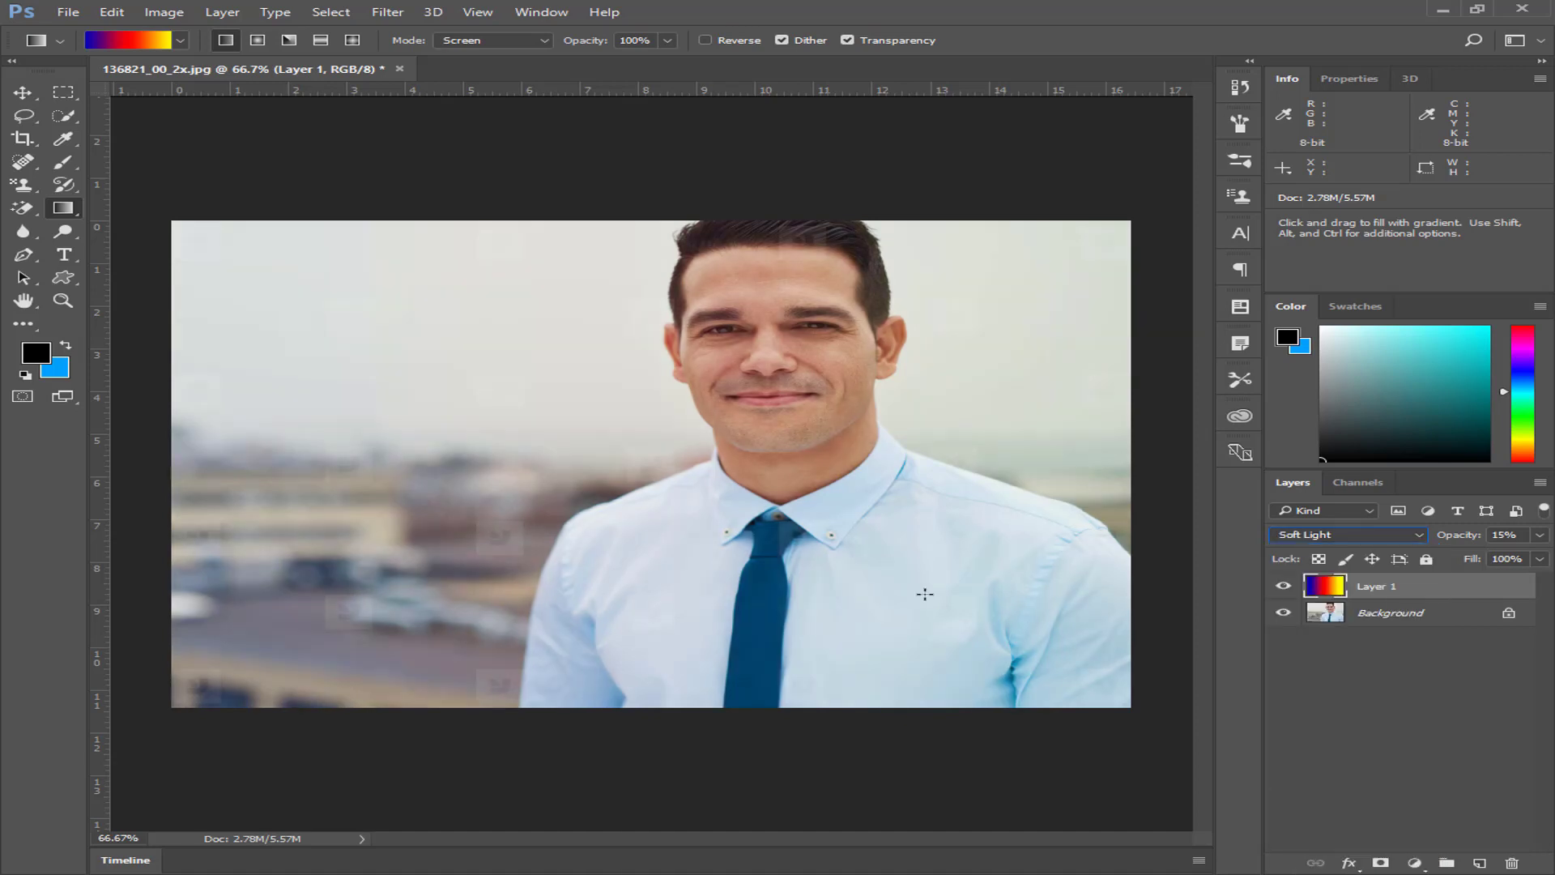
# Raise the layer opacity to 43%, then undo the blend, opacity and gradient changes.
pyautogui.click(1539, 536)
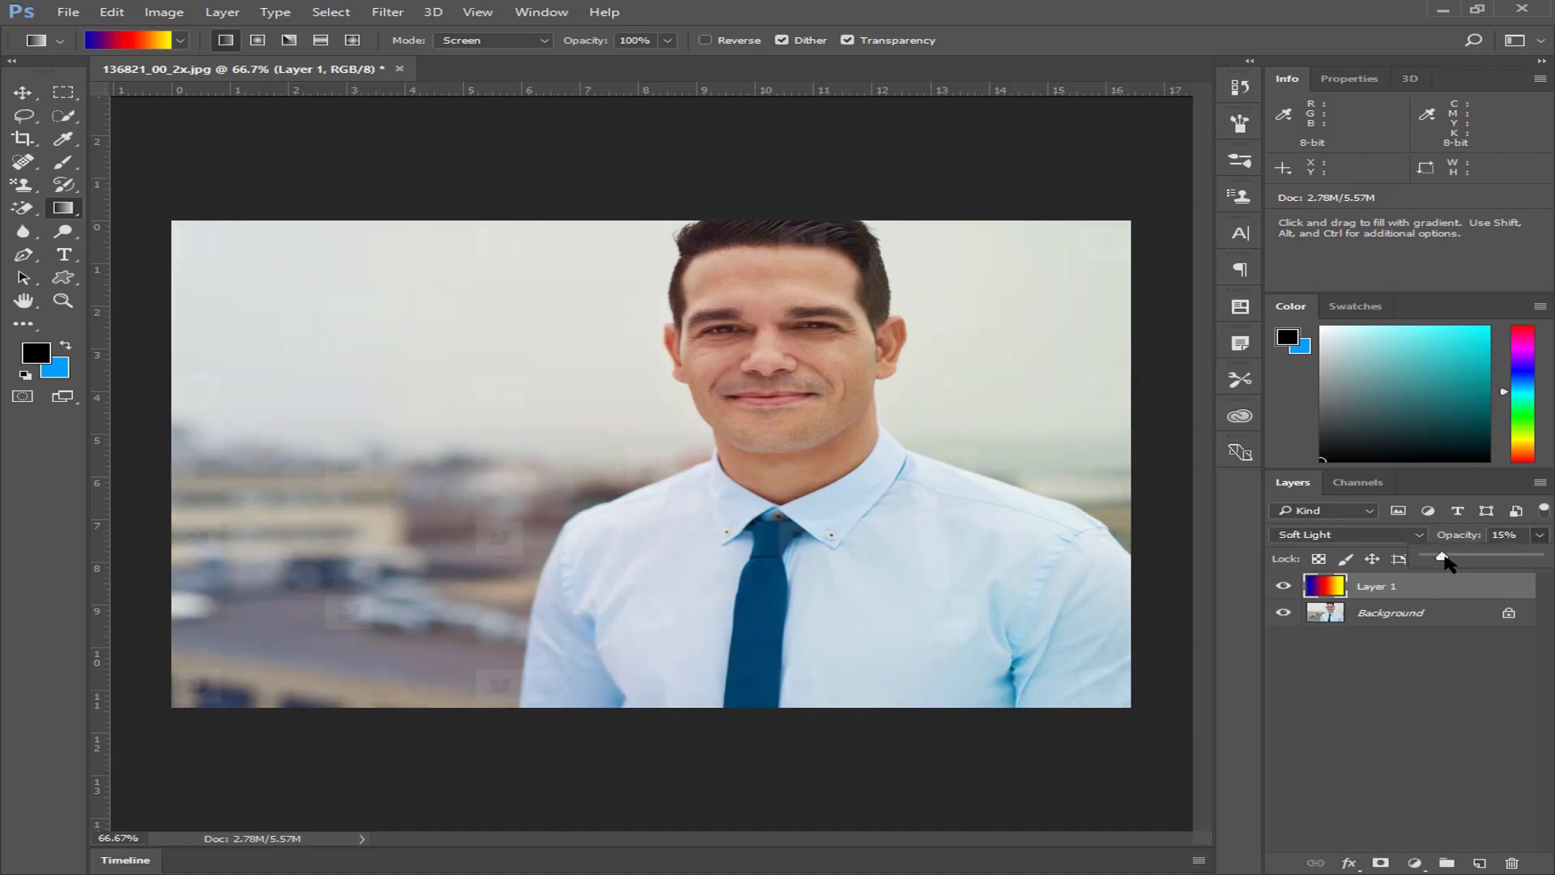
pyautogui.moveTo(1445, 559); pyautogui.dragTo(1476, 559)
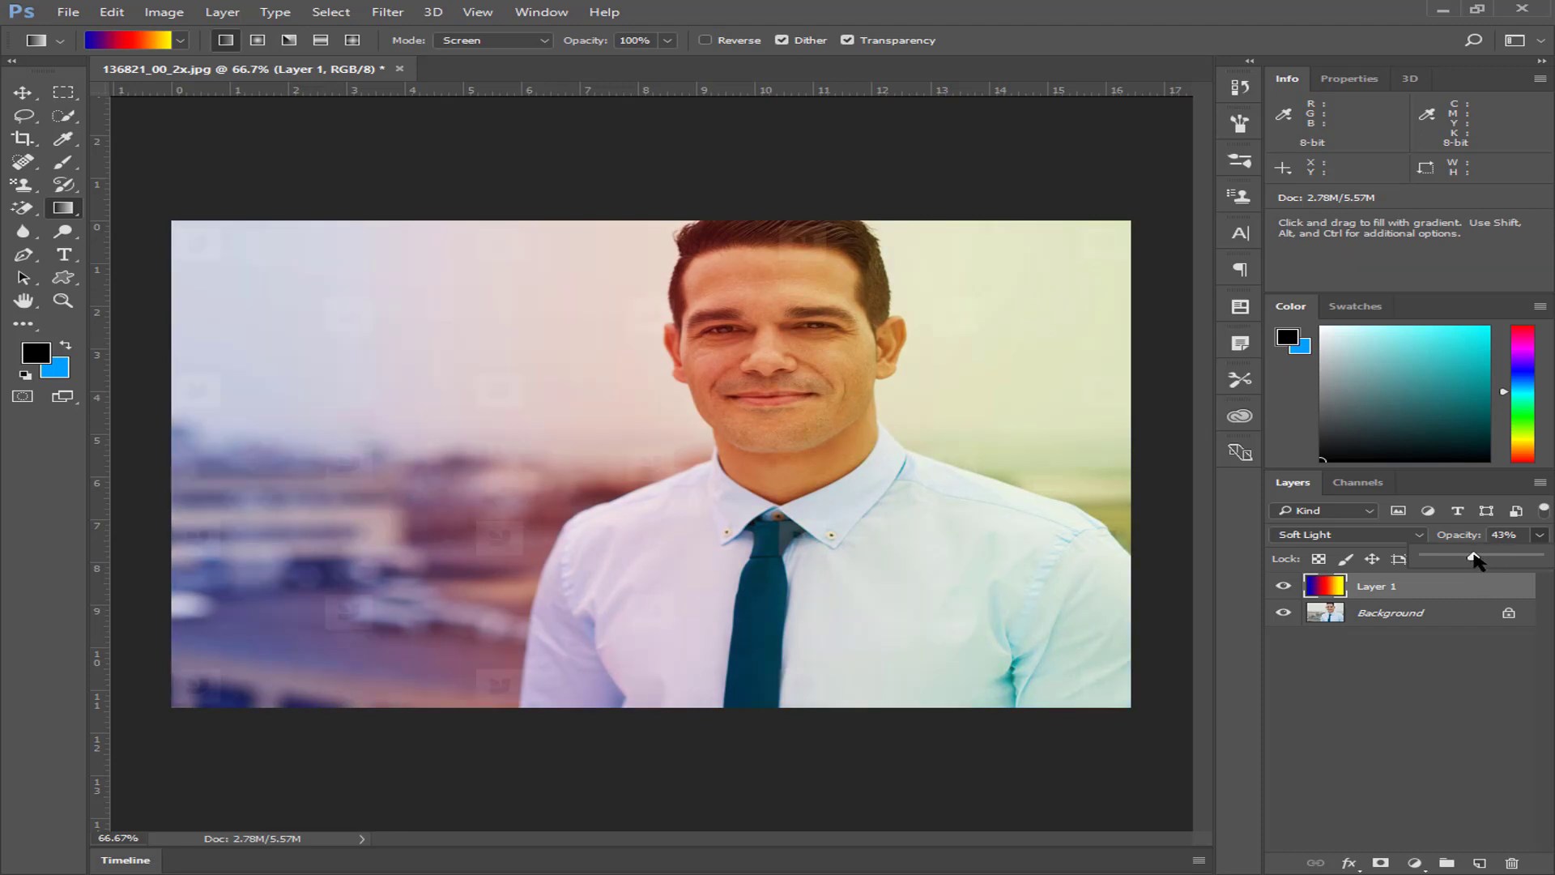
pyautogui.click(1539, 536)
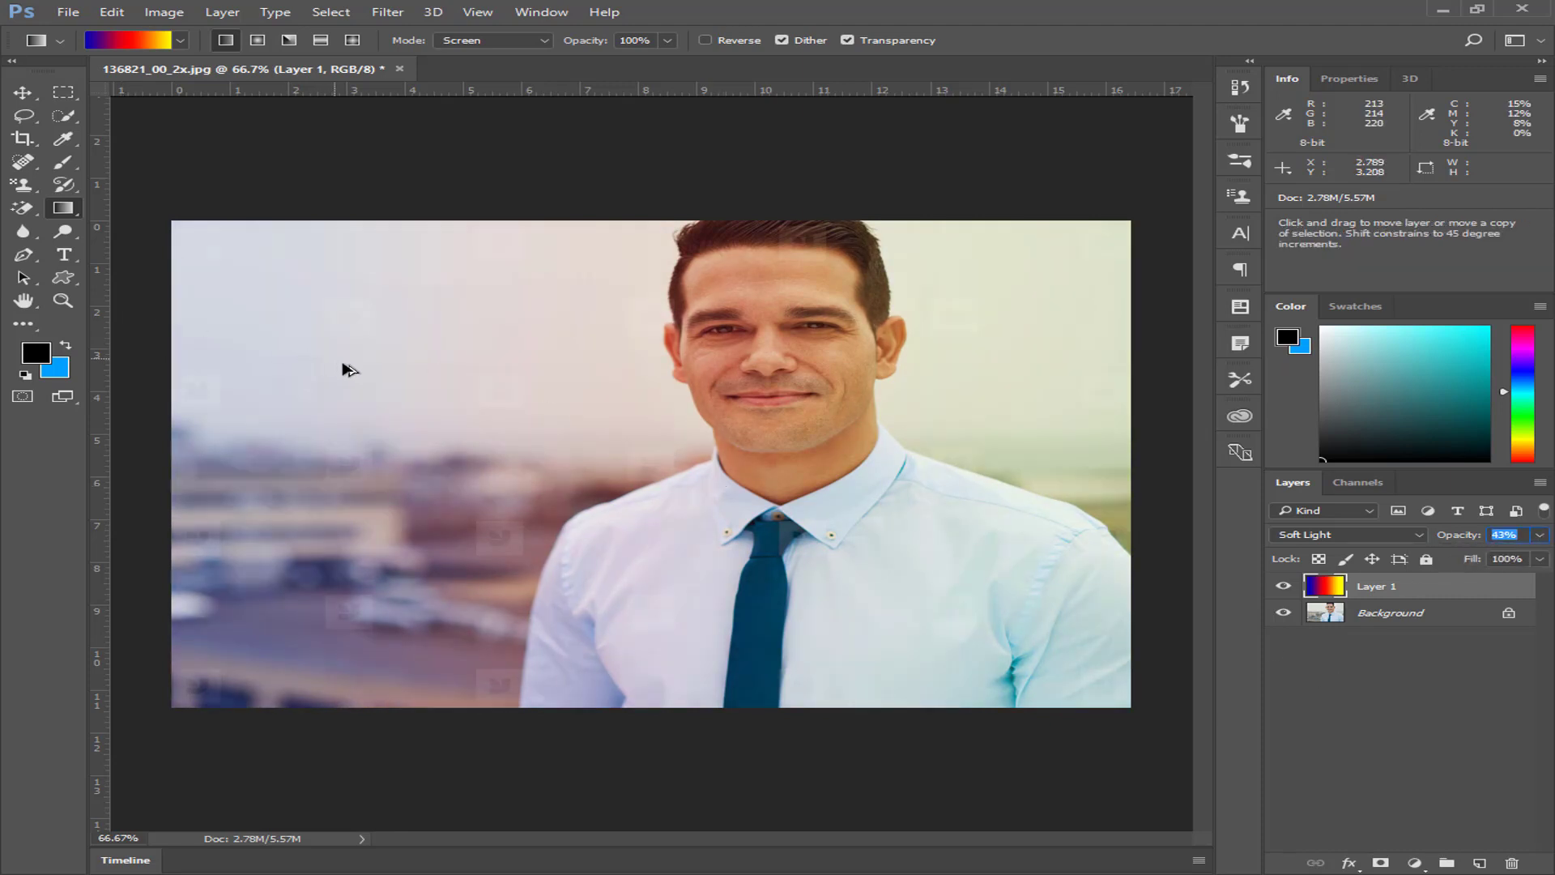
pyautogui.write('15')
pyautogui.hotkey('shift', 'alt', 'k')
pyautogui.hotkey('ctrl', 'alt', 'z')
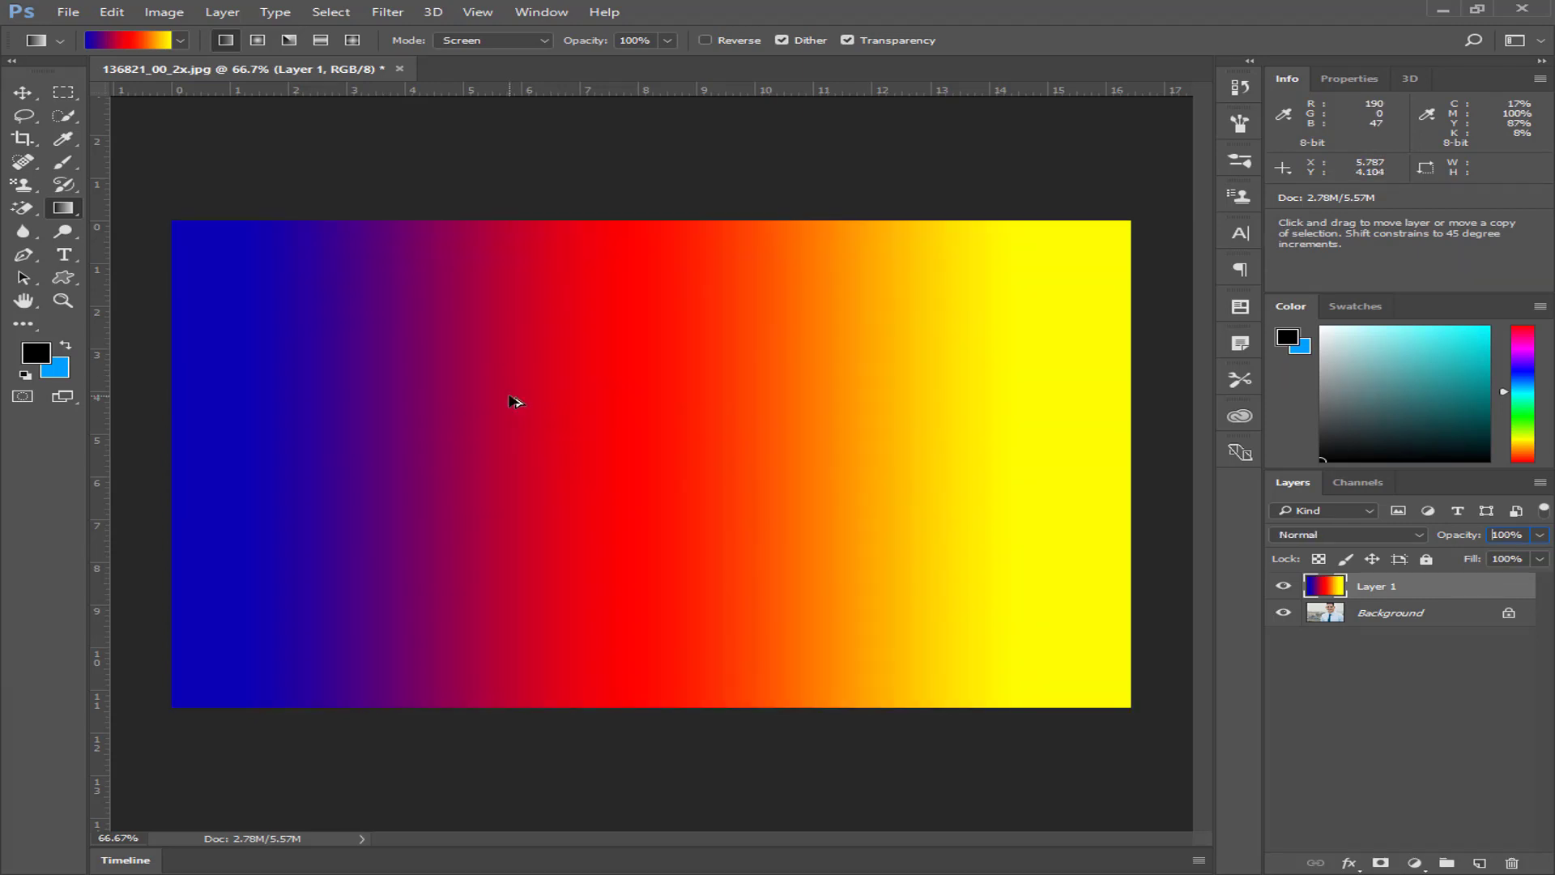
pyautogui.hotkey('ctrl', 'alt', 'z')
pyautogui.hotkey('ctrl', 'alt', 'z')
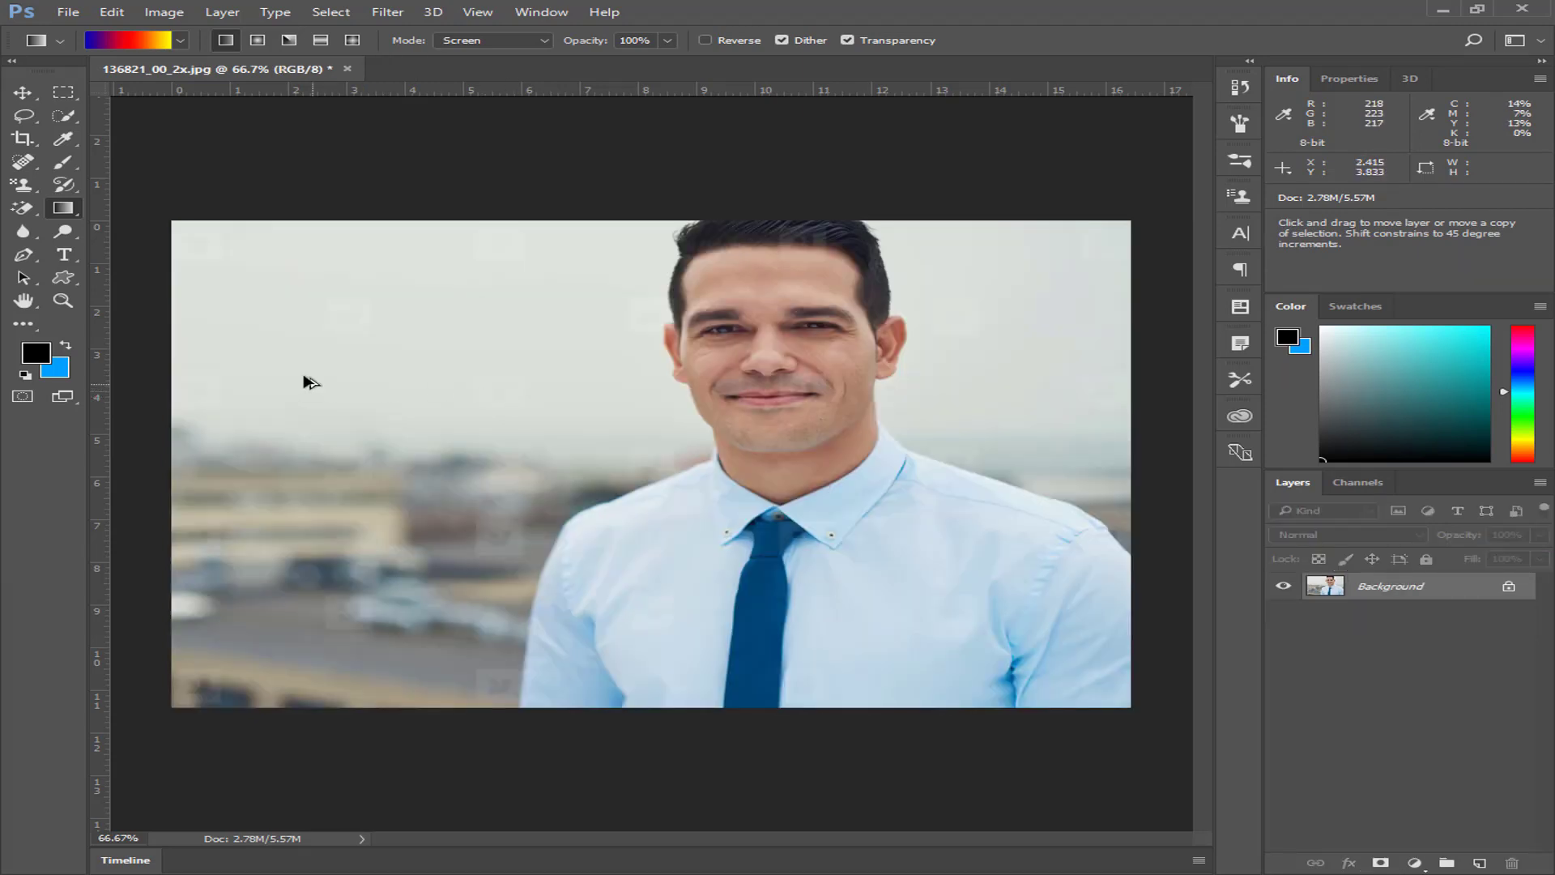
# Select the Paint Bucket Tool and add a new empty layer above the photo.
pyautogui.rightClick(63, 209)
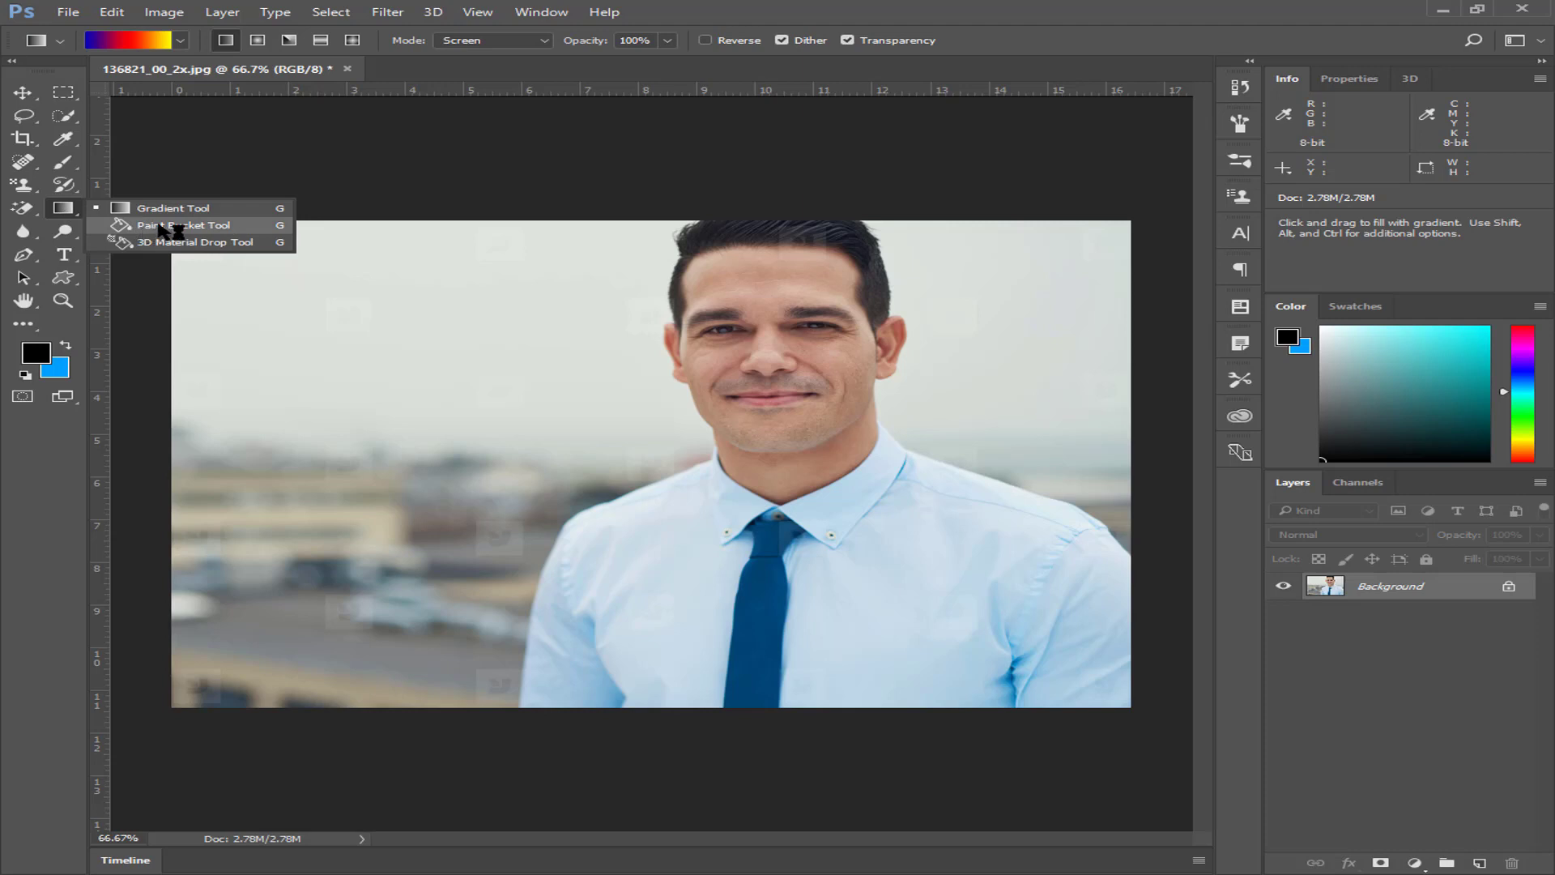
pyautogui.click(166, 231)
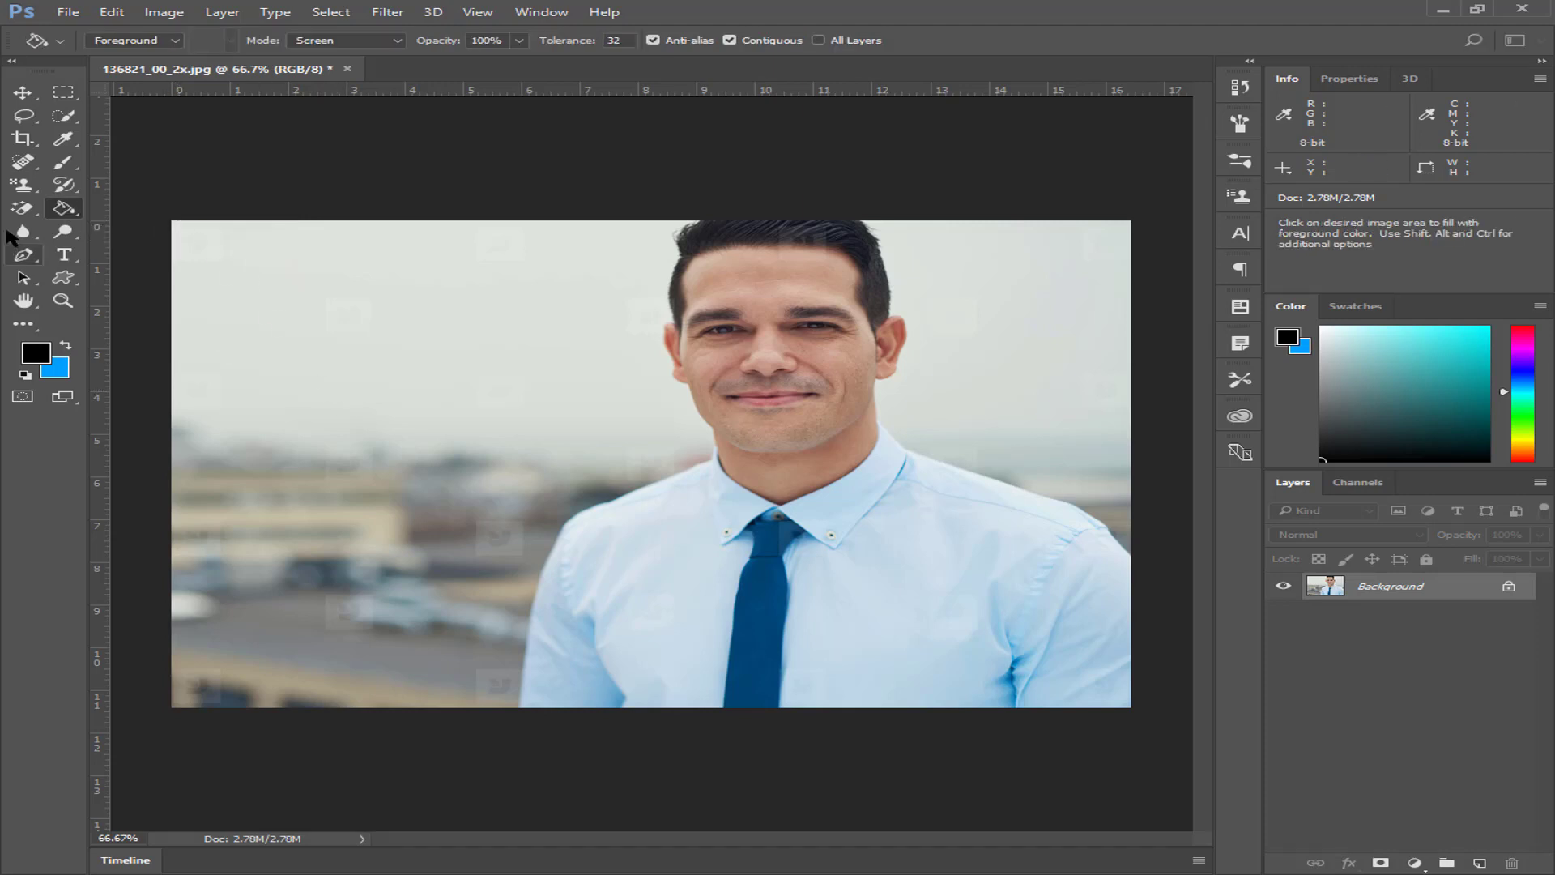
pyautogui.rightClick(63, 211)
pyautogui.click(175, 231)
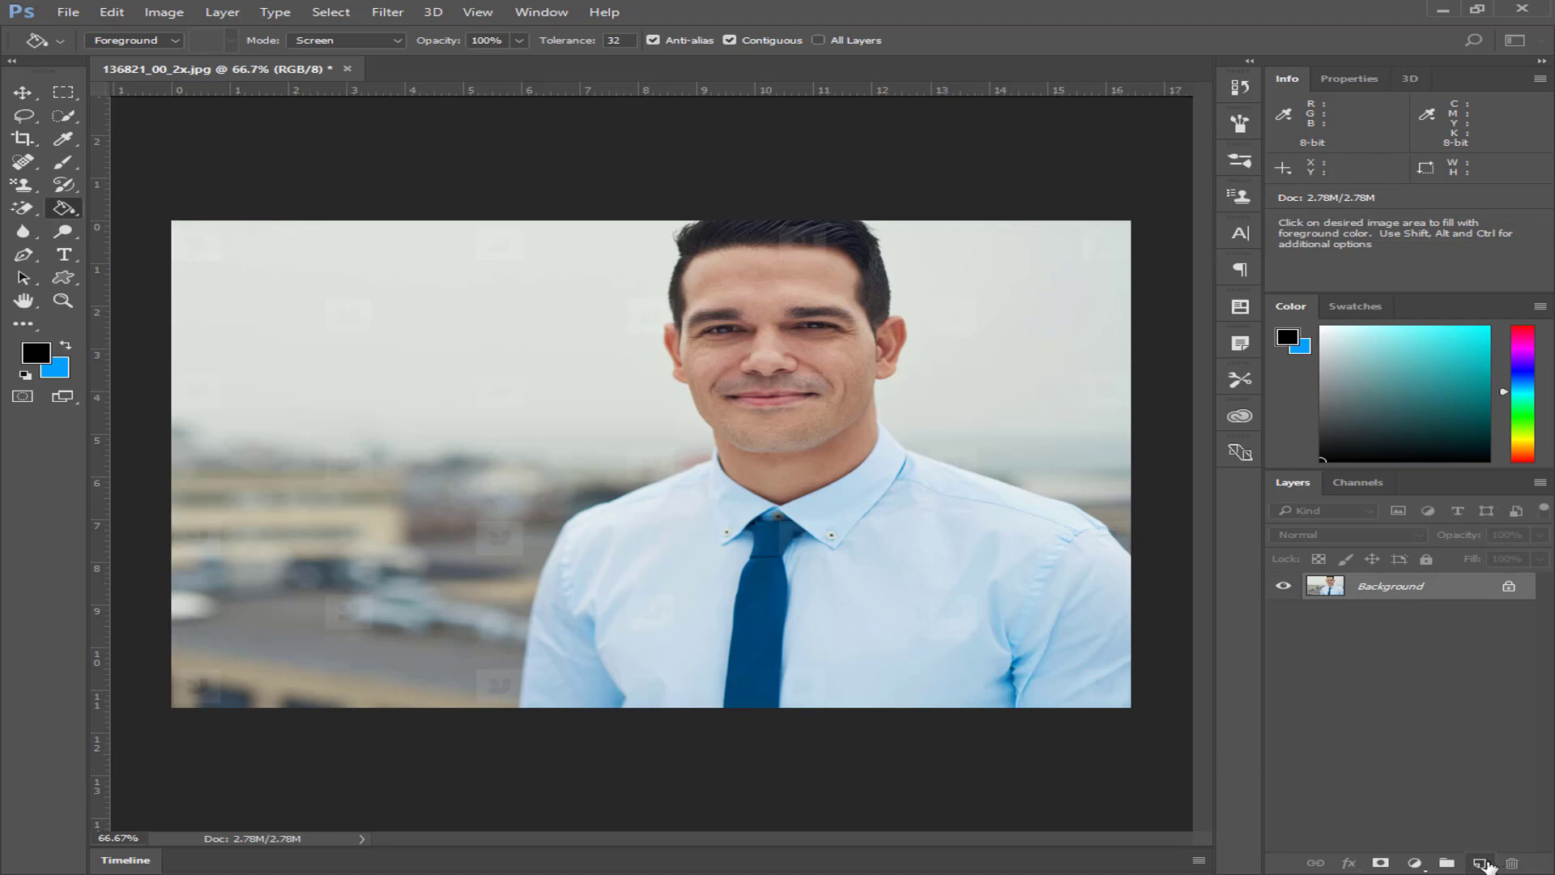
pyautogui.click(1482, 863)
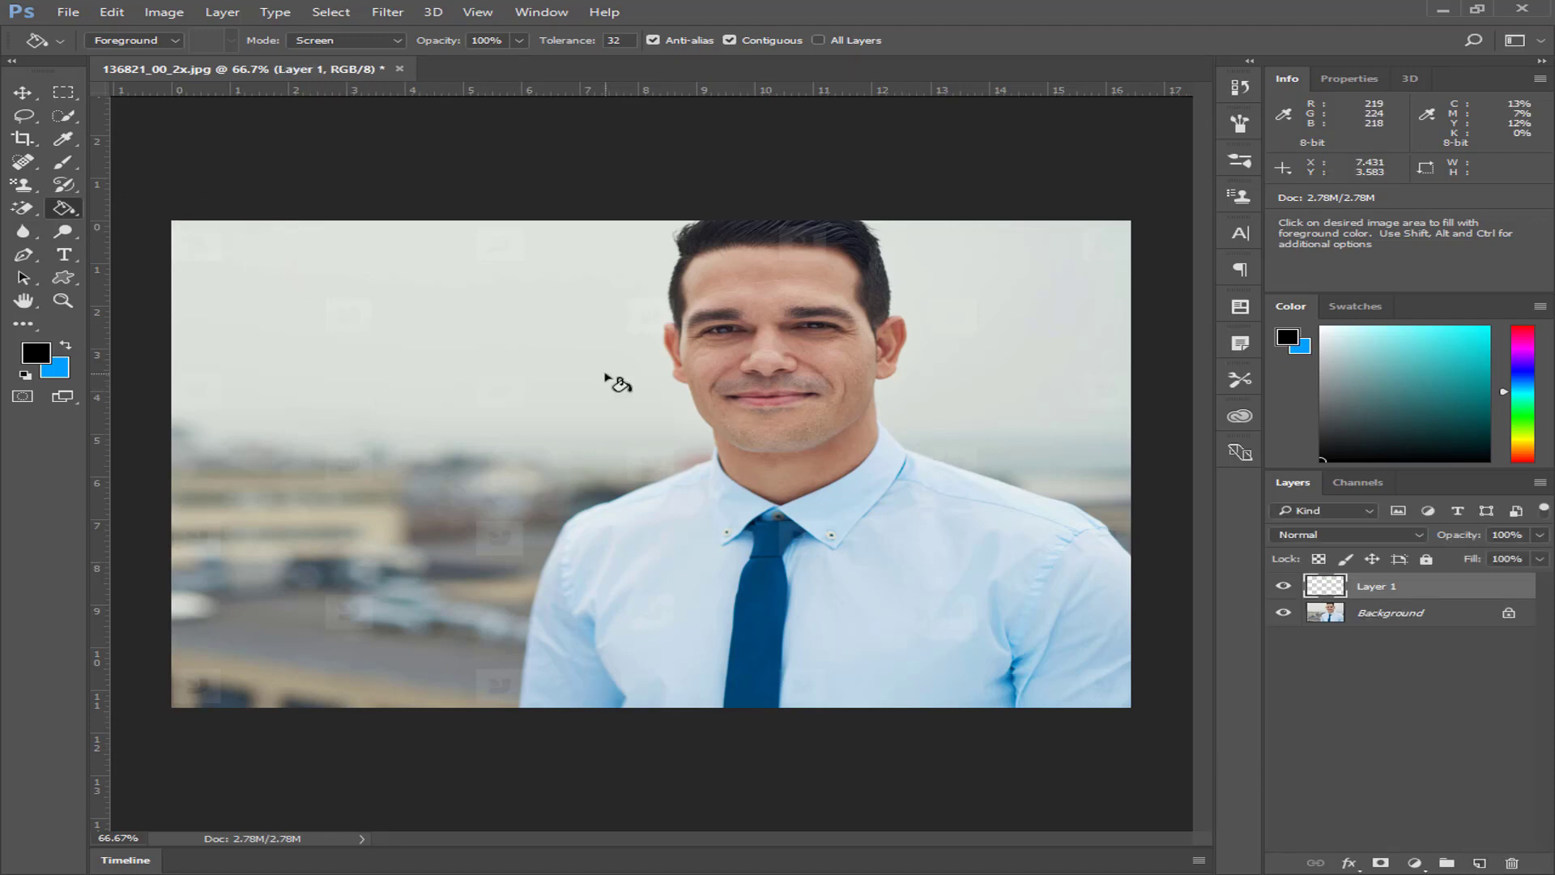
# Undo a black fill, set the foreground colour to cyan, and fill the new layer.
pyautogui.click(607, 377)
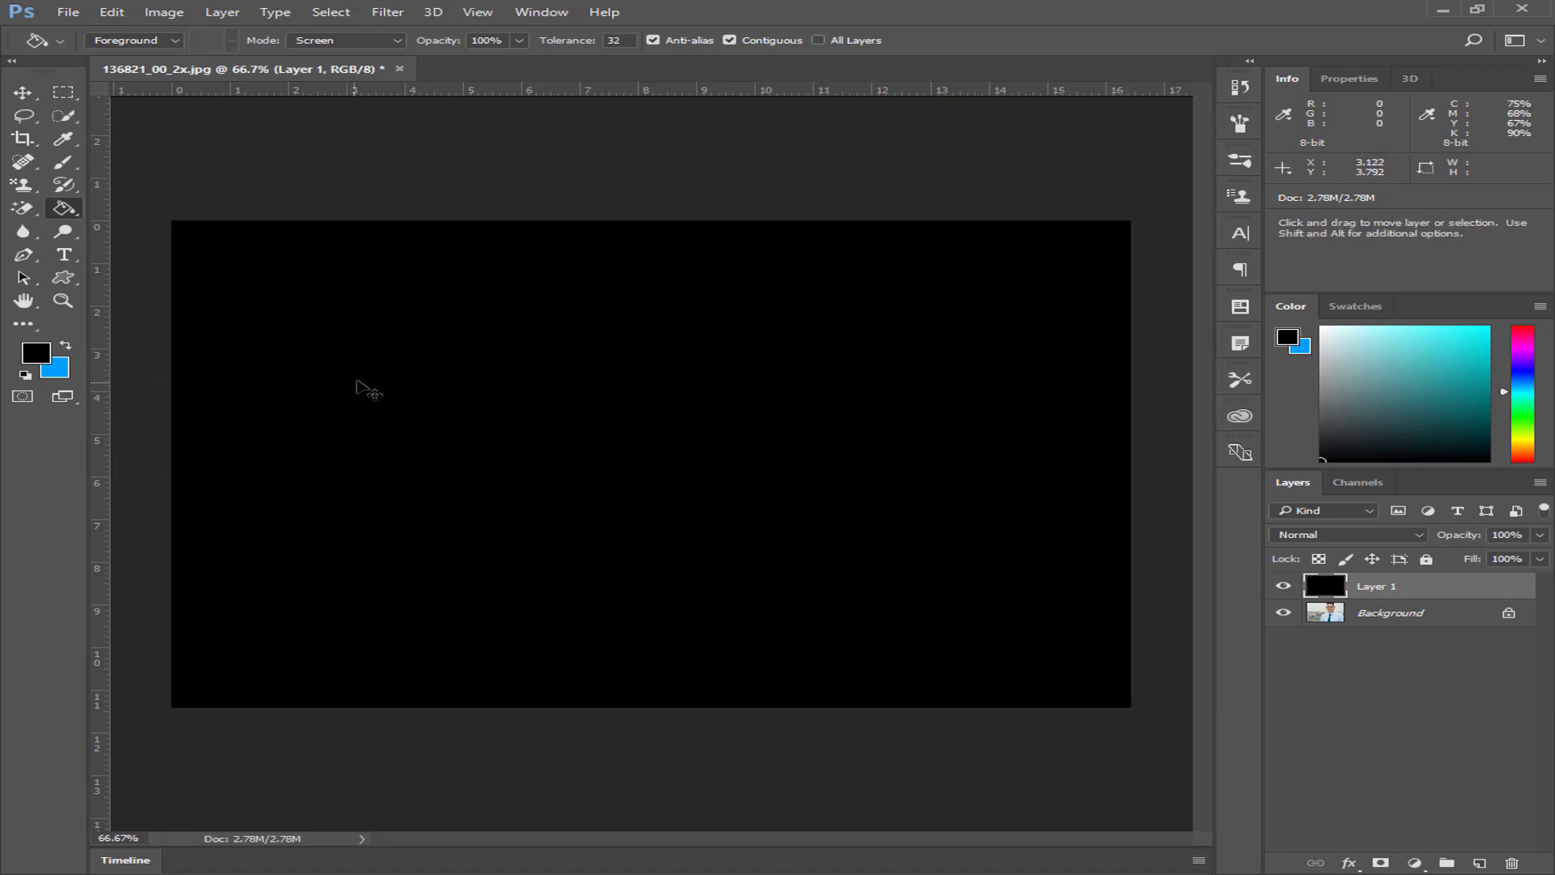
pyautogui.hotkey('ctrl', 'z')
pyautogui.click(36, 353)
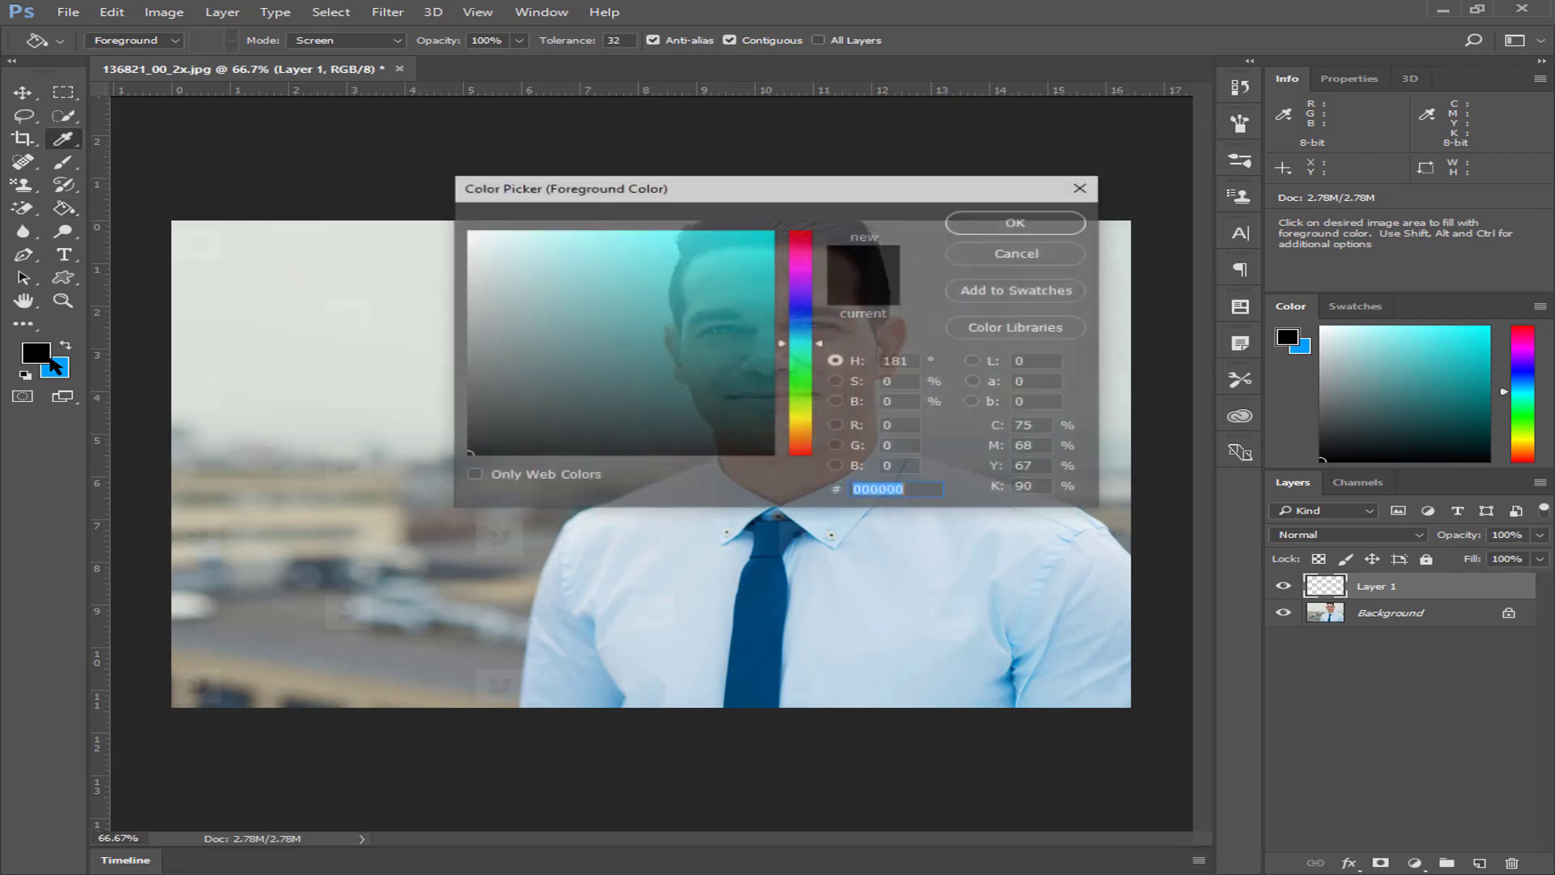
pyautogui.click(771, 231)
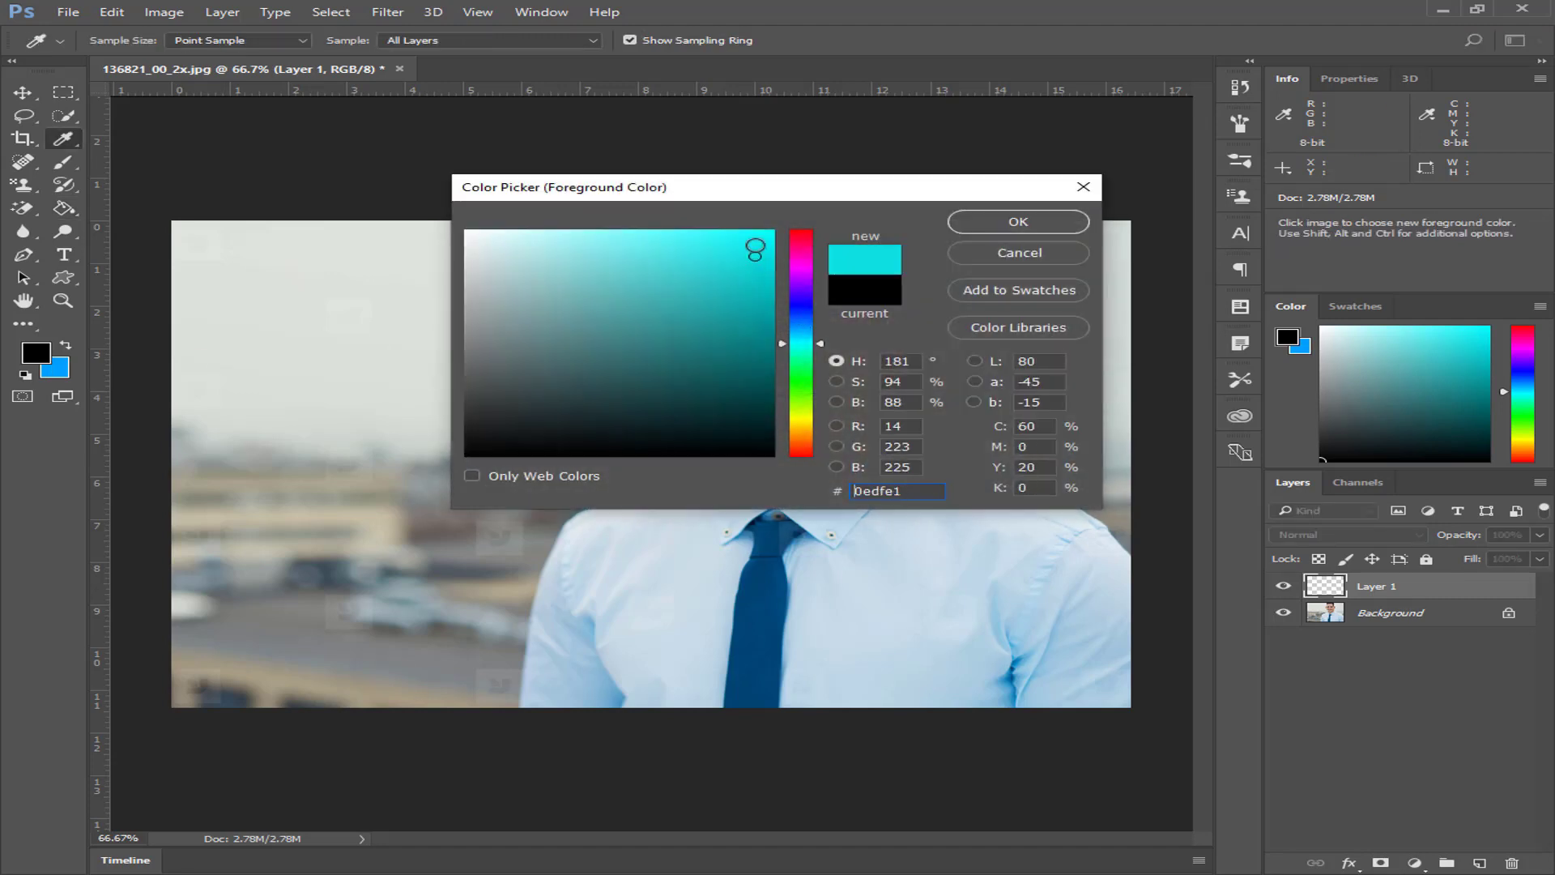
pyautogui.click(1053, 229)
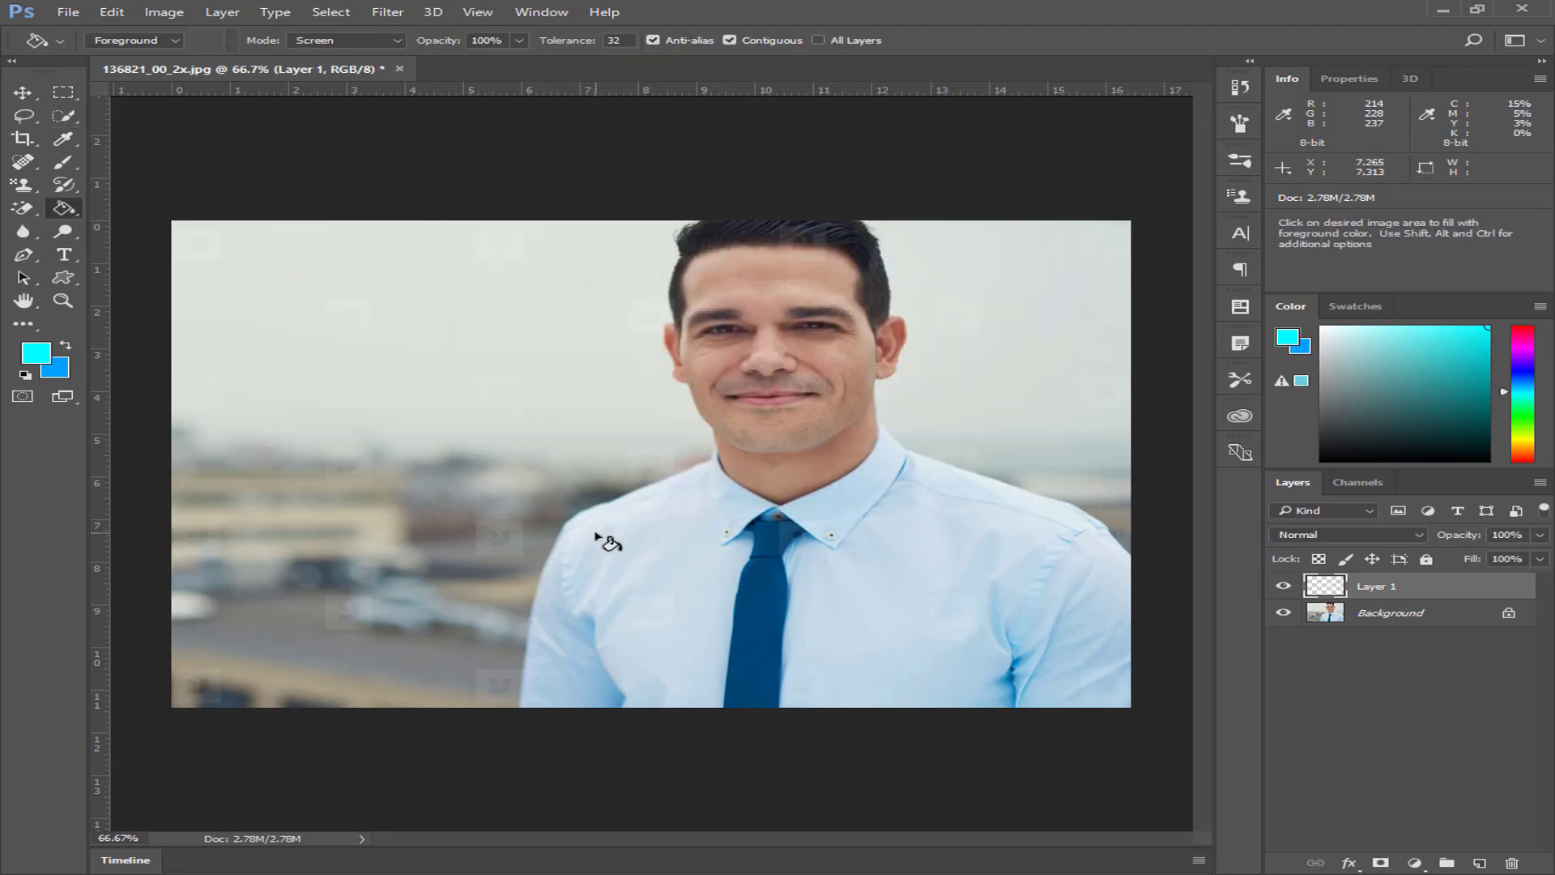
pyautogui.click(535, 405)
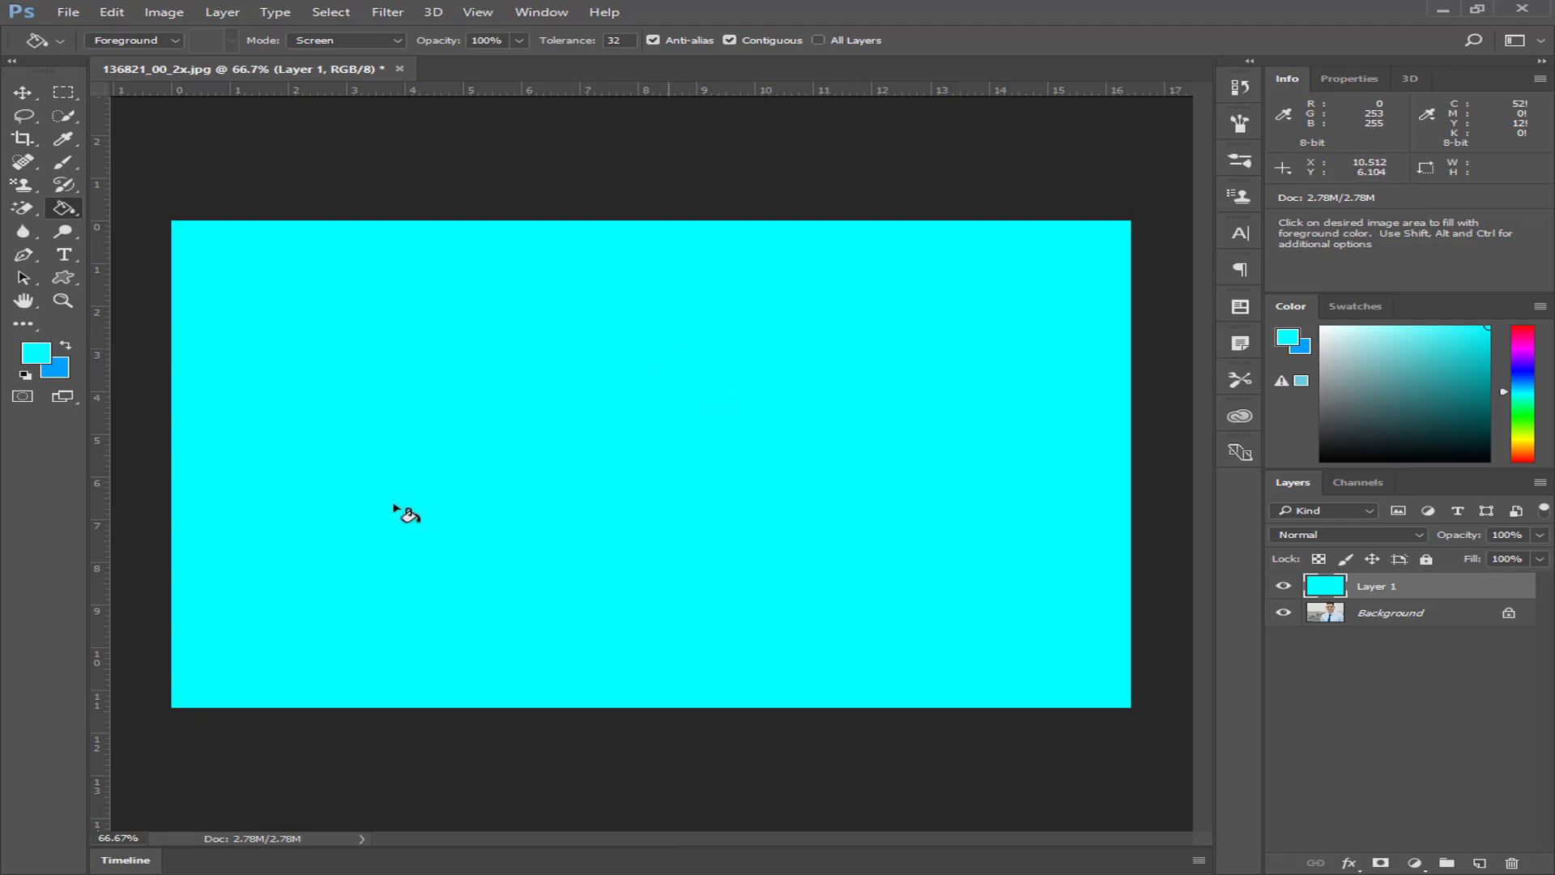
# Switch the paint bucket tool group to the 3D Material Drop Tool.
pyautogui.rightClick(69, 212)
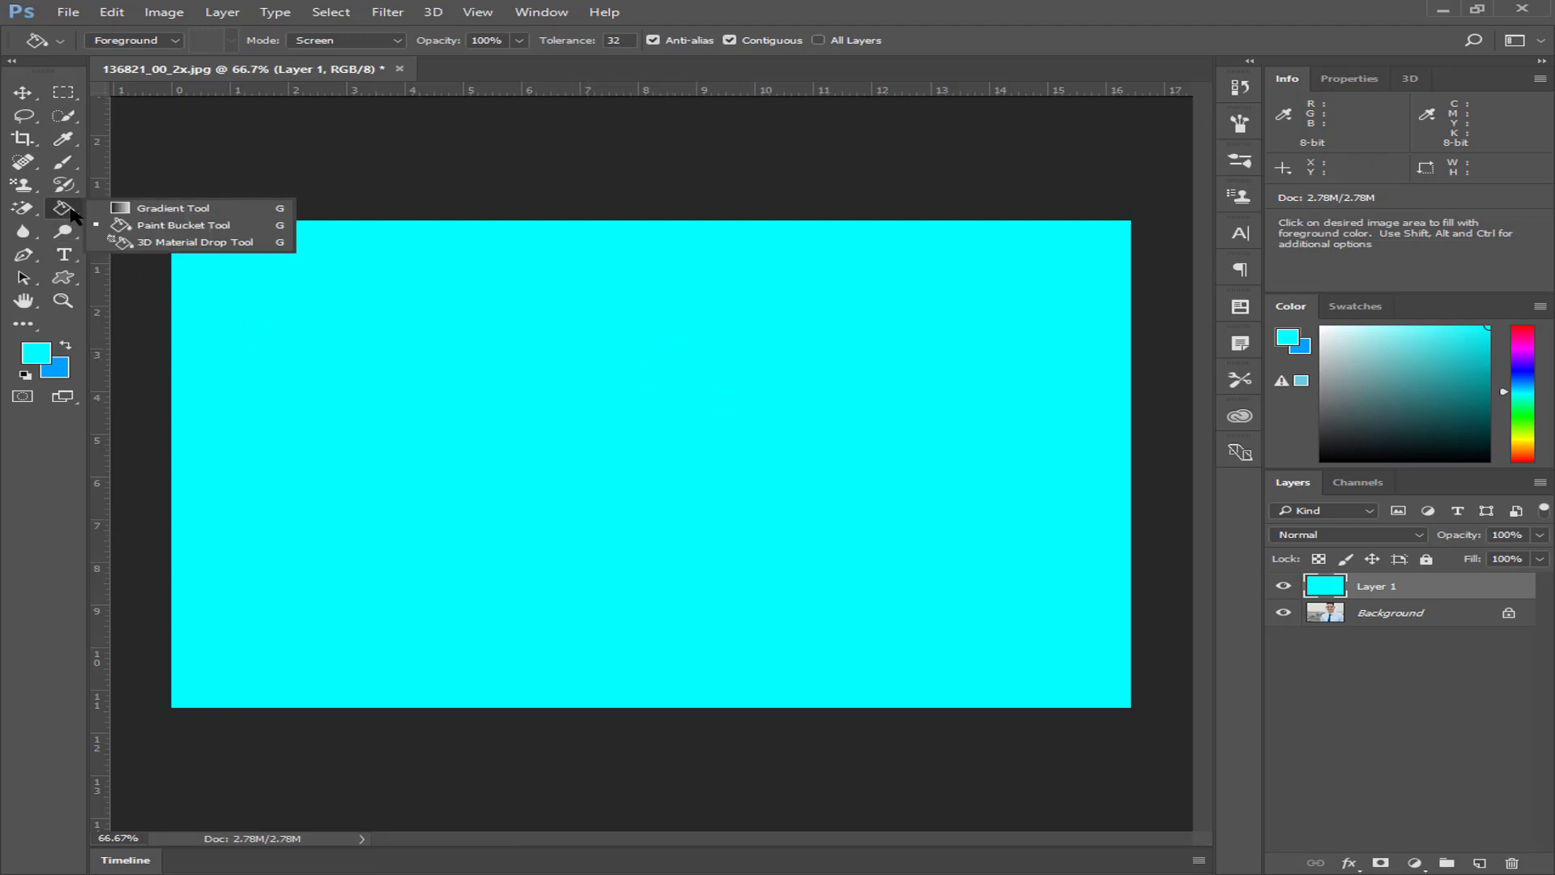
pyautogui.click(182, 234)
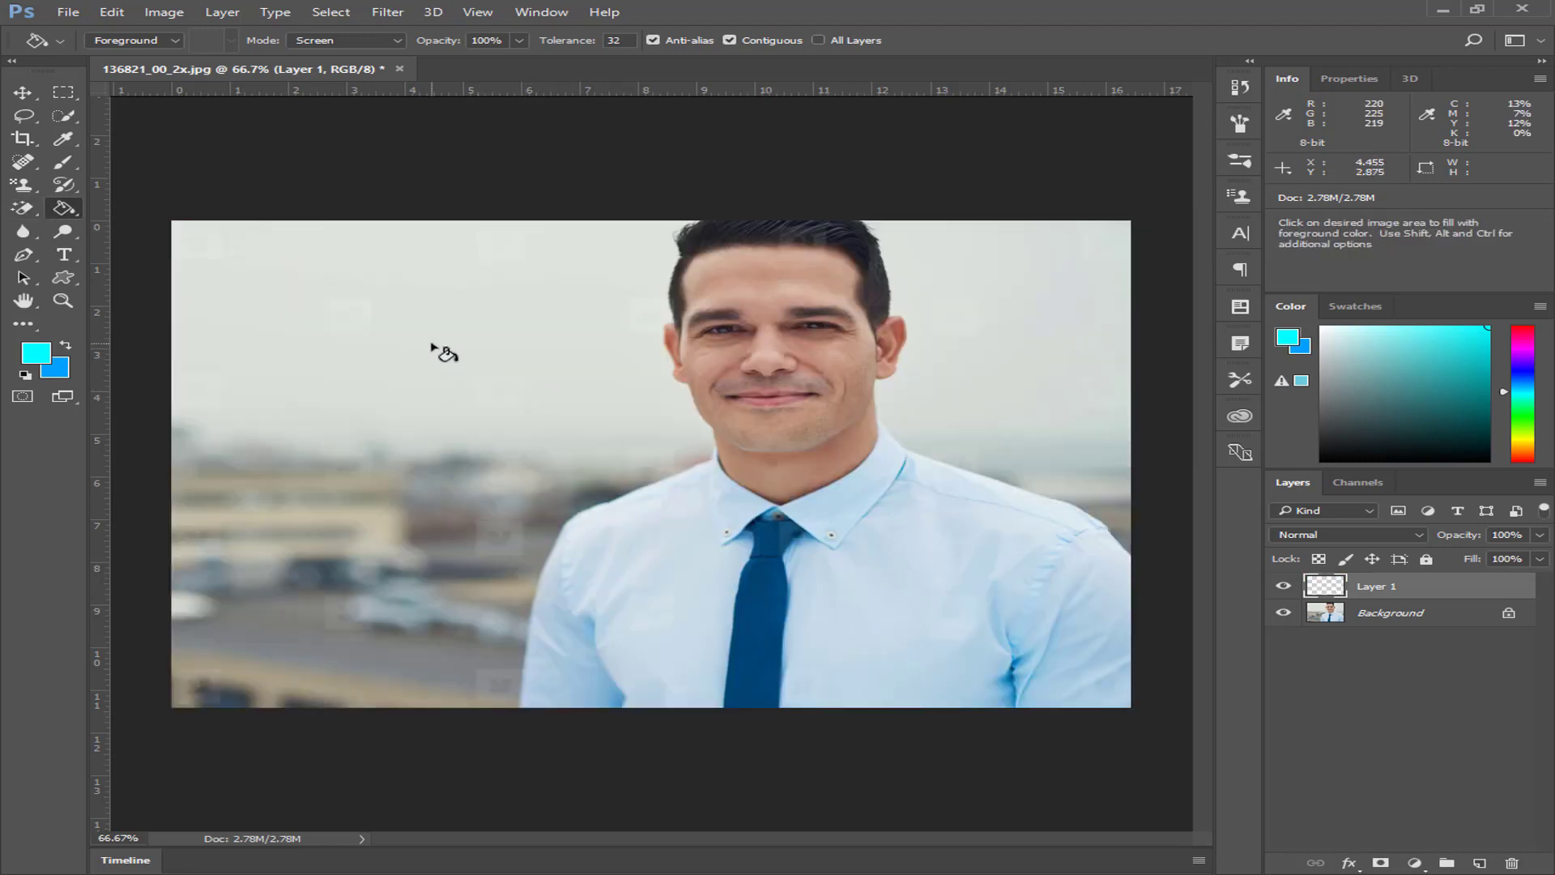
pyautogui.rightClick(65, 212)
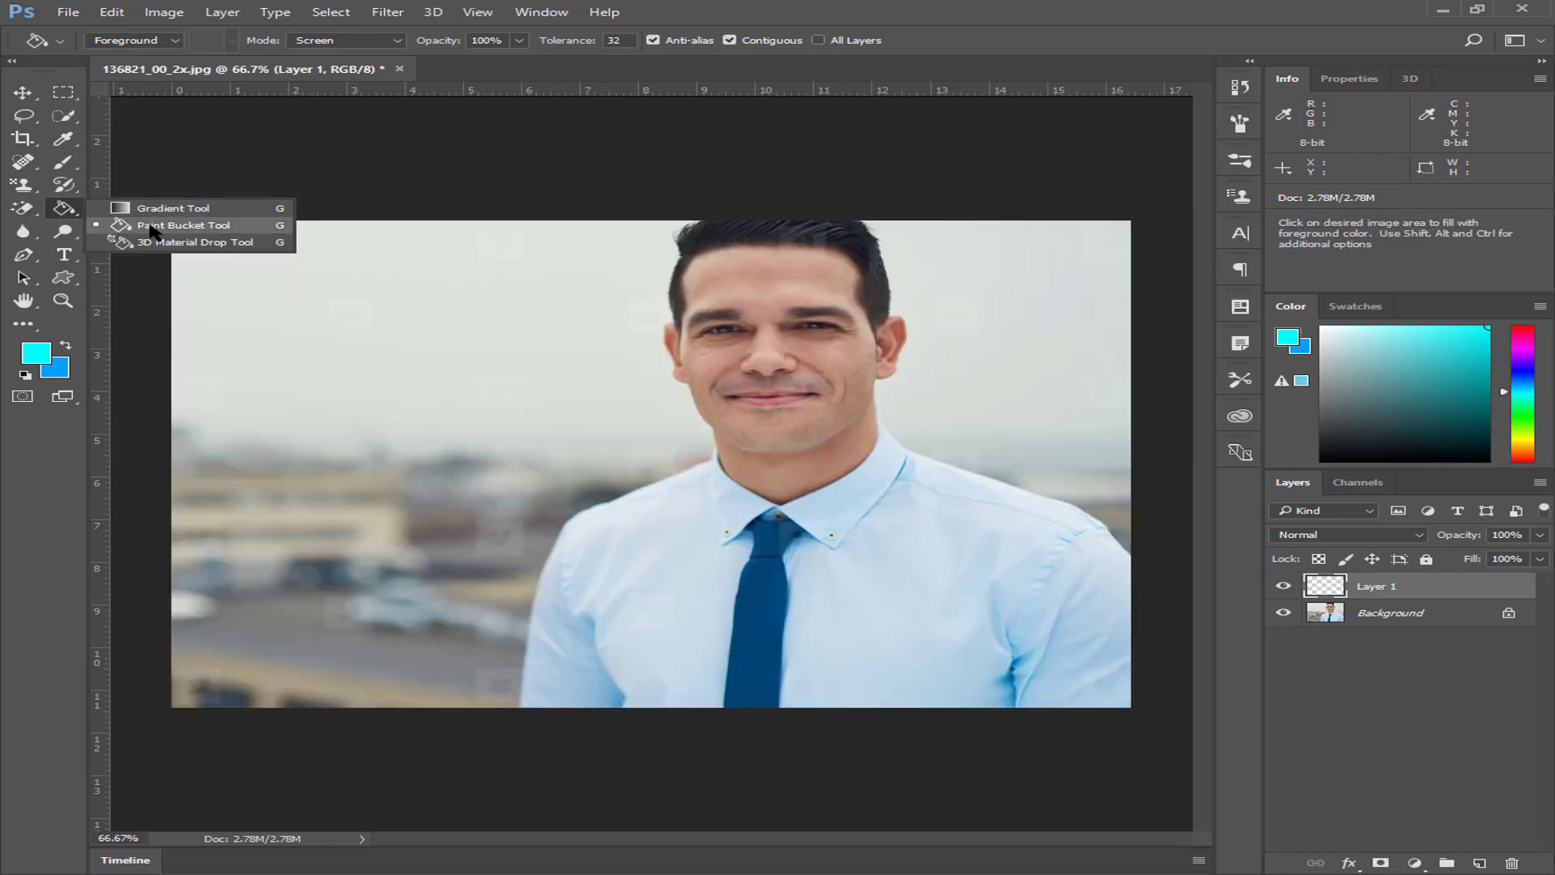
pyautogui.click(209, 242)
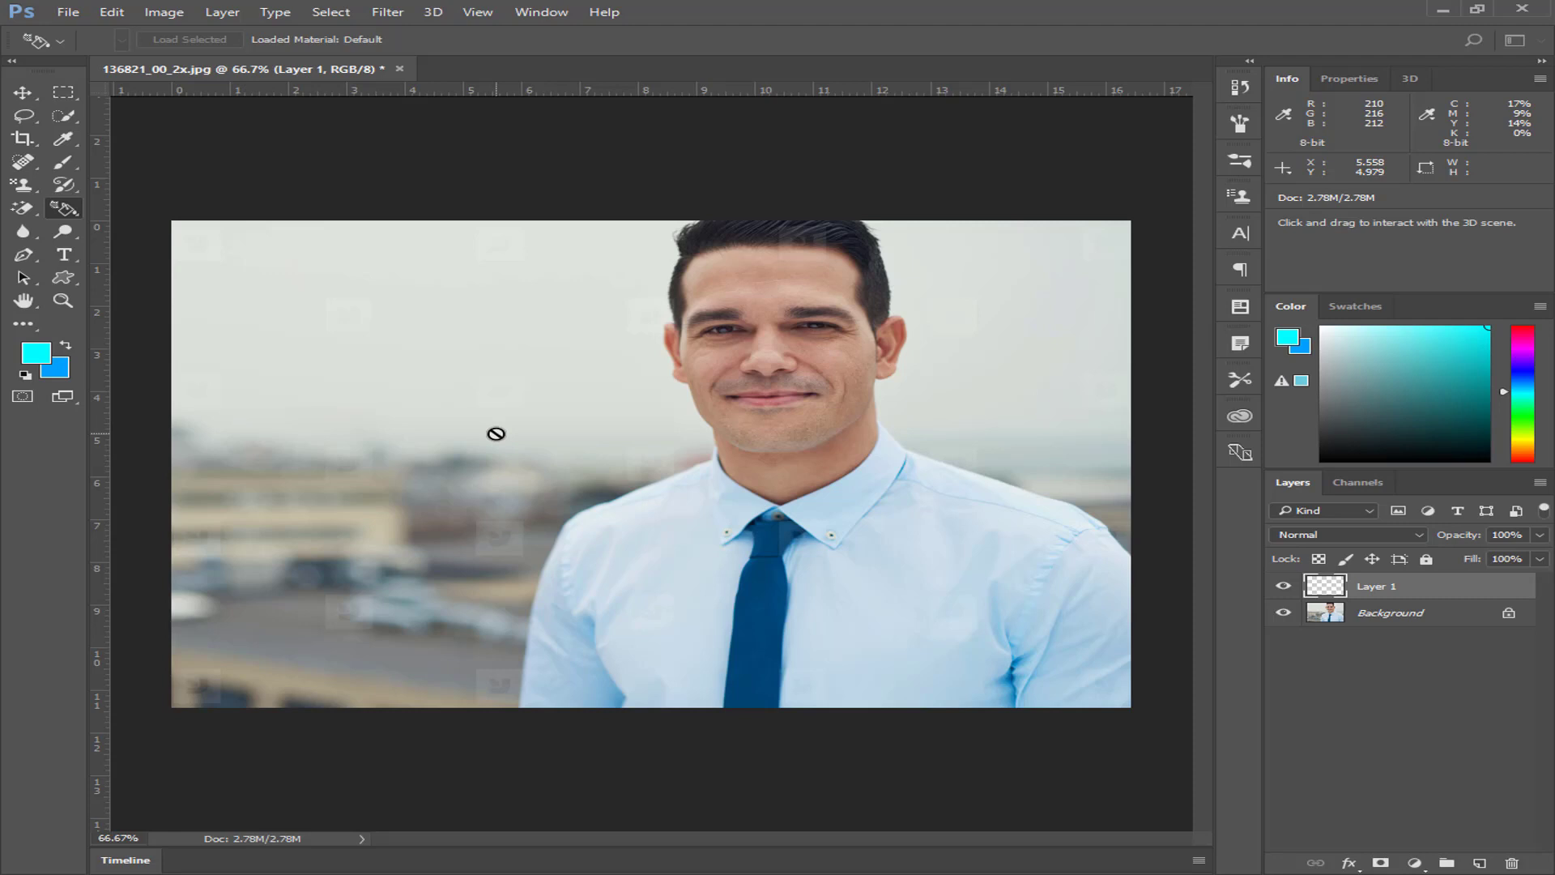
pyautogui.rightClick(63, 208)
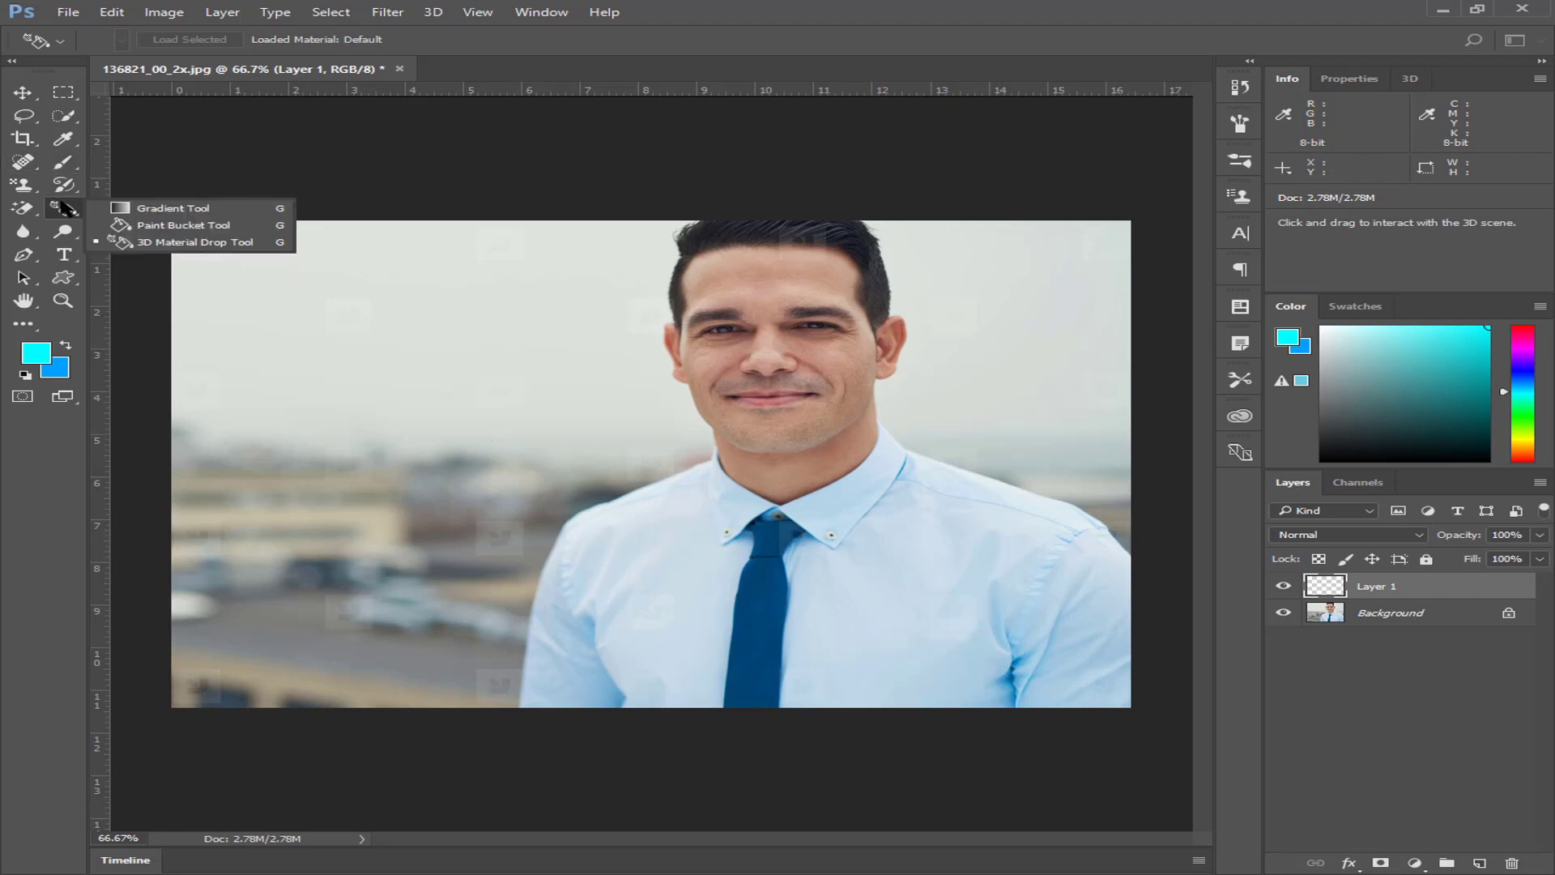
pyautogui.click(186, 242)
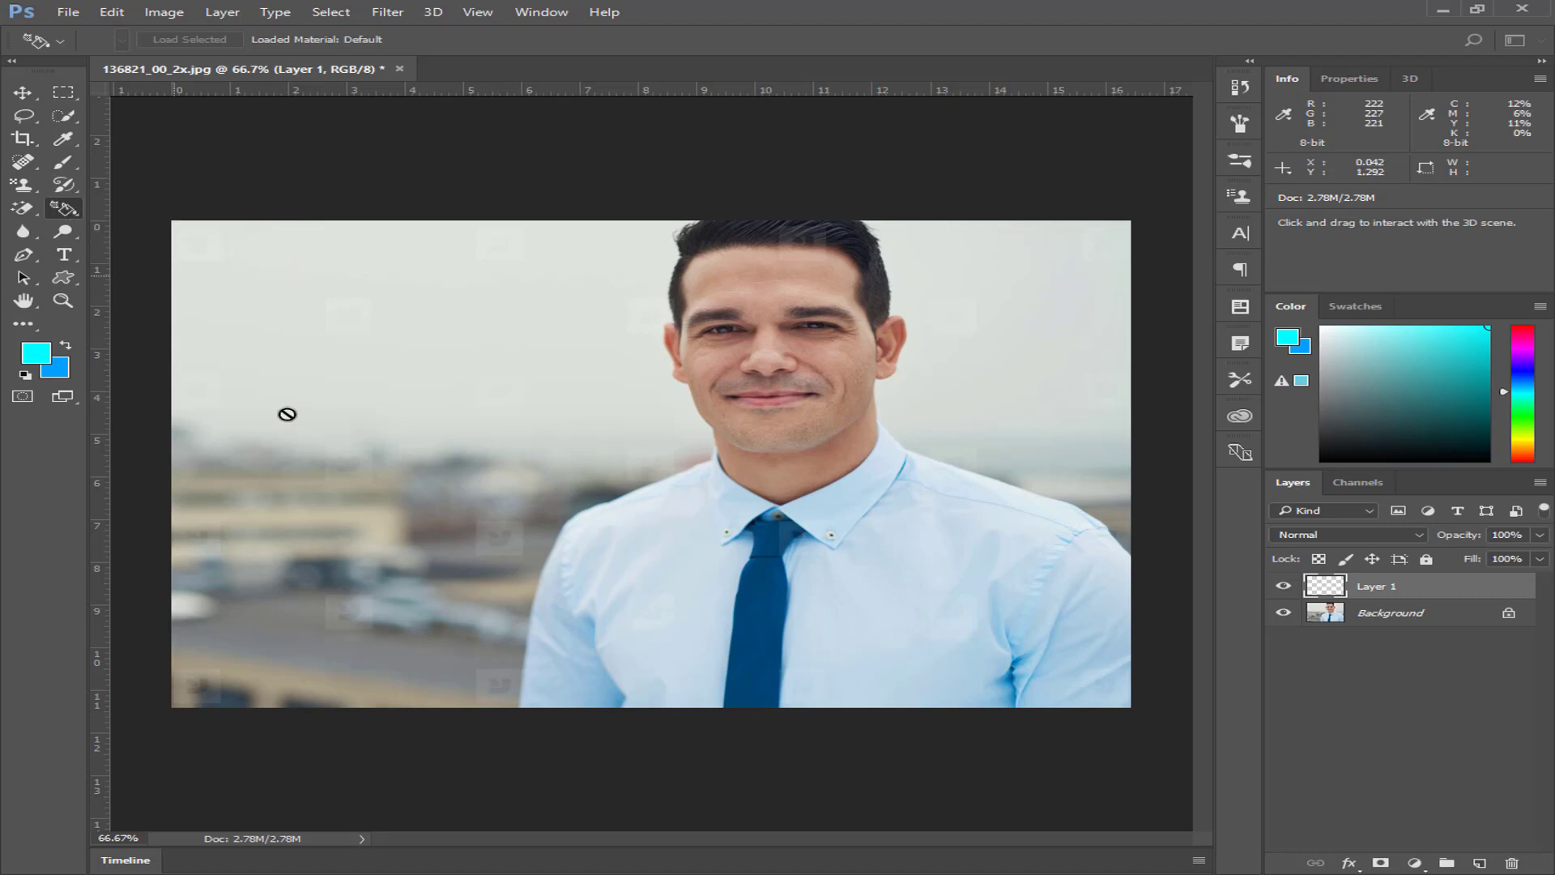